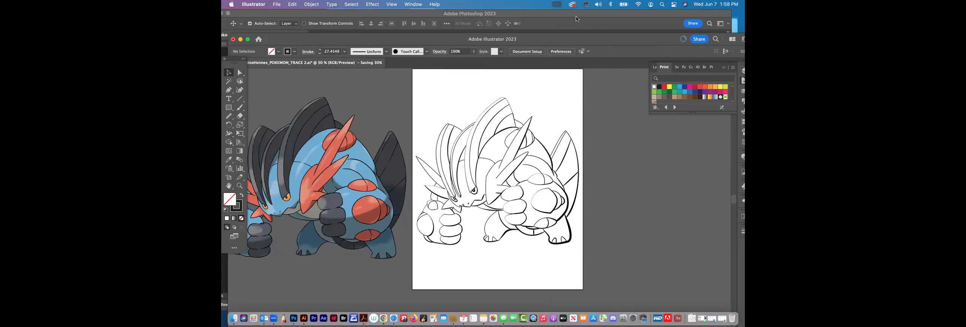
Step: Lock all the existing layers and select the hi lites layer
{"action": "left_click_drag", "start_coordinate": [572, 41], "coordinate": [574, 15]}
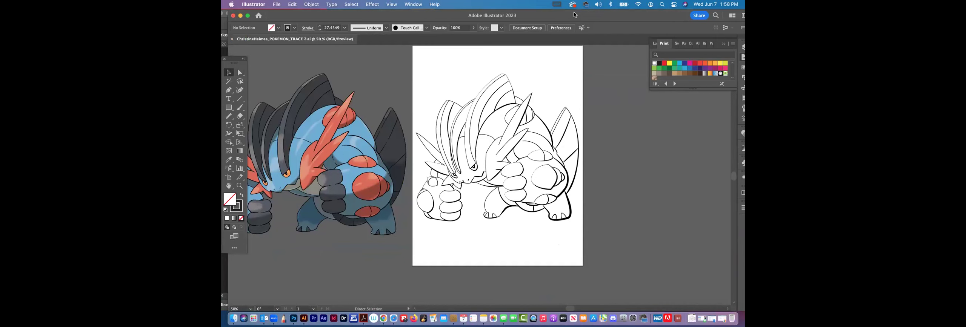
{"action": "left_click_drag", "start_coordinate": [574, 15], "coordinate": [568, 15]}
{"action": "left_click", "coordinate": [737, 47]}
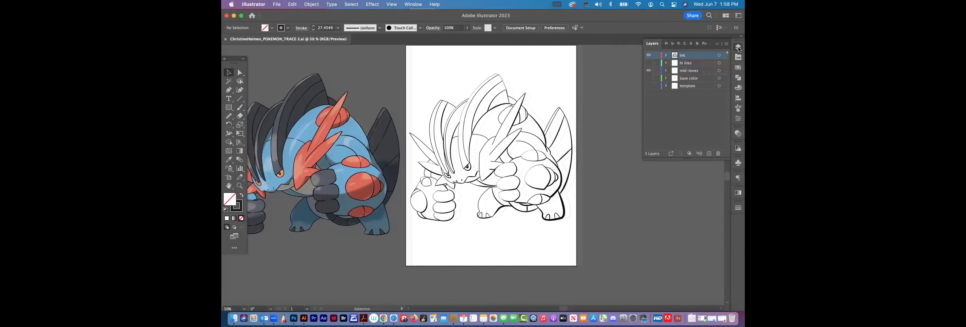
{"action": "left_click", "coordinate": [657, 55]}
{"action": "left_click", "coordinate": [693, 64]}
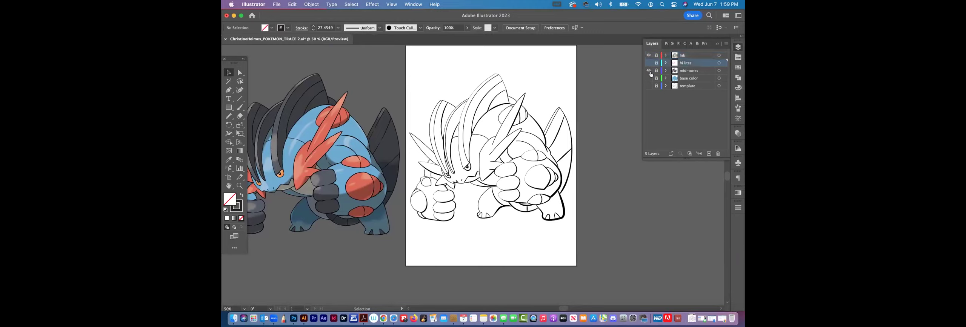
Step: Add a new layer directly above the hi lites layer and name it BASE COLOR
{"action": "left_click", "coordinate": [648, 71]}
{"action": "left_click", "coordinate": [708, 154]}
{"action": "double_click", "coordinate": [688, 63]}
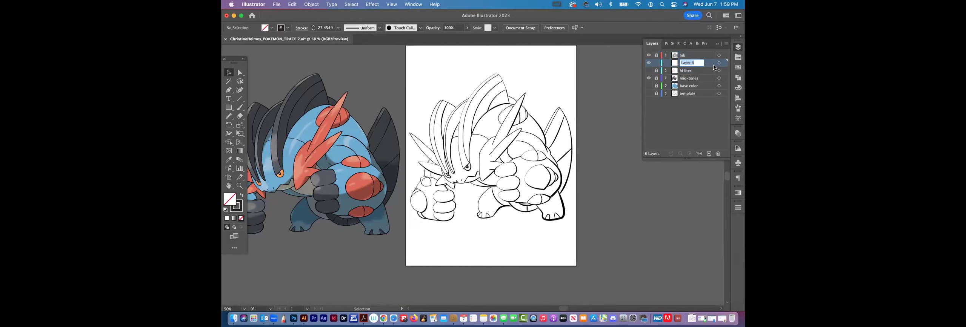
{"action": "type", "text": "BASE COLOR"}
{"action": "key", "text": "Return"}
Step: Examine the anchor points and path of the large head fin's ink outline by selecting it
{"action": "left_click", "coordinate": [240, 186]}
{"action": "left_click_drag", "start_coordinate": [506, 115], "coordinate": [592, 192]}
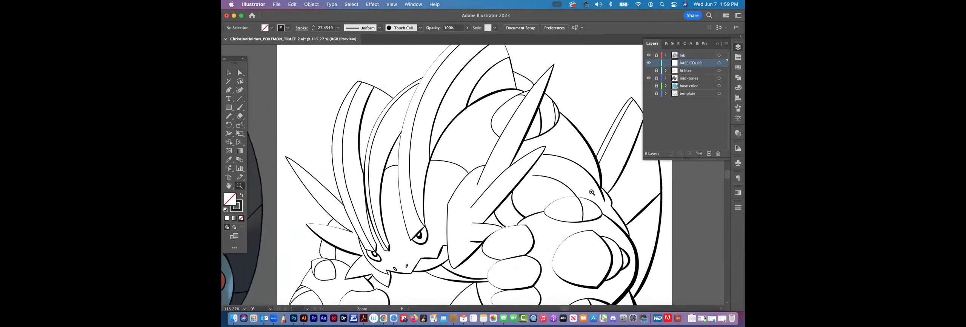
{"action": "left_click_drag", "start_coordinate": [373, 69], "coordinate": [397, 104]}
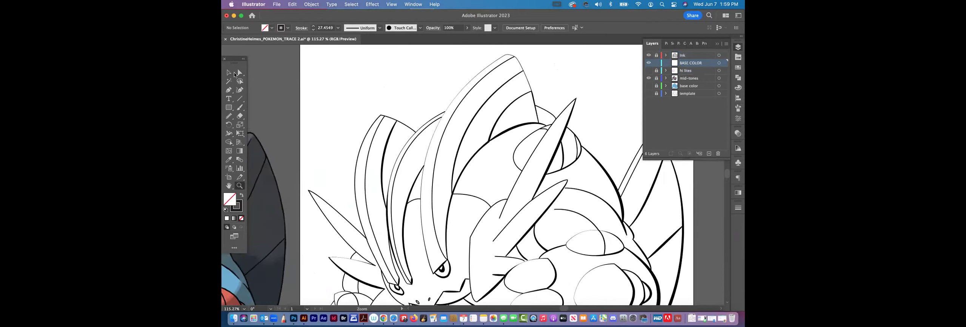
{"action": "key", "text": "v"}
{"action": "left_click_drag", "start_coordinate": [448, 69], "coordinate": [459, 101]}
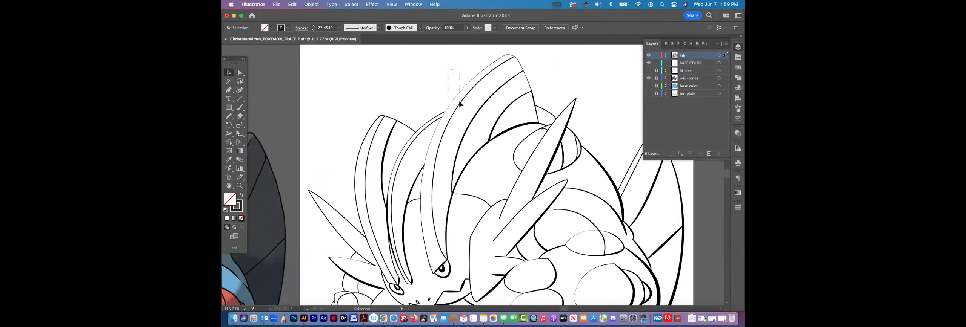
{"action": "left_click", "coordinate": [390, 64]}
{"action": "left_click", "coordinate": [240, 73]}
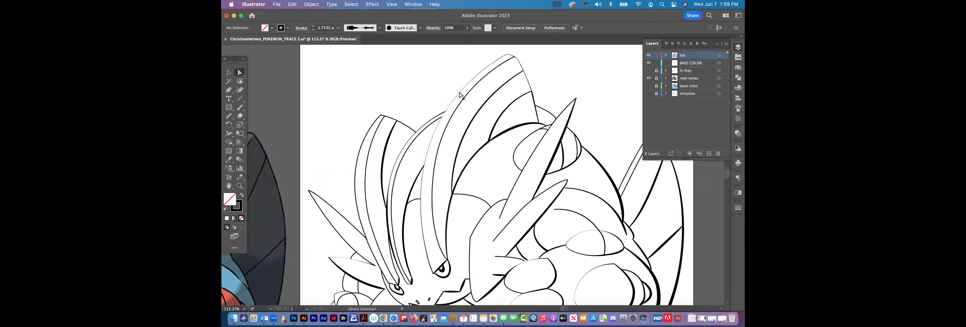
{"action": "left_click", "coordinate": [460, 95]}
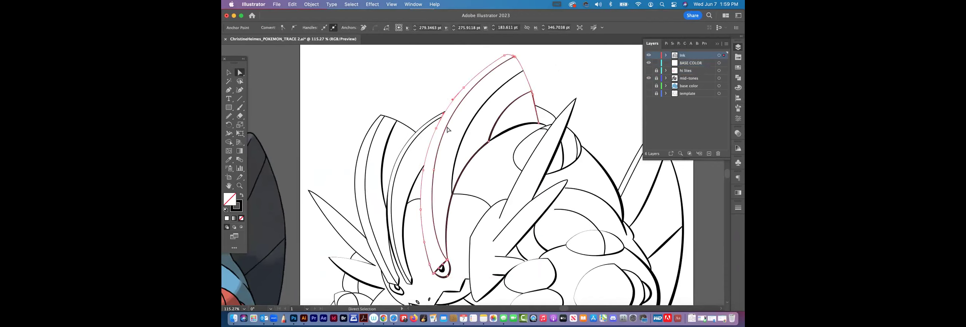
{"action": "left_click_drag", "start_coordinate": [347, 18], "coordinate": [340, 43]}
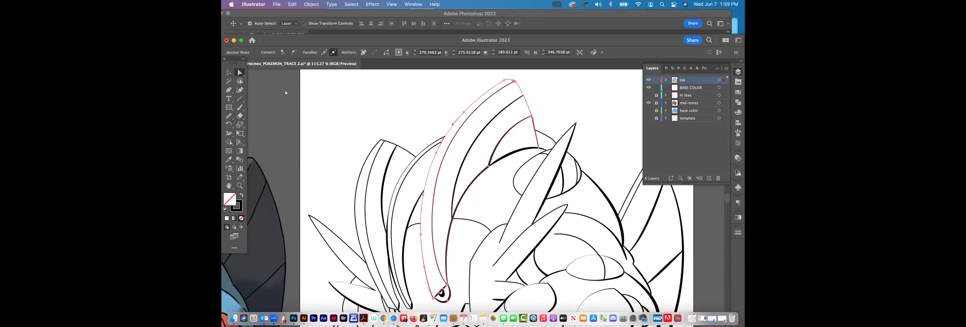
{"action": "left_click", "coordinate": [230, 74]}
{"action": "left_click", "coordinate": [455, 97]}
{"action": "key", "text": "super+minus"}
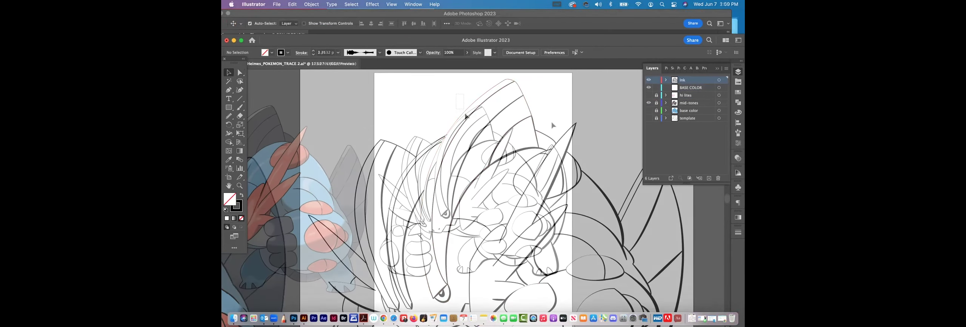
Step: Lock the ink layer and make BASE COLOR the active layer
{"action": "left_click", "coordinate": [657, 80]}
{"action": "left_click", "coordinate": [706, 88]}
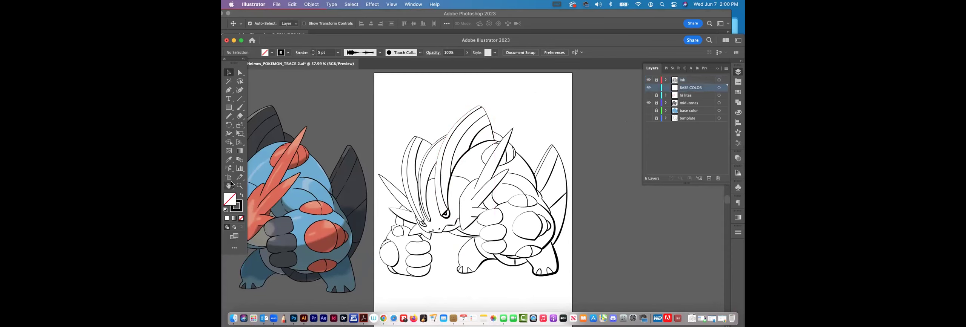
{"action": "left_click", "coordinate": [240, 186]}
{"action": "left_click_drag", "start_coordinate": [455, 126], "coordinate": [496, 198]}
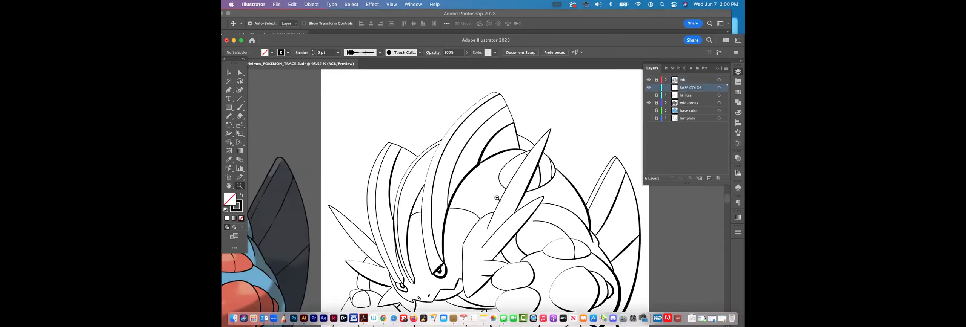
Step: Start a Pen tool path along the large head fin's upper edge, over its tip and down its back edge to the body
{"action": "left_click", "coordinate": [229, 91]}
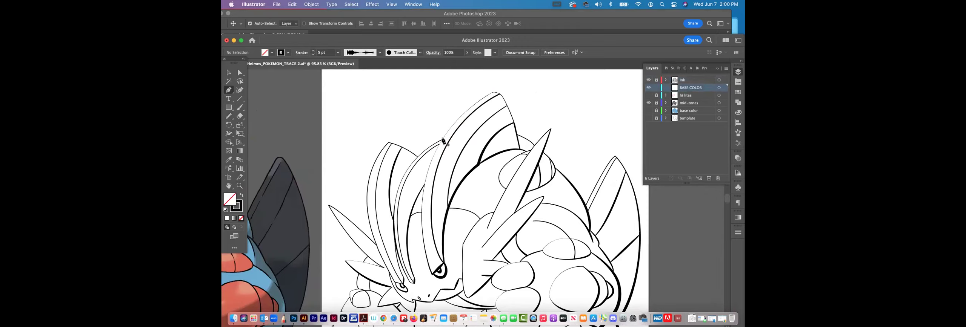
{"action": "left_click", "coordinate": [442, 141]}
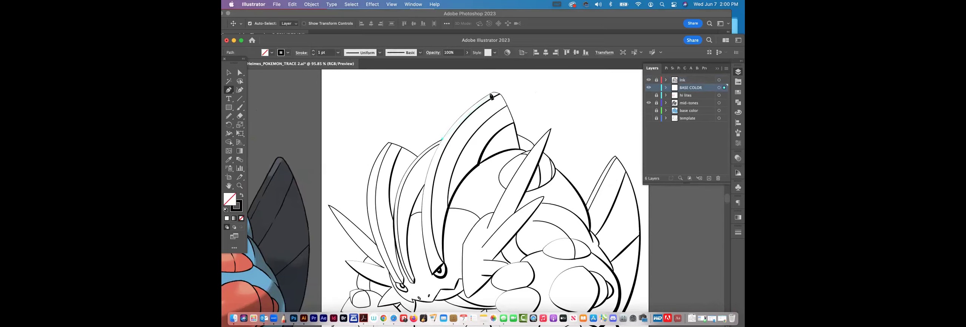
{"action": "left_click_drag", "start_coordinate": [491, 93], "coordinate": [516, 81]}
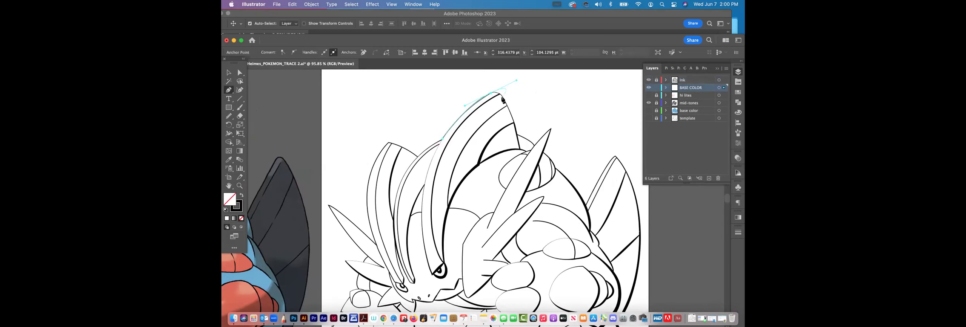
{"action": "left_click", "coordinate": [502, 97]}
{"action": "left_click_drag", "start_coordinate": [516, 80], "coordinate": [499, 91]}
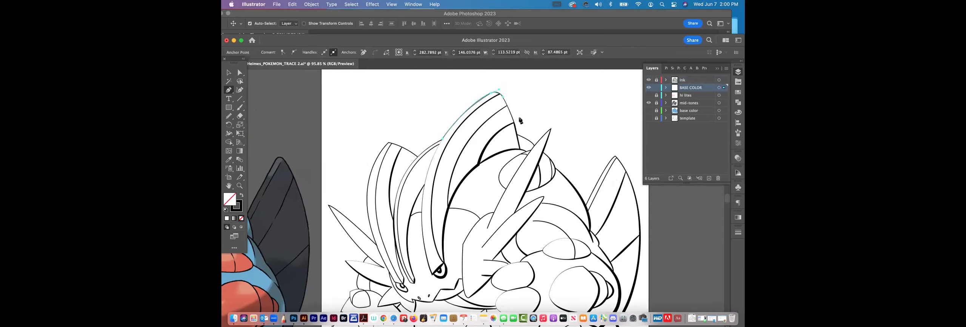
{"action": "left_click_drag", "start_coordinate": [511, 117], "coordinate": [517, 135]}
{"action": "left_click", "coordinate": [518, 136]}
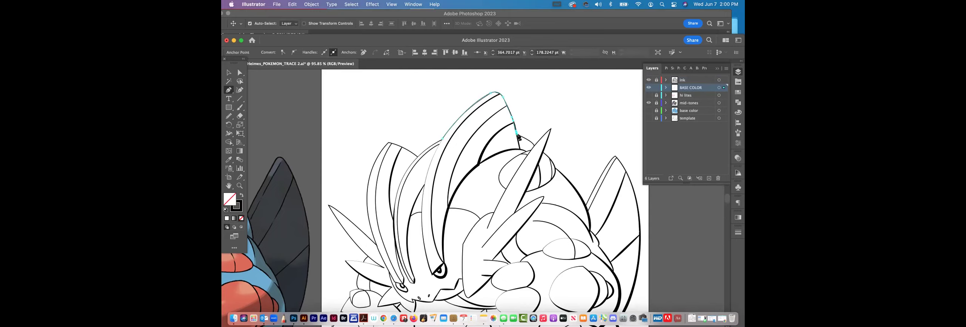
{"action": "left_click", "coordinate": [518, 135]}
Step: Continue the path along the short body curve from behind the head fin to the tall cheek spike
{"action": "key", "text": "super+plus"}
{"action": "key", "text": "super+plus"}
{"action": "key", "text": "super+plus"}
{"action": "key", "text": "super+plus"}
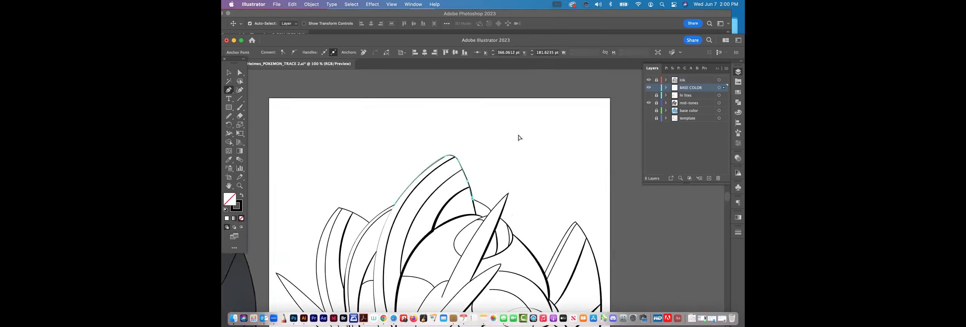
{"action": "key", "text": "super+equal"}
{"action": "key", "text": "super+equal"}
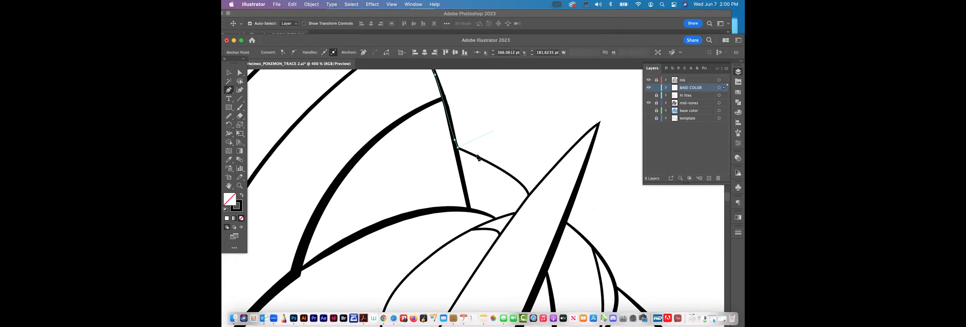
{"action": "left_click", "coordinate": [476, 155]}
{"action": "left_click", "coordinate": [498, 169]}
{"action": "left_click", "coordinate": [511, 177]}
{"action": "left_click", "coordinate": [522, 184]}
{"action": "left_click", "coordinate": [527, 193]}
Step: Trace the tall spike's edge up around its tip and down to the round bump behind it
{"action": "left_click", "coordinate": [559, 162]}
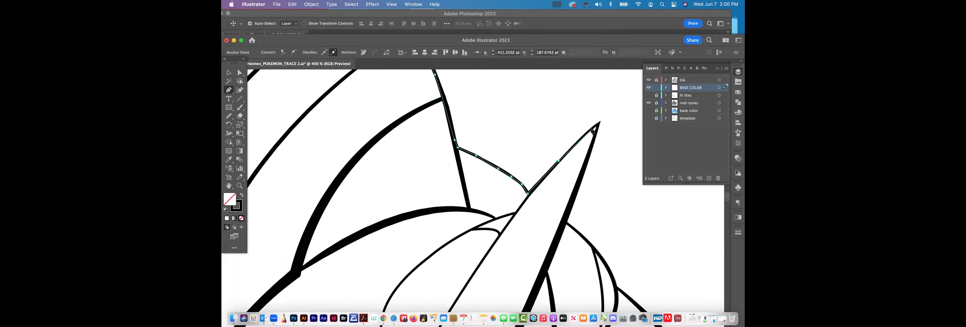
{"action": "left_click", "coordinate": [591, 129]}
{"action": "left_click", "coordinate": [598, 124]}
{"action": "left_click", "coordinate": [599, 123]}
{"action": "left_click", "coordinate": [572, 203]}
{"action": "scroll", "coordinate": [572, 204], "scroll_direction": "down", "scroll_amount": 3}
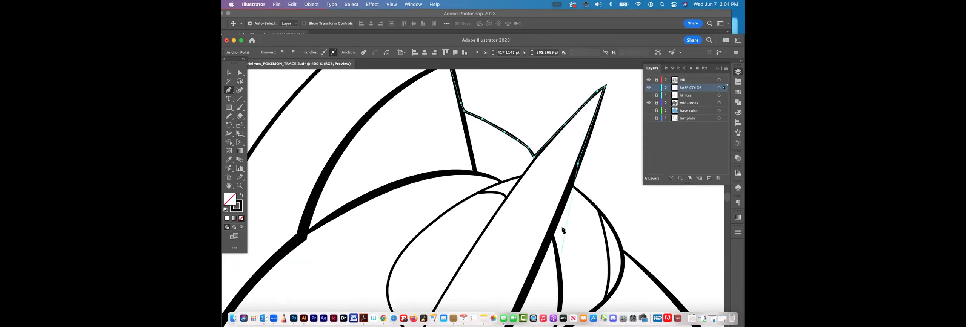
{"action": "left_click", "coordinate": [572, 187]}
Step: Extend the path around the round bump's outer edge and down the back to the base of the tail fin
{"action": "scroll", "coordinate": [605, 218], "scroll_direction": "down", "scroll_amount": 3}
{"action": "scroll", "coordinate": [605, 218], "scroll_direction": "right", "scroll_amount": 3}
{"action": "left_click", "coordinate": [506, 147]}
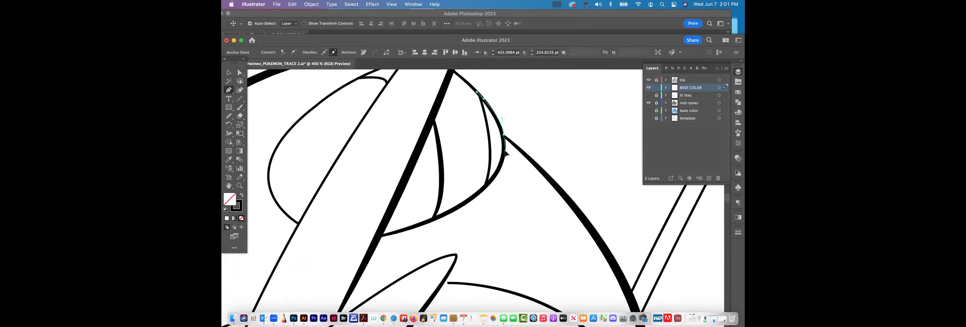
{"action": "left_click", "coordinate": [522, 152]}
{"action": "left_click", "coordinate": [570, 202]}
{"action": "left_click", "coordinate": [572, 203]}
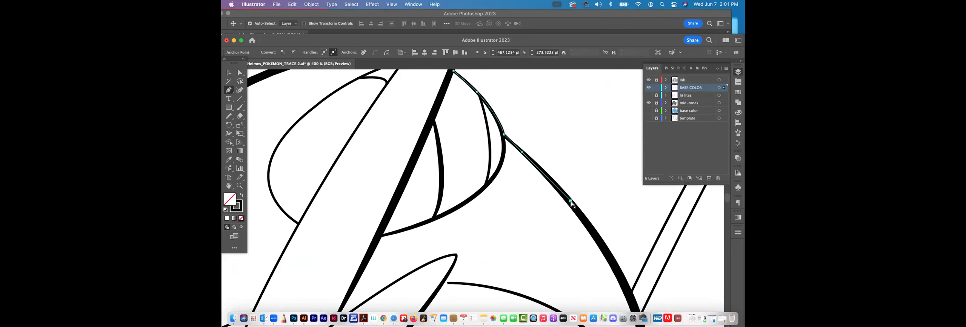
{"action": "key", "text": "super+minus"}
{"action": "key", "text": "super+minus"}
{"action": "key", "text": "super+minus"}
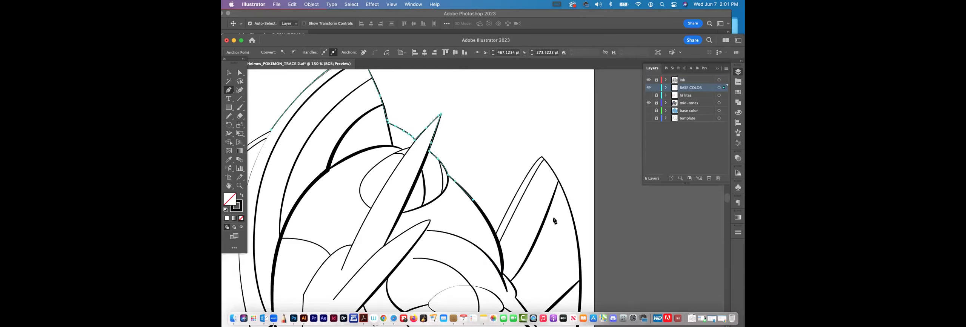
{"action": "left_click", "coordinate": [495, 234]}
Step: Trace the tail fin's front edge up and around its pointed tip
{"action": "left_click", "coordinate": [505, 214]}
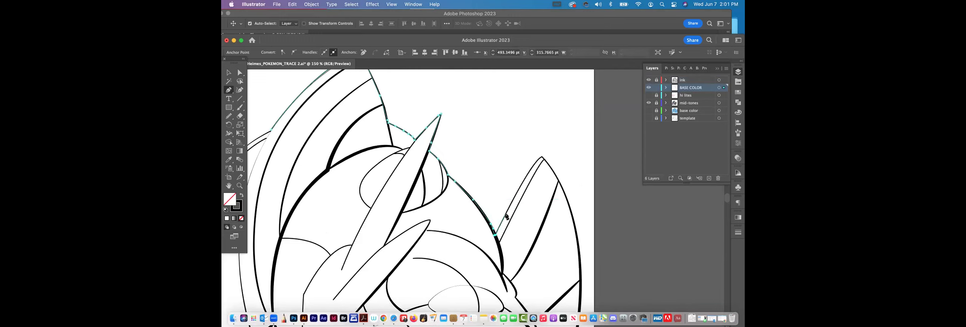
{"action": "left_click", "coordinate": [527, 176]}
{"action": "left_click", "coordinate": [539, 160]}
{"action": "left_click", "coordinate": [540, 157]}
{"action": "left_click_drag", "start_coordinate": [558, 179], "coordinate": [563, 193]}
Step: Continue the path down the tail fin's curved outer edge to the top of the rear leg
{"action": "scroll", "coordinate": [565, 192], "scroll_direction": "down", "scroll_amount": 5}
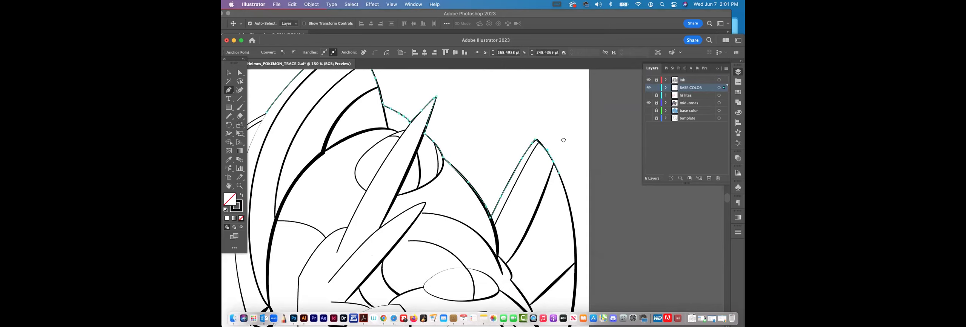
{"action": "left_click_drag", "start_coordinate": [561, 171], "coordinate": [561, 175]}
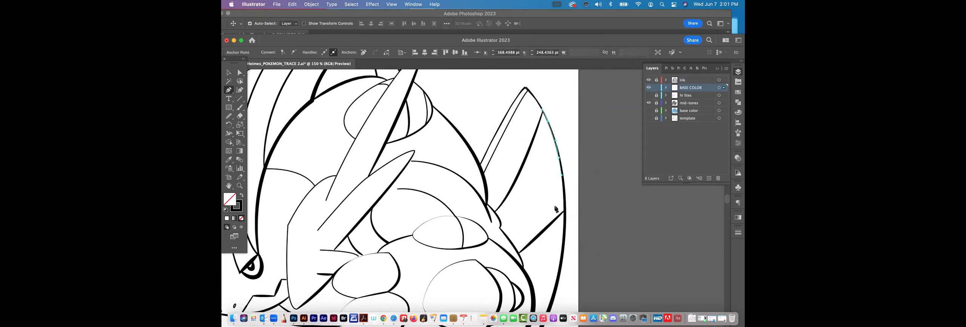
{"action": "left_click_drag", "start_coordinate": [565, 218], "coordinate": [562, 246]}
{"action": "scroll", "coordinate": [561, 247], "scroll_direction": "down", "scroll_amount": 8}
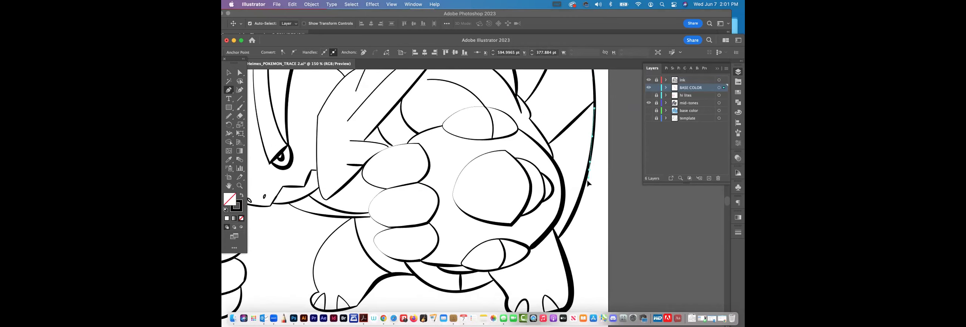
{"action": "left_click", "coordinate": [569, 221]}
{"action": "left_click", "coordinate": [558, 238]}
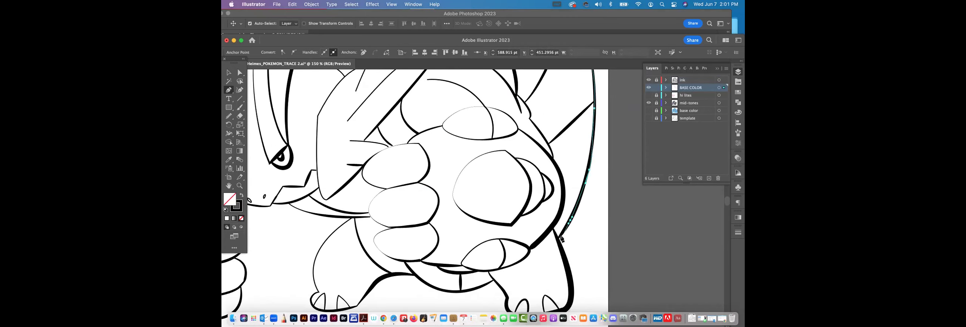
Step: Trace the rear leg's outer edge, around the foot and up its inner edge to the belly
{"action": "scroll", "coordinate": [558, 242], "scroll_direction": "down", "scroll_amount": 10}
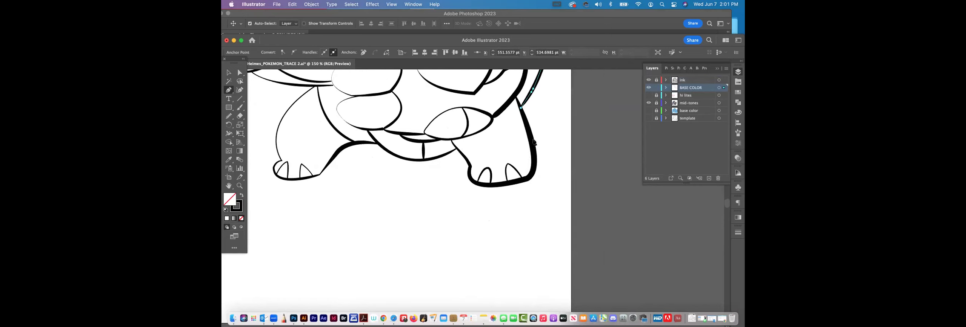
{"action": "left_click", "coordinate": [532, 144]}
{"action": "left_click_drag", "start_coordinate": [531, 176], "coordinate": [470, 170]}
{"action": "left_click", "coordinate": [469, 166]}
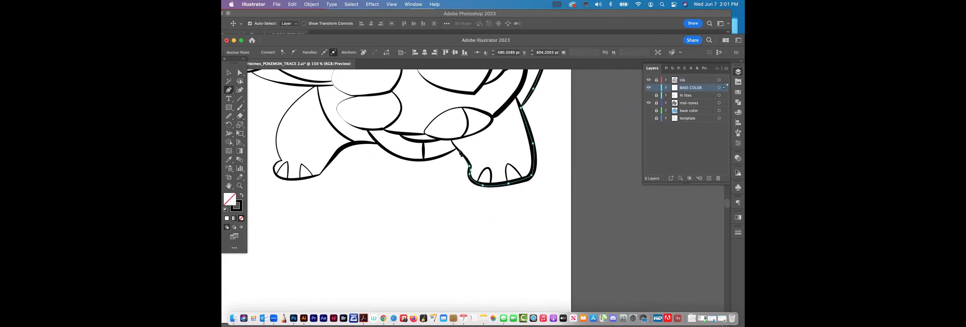
{"action": "left_click", "coordinate": [456, 149]}
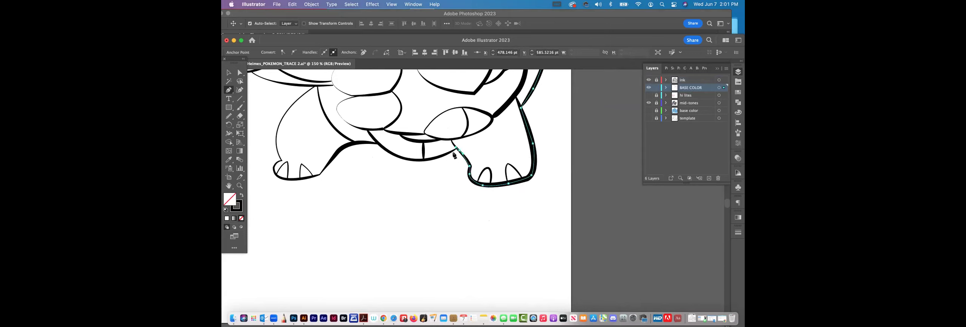
Step: Trace the belly's lower curve across to the inner edge of the opposite leg
{"action": "left_click", "coordinate": [423, 161]}
{"action": "left_click", "coordinate": [378, 146]}
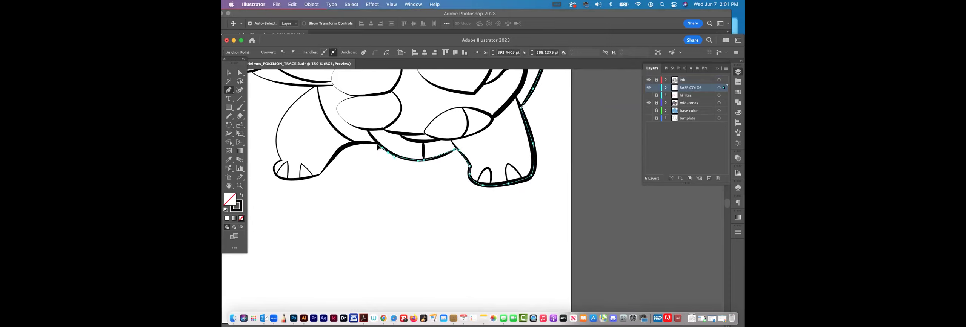
{"action": "left_click", "coordinate": [350, 144]}
Step: Trace down the opposite leg's inner edge and around its foot and toes to the heel, leaving the path open
{"action": "left_click_drag", "start_coordinate": [328, 162], "coordinate": [327, 166]}
{"action": "left_click", "coordinate": [319, 174]}
{"action": "left_click", "coordinate": [301, 180]}
{"action": "left_click", "coordinate": [277, 177]}
{"action": "left_click", "coordinate": [272, 166]}
{"action": "left_click", "coordinate": [282, 163]}
{"action": "key", "text": "v"}
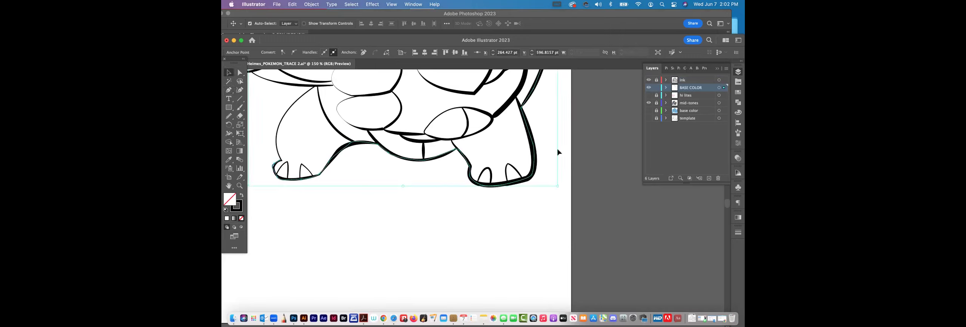
Step: Deselect the traced path, show the lowercase base color layer and hide the ink layer to isolate the flat blue silhouette
{"action": "left_click", "coordinate": [508, 121]}
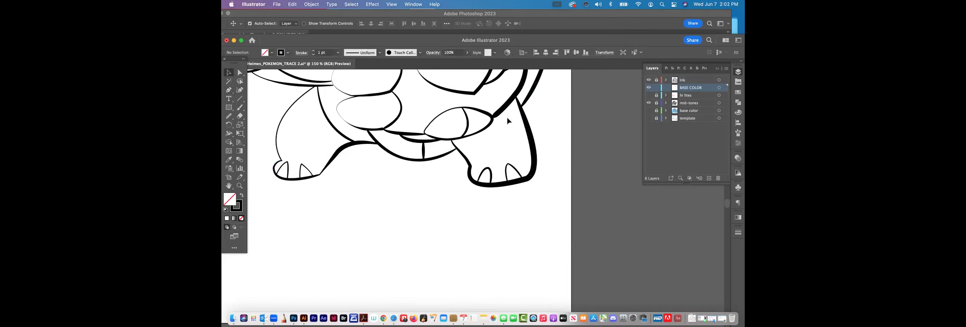
{"action": "left_click", "coordinate": [649, 111]}
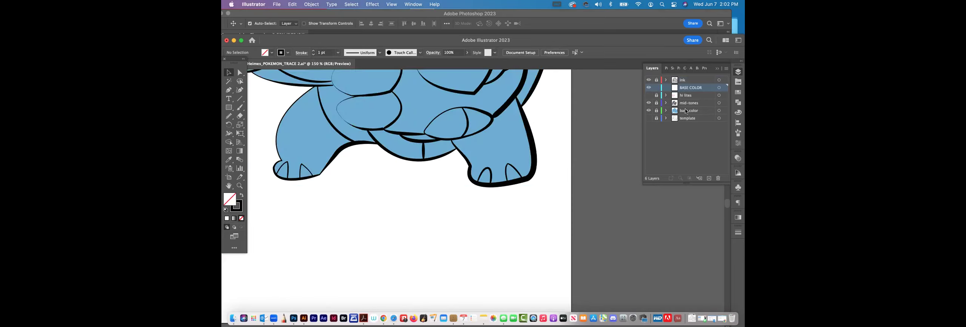
{"action": "left_click_drag", "start_coordinate": [523, 123], "coordinate": [535, 222]}
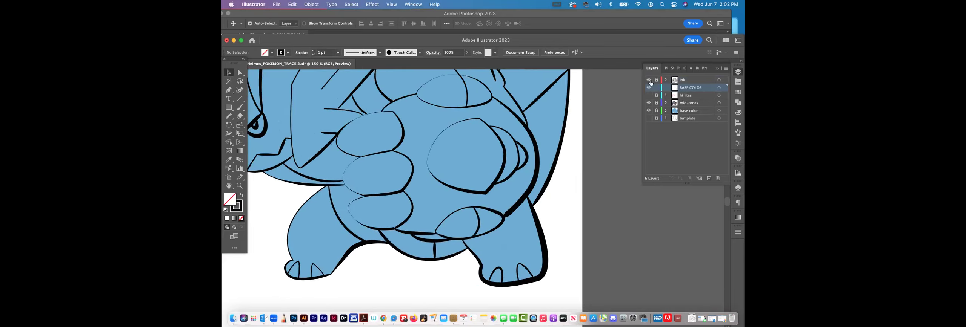
{"action": "left_click", "coordinate": [648, 81]}
{"action": "scroll", "coordinate": [549, 150], "scroll_direction": "down", "scroll_amount": 3}
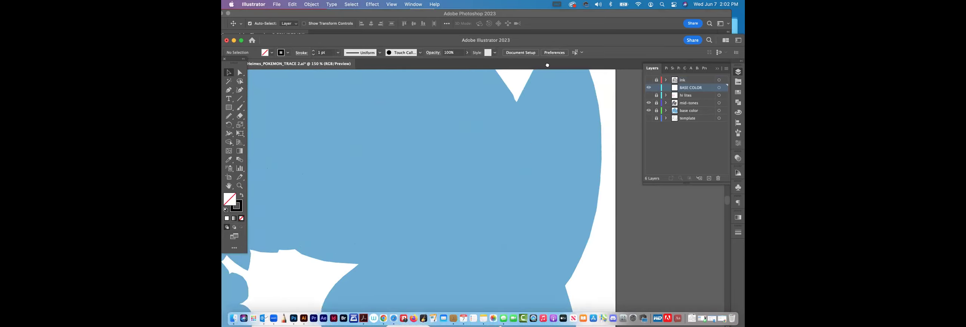
{"action": "scroll", "coordinate": [549, 150], "scroll_direction": "right", "scroll_amount": 2}
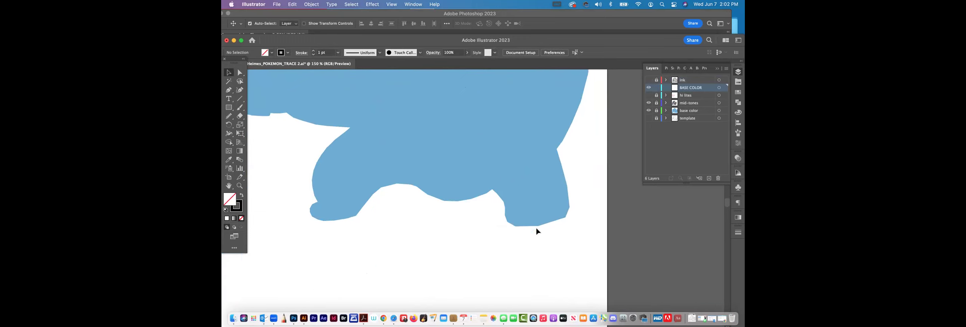
Step: Toggle the ink layer on and off to compare the line art with the flat silhouette, leaving it hidden
{"action": "left_click", "coordinate": [648, 80]}
{"action": "left_click", "coordinate": [648, 80]}
{"action": "left_click", "coordinate": [648, 80]}
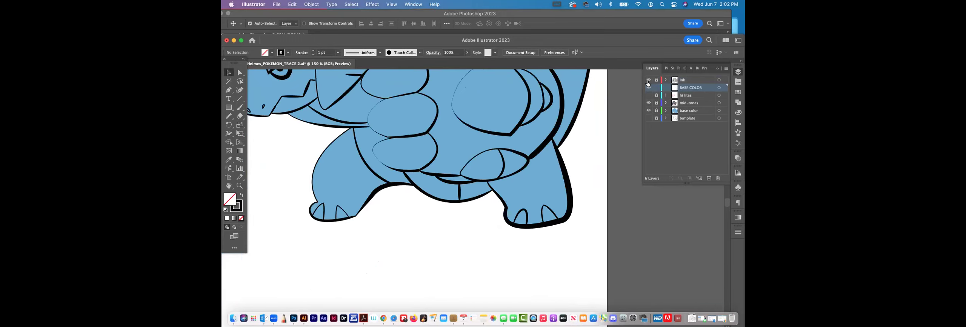
{"action": "left_click", "coordinate": [648, 80]}
{"action": "left_click", "coordinate": [648, 80]}
{"action": "left_click", "coordinate": [648, 81]}
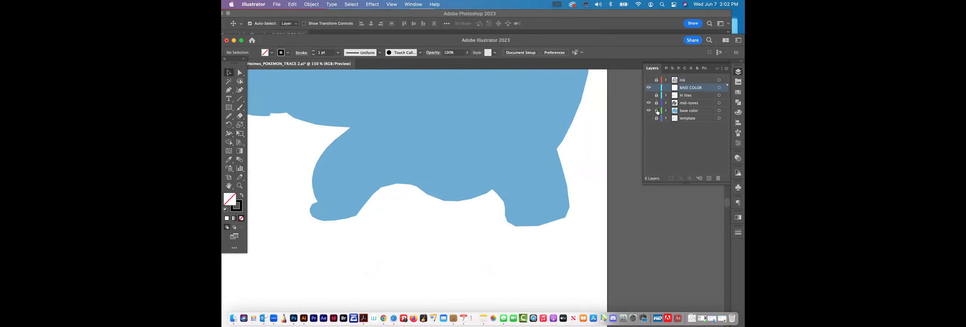
Step: Unlock the lowercase base color layer, select the blue silhouette, remove its fill and give its outline a blue stroke
{"action": "left_click", "coordinate": [331, 189]}
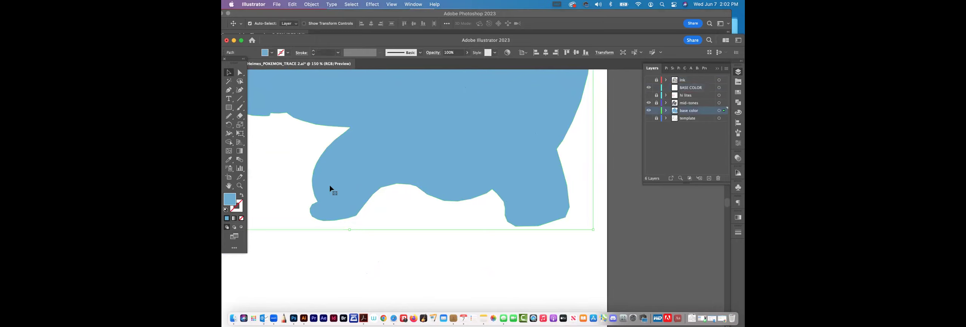
{"action": "left_click", "coordinate": [241, 219]}
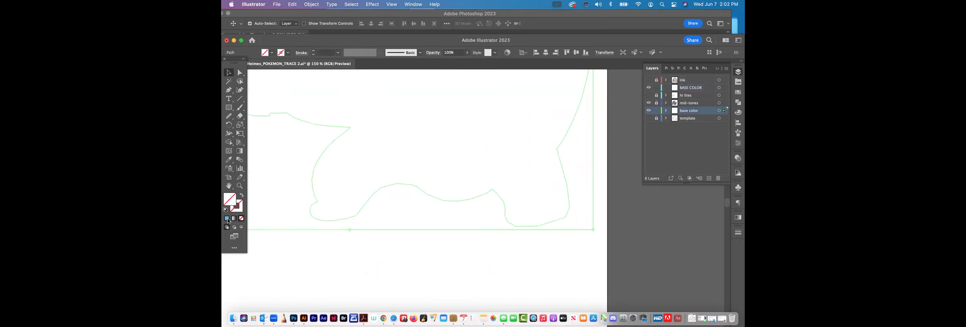
{"action": "key", "text": "comma"}
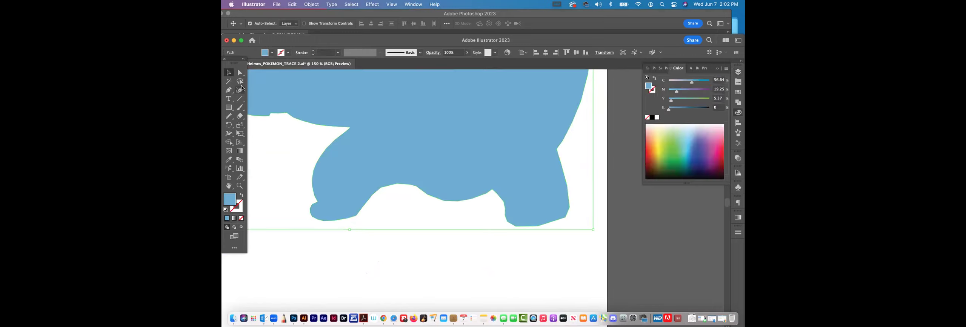
{"action": "left_click", "coordinate": [241, 219]}
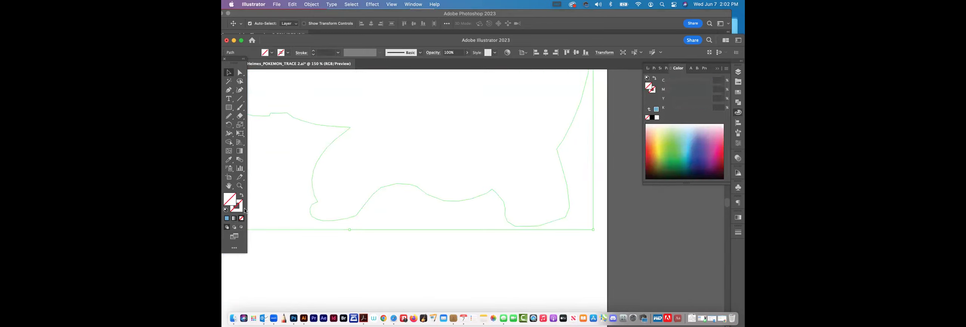
{"action": "key", "text": "c"}
{"action": "key", "text": "comma"}
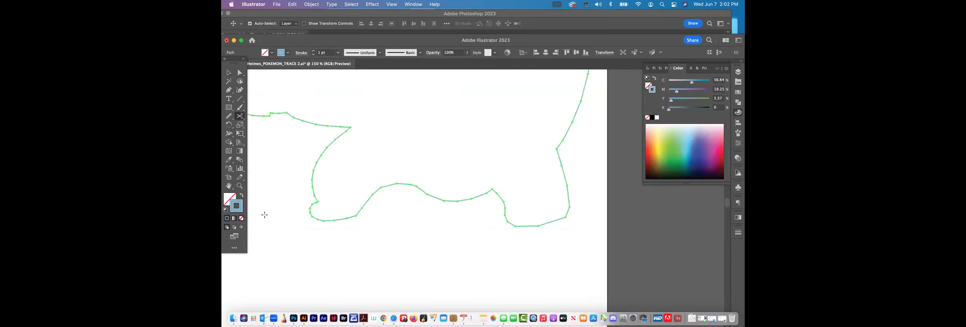
{"action": "key", "text": "v"}
{"action": "left_click", "coordinate": [257, 185]}
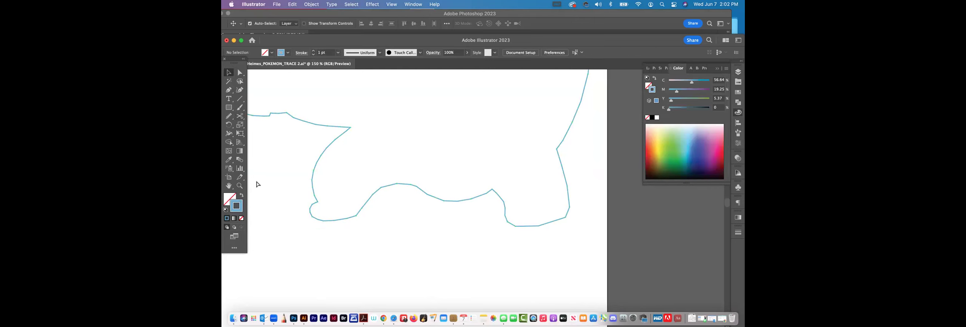
Step: Fill the silhouette outline with the body blue sampled from the reference Pokémon using the Eyedropper, then deselect it
{"action": "key", "text": "super+minus"}
{"action": "key", "text": "super+minus"}
{"action": "key", "text": "super+minus"}
{"action": "key", "text": "super+minus"}
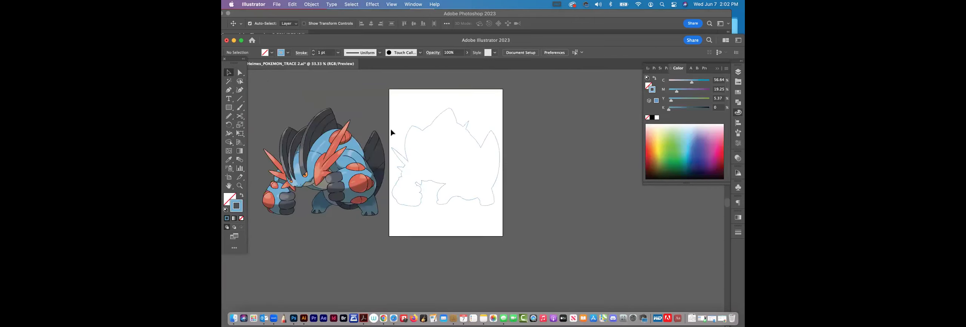
{"action": "left_click_drag", "start_coordinate": [435, 97], "coordinate": [444, 132]}
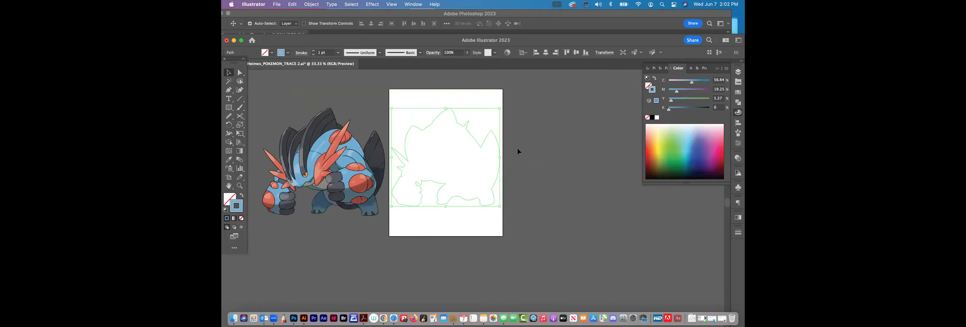
{"action": "left_click", "coordinate": [229, 160]}
{"action": "left_click", "coordinate": [328, 144]}
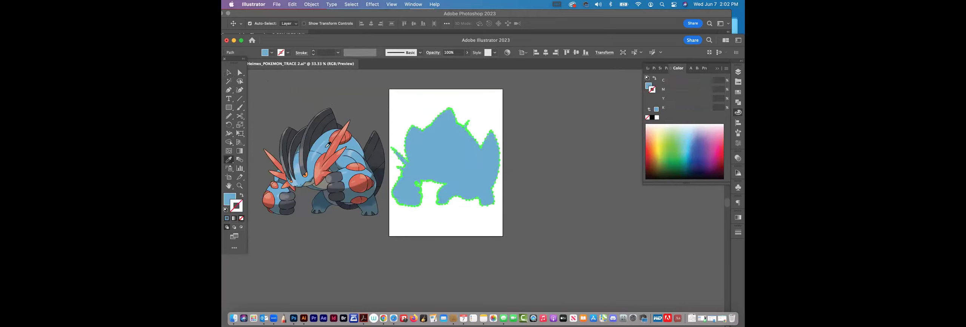
{"action": "key", "text": "v"}
{"action": "left_click", "coordinate": [535, 82]}
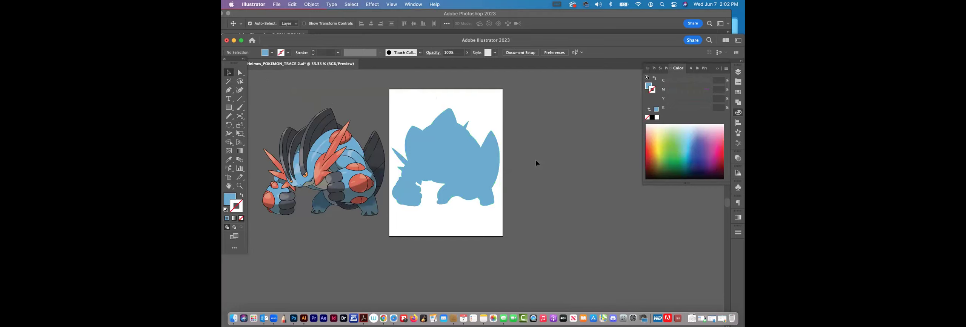
Step: Show the ink layer over the blue silhouette again and maximize the document window
{"action": "left_click", "coordinate": [738, 70]}
{"action": "left_click", "coordinate": [648, 80]}
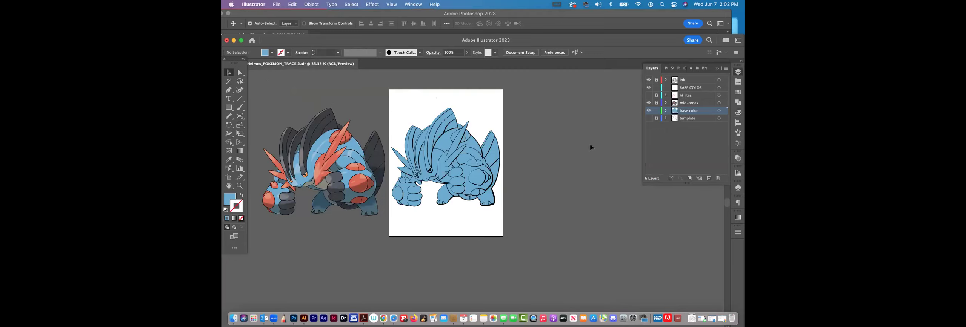
{"action": "scroll", "coordinate": [510, 182], "scroll_direction": "down", "scroll_amount": 2}
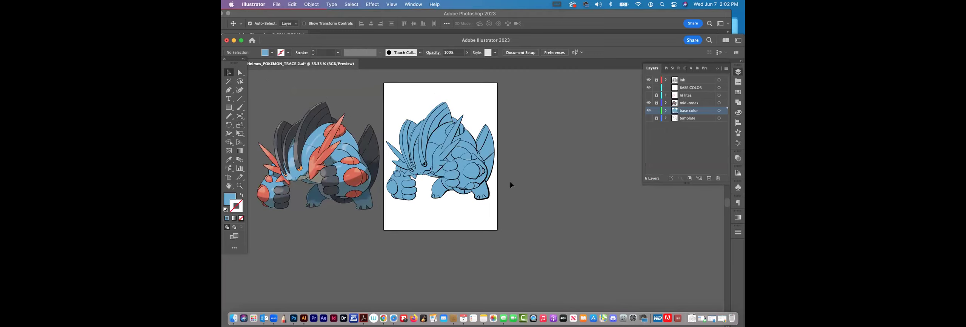
{"action": "double_click", "coordinate": [525, 39]}
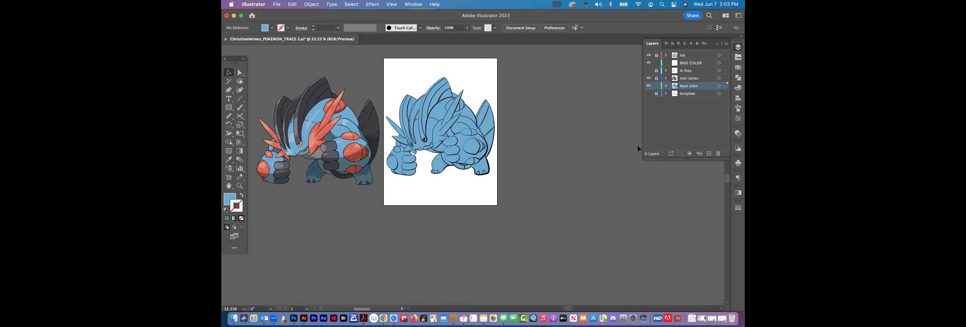
Step: Float the Transparency controls beside the artboard and look through the available blending modes, keeping Normal
{"action": "left_click", "coordinate": [738, 133]}
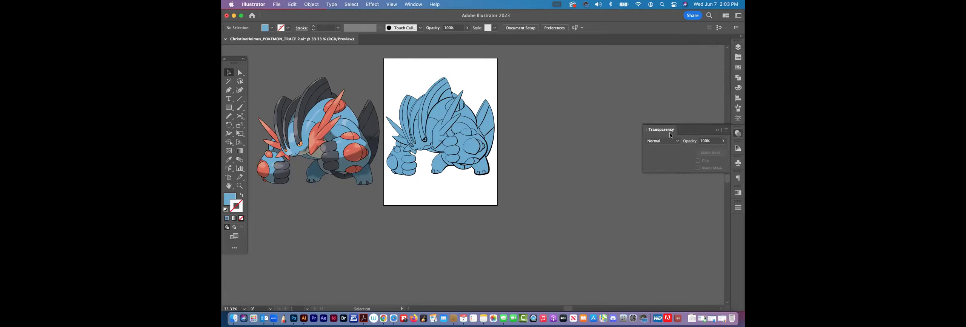
{"action": "left_click_drag", "start_coordinate": [670, 135], "coordinate": [567, 78]}
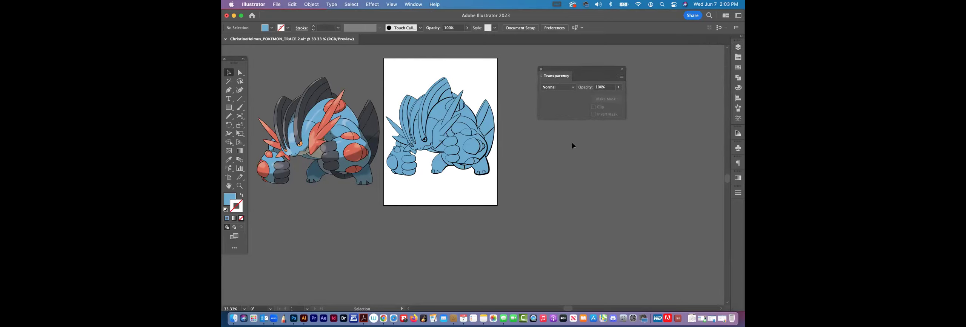
{"action": "left_click", "coordinate": [555, 88]}
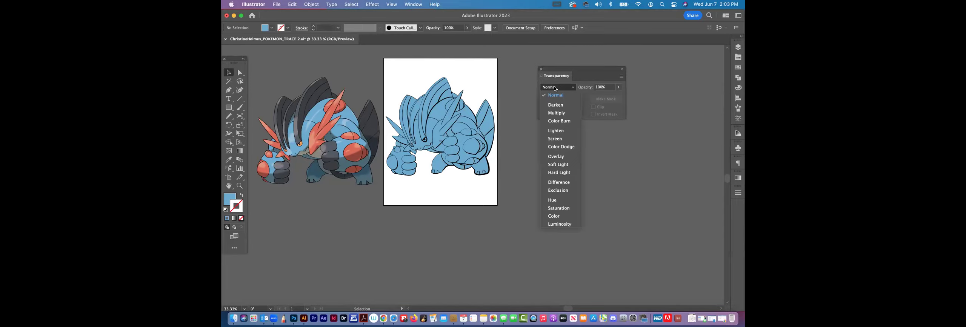
{"action": "left_click", "coordinate": [554, 89]}
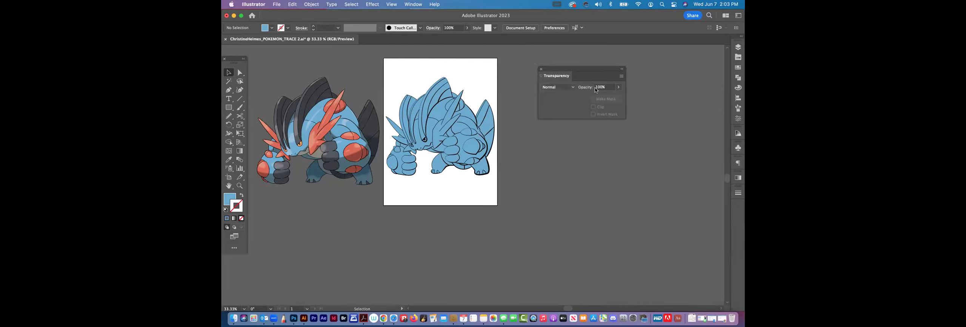
Step: Display the Print swatch library and enlarge it to reveal all its colour groups
{"action": "left_click", "coordinate": [738, 67]}
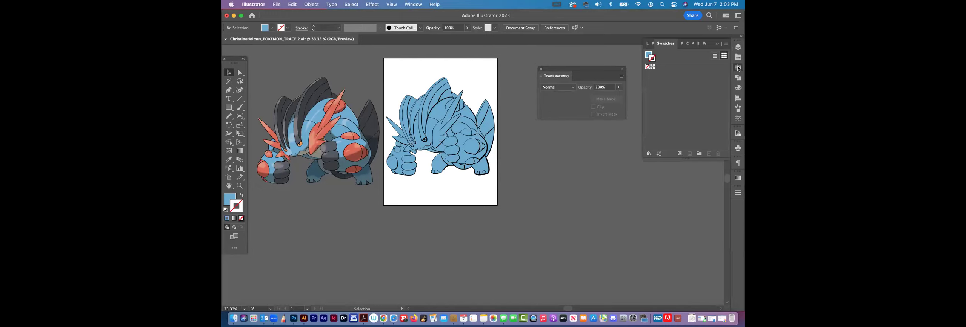
{"action": "left_click", "coordinate": [649, 55]}
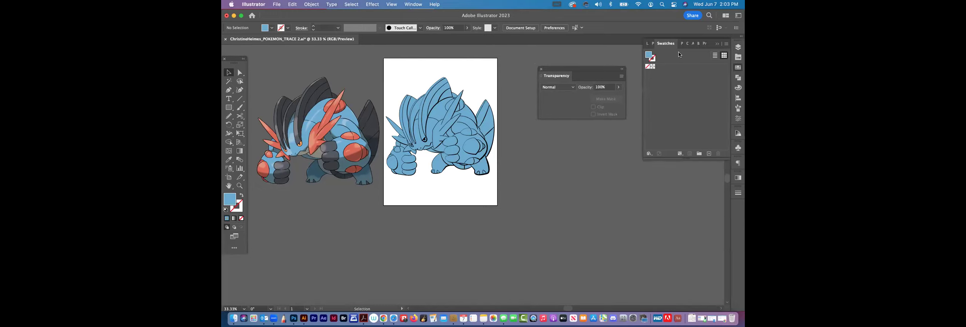
{"action": "left_click", "coordinate": [738, 57]}
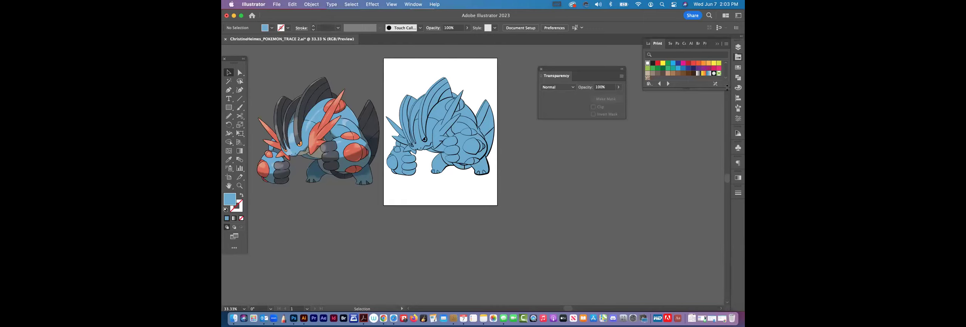
{"action": "left_click_drag", "start_coordinate": [727, 87], "coordinate": [726, 142]}
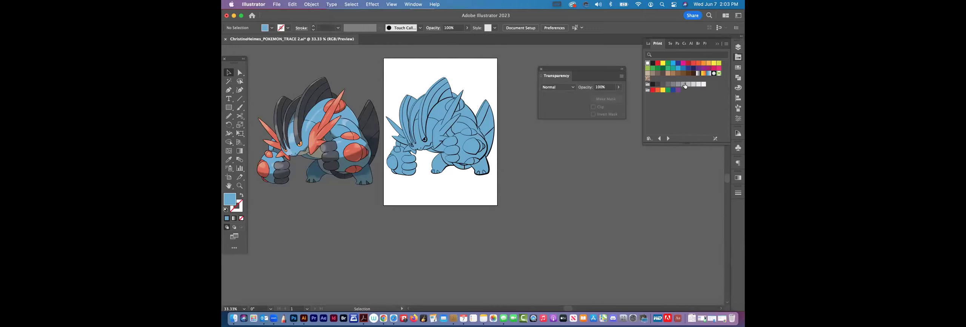
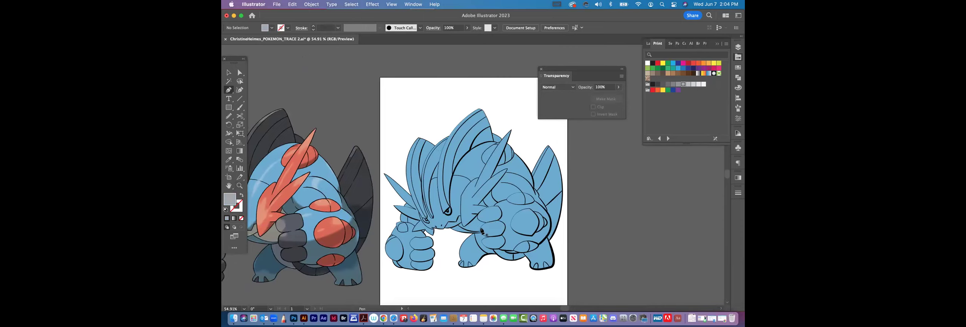
{"action": "left_click", "coordinate": [480, 228]}
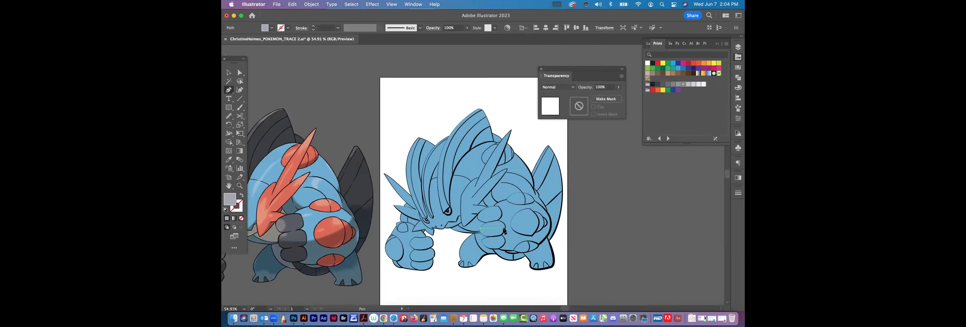
{"action": "left_click_drag", "start_coordinate": [504, 227], "coordinate": [513, 220]}
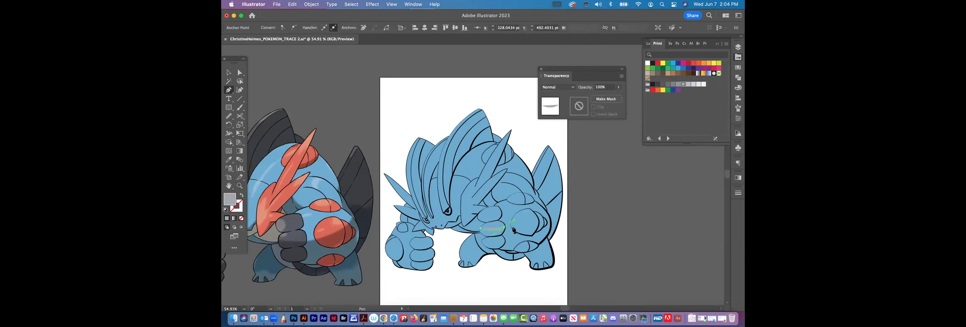
{"action": "left_click", "coordinate": [560, 238], "text": "super"}
{"action": "left_click", "coordinate": [509, 225]}
{"action": "left_click", "coordinate": [538, 223]}
{"action": "key", "text": "super+shift+a"}
{"action": "left_click", "coordinate": [538, 223]}
{"action": "left_click", "coordinate": [547, 223]}
{"action": "key", "text": "super+shift+a"}
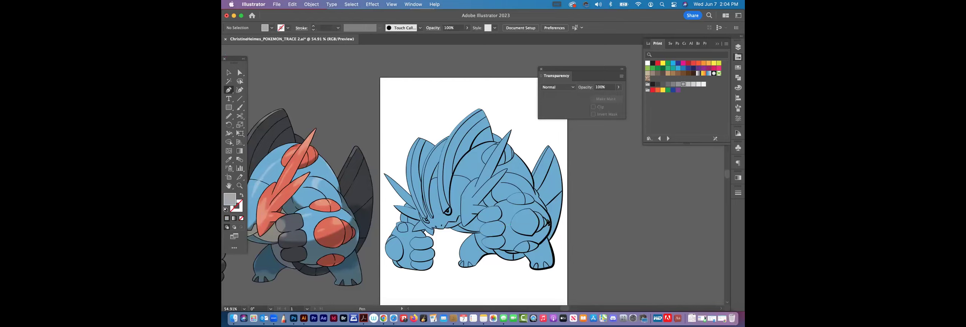
Step: Trace around the large round spot on the near arm with the Pen tool as a grey-filled shape
{"action": "left_click", "coordinate": [530, 210]}
{"action": "left_click", "coordinate": [544, 220]}
{"action": "left_click", "coordinate": [547, 224]}
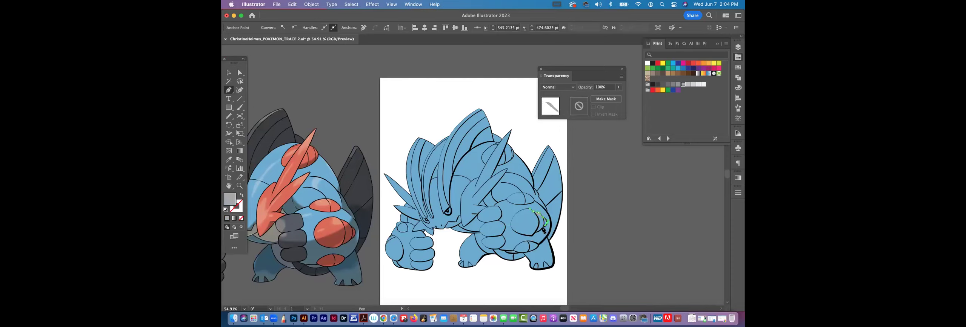
{"action": "left_click", "coordinate": [535, 237]}
{"action": "left_click", "coordinate": [533, 238]}
{"action": "left_click", "coordinate": [513, 231]}
{"action": "left_click", "coordinate": [512, 223]}
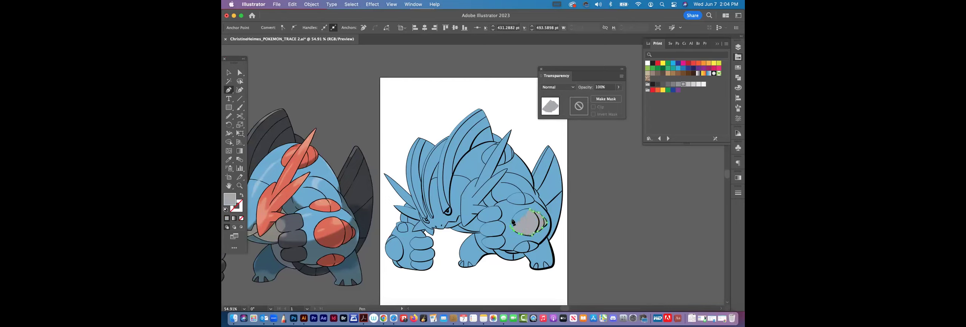
{"action": "left_click_drag", "start_coordinate": [512, 219], "coordinate": [514, 216]}
{"action": "left_click", "coordinate": [529, 210]}
{"action": "left_click", "coordinate": [539, 211]}
Step: Fill the traced round spot on the near arm with the red sampled from the reference artwork, and deselect it
{"action": "left_click", "coordinate": [229, 159]}
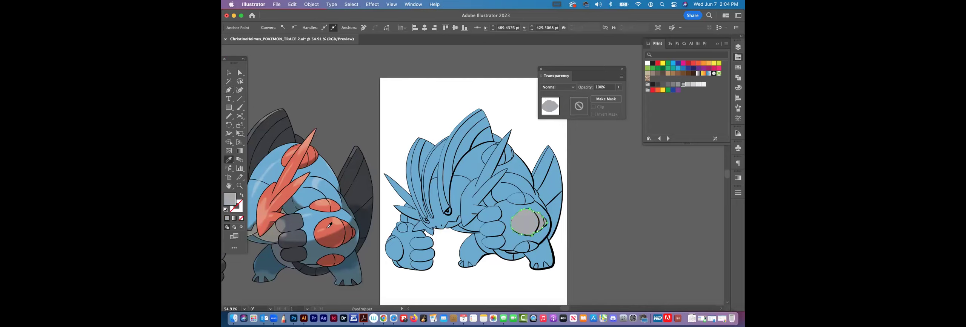
{"action": "left_click", "coordinate": [306, 184]}
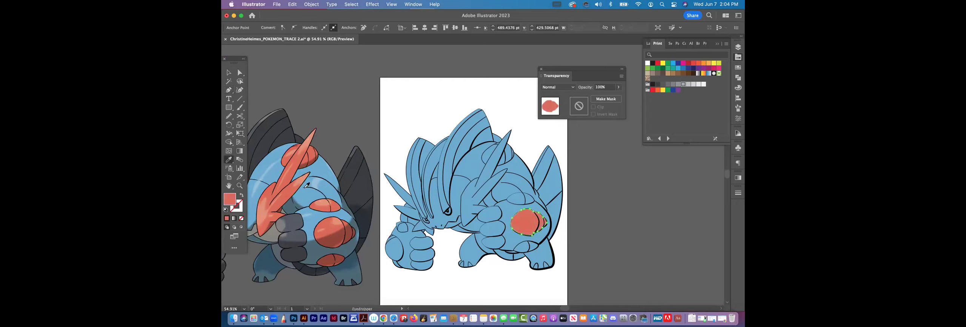
{"action": "left_click", "coordinate": [228, 72]}
{"action": "left_click", "coordinate": [314, 81]}
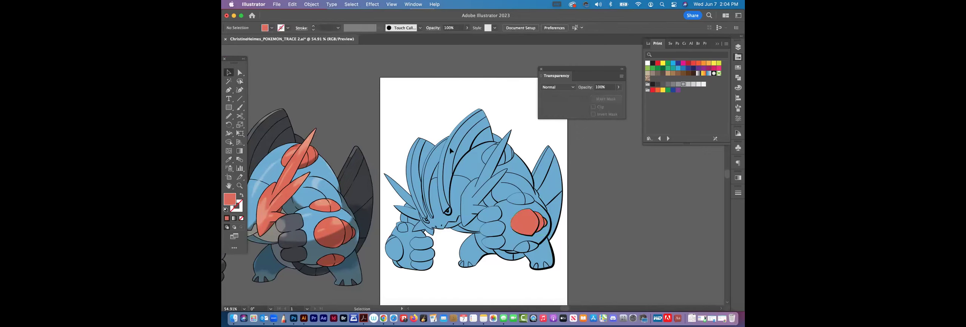
Step: Cut the red spot shape and create a layer named "color block" directly beneath the ink layer
{"action": "left_click", "coordinate": [522, 221]}
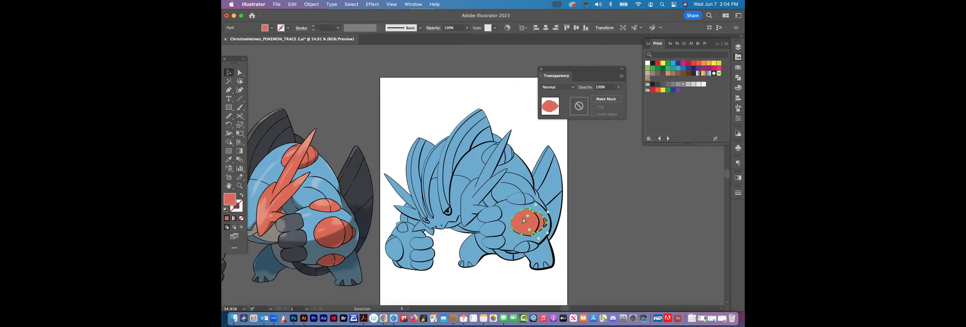
{"action": "key", "text": "Delete"}
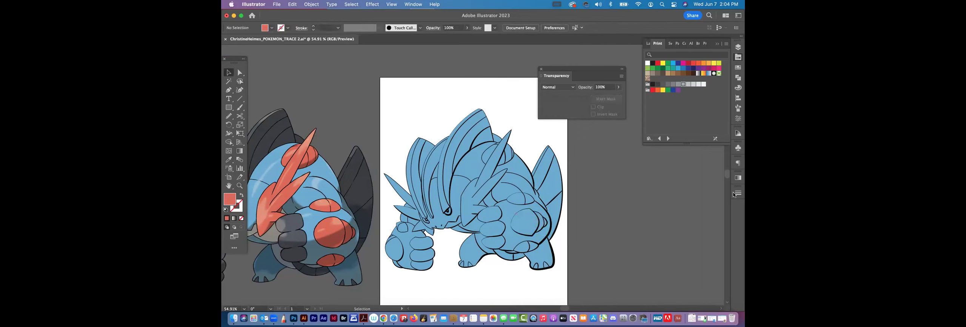
{"action": "left_click", "coordinate": [738, 48]}
{"action": "left_click", "coordinate": [700, 63]}
{"action": "left_click", "coordinate": [708, 139]}
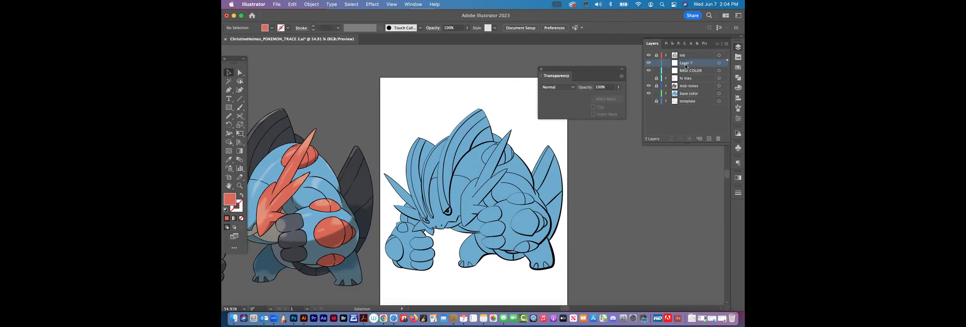
{"action": "double_click", "coordinate": [708, 65]}
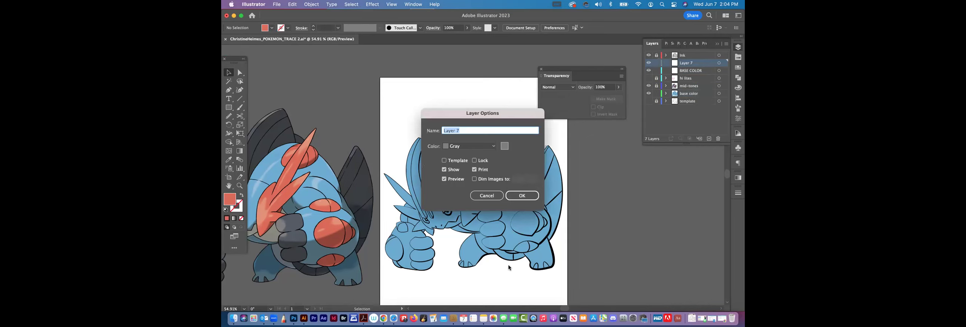
{"action": "left_click", "coordinate": [485, 196]}
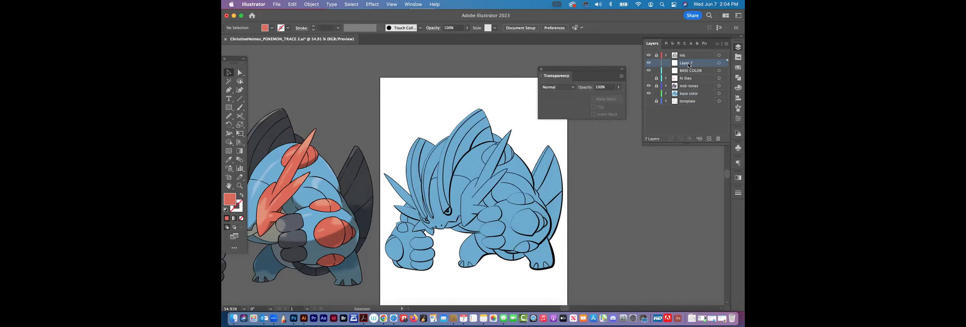
{"action": "double_click", "coordinate": [688, 62]}
{"action": "left_click", "coordinate": [692, 112]}
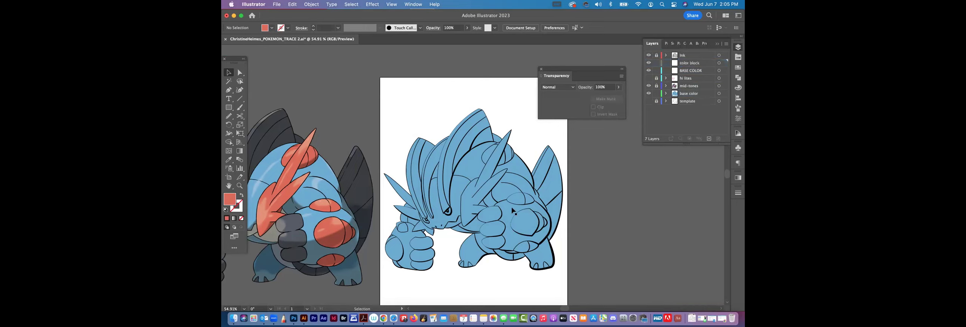
Step: Paste the red shape into the color block layer and align it with the inked round spot on the near arm
{"action": "key", "text": "super+v"}
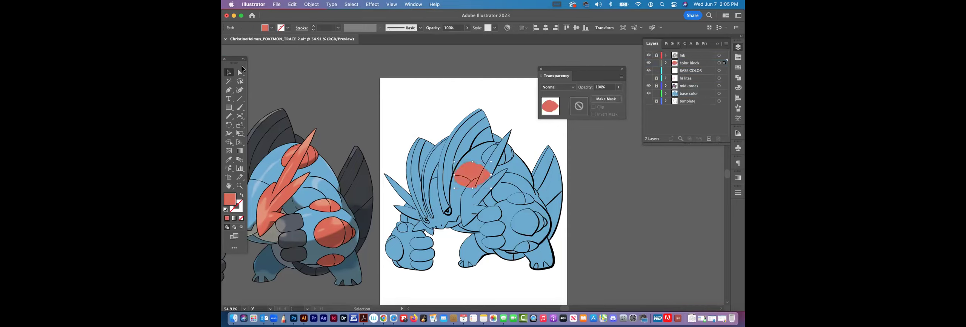
{"action": "left_click_drag", "start_coordinate": [469, 171], "coordinate": [525, 218]}
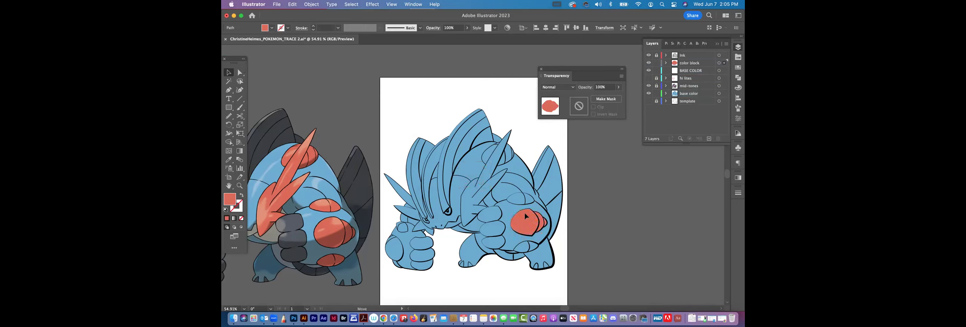
{"action": "key", "text": "super+shift+a"}
{"action": "key", "text": "z"}
{"action": "left_click_drag", "start_coordinate": [497, 205], "coordinate": [554, 186]}
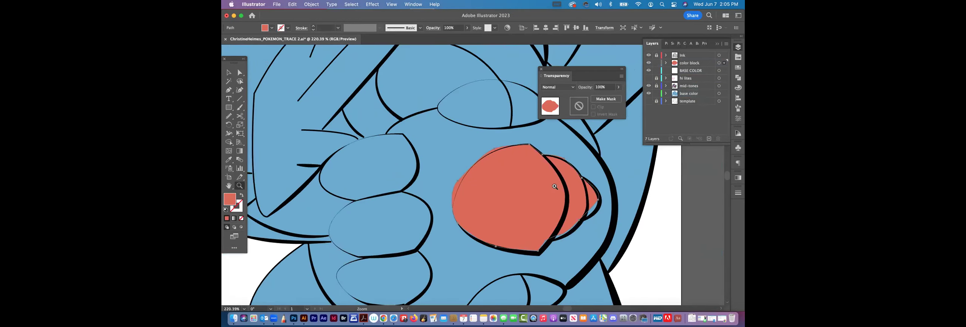
{"action": "left_click", "coordinate": [228, 73]}
{"action": "left_click_drag", "start_coordinate": [526, 209], "coordinate": [527, 210]}
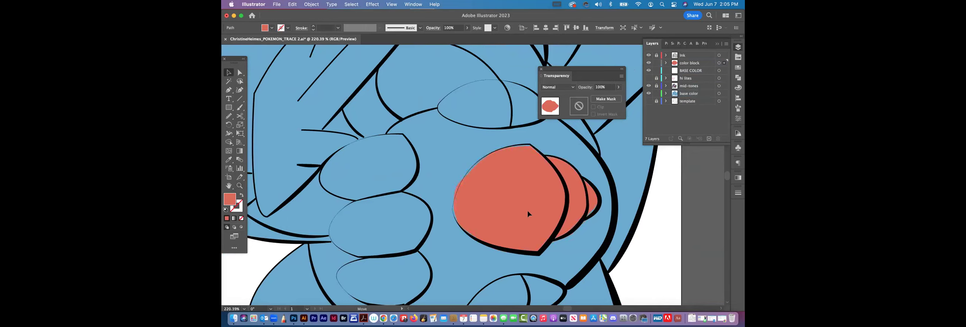
Step: Adjust the red spot's anchor points and curves with Direct Selection so its edges follow the ink outline
{"action": "left_click", "coordinate": [239, 72]}
{"action": "left_click", "coordinate": [678, 216]}
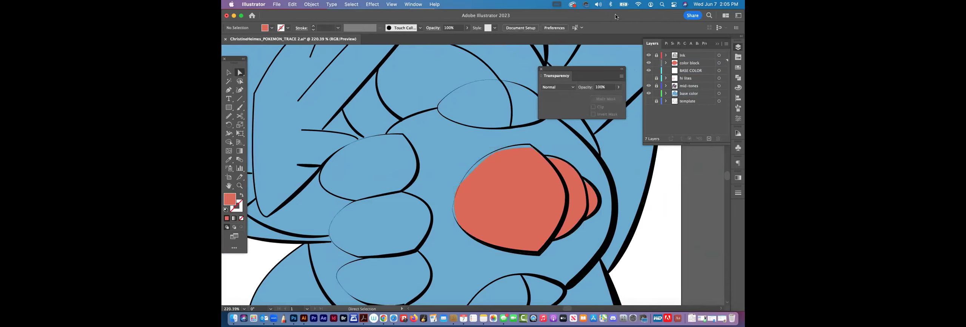
{"action": "left_click", "coordinate": [483, 168]}
{"action": "left_click", "coordinate": [488, 155]}
{"action": "left_click_drag", "start_coordinate": [485, 156], "coordinate": [466, 175]}
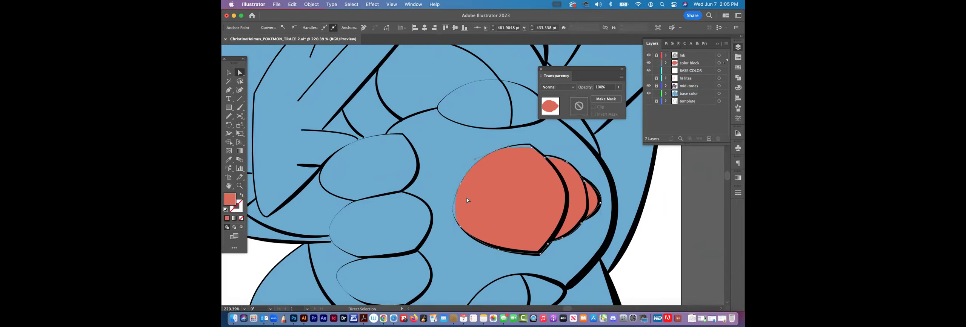
{"action": "left_click", "coordinate": [457, 223]}
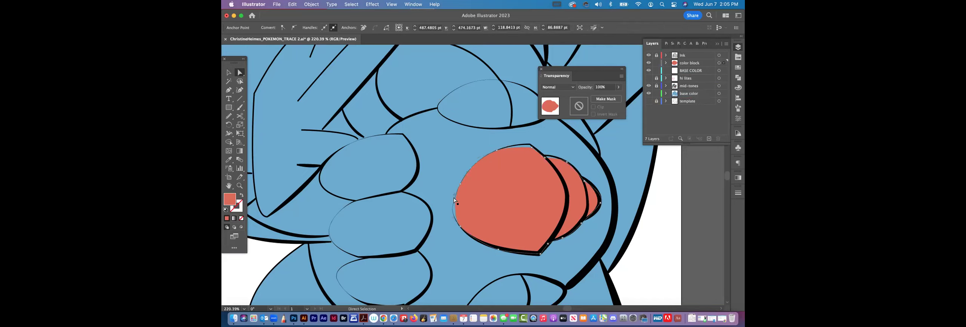
{"action": "left_click_drag", "start_coordinate": [454, 196], "coordinate": [448, 209]}
{"action": "left_click_drag", "start_coordinate": [509, 148], "coordinate": [534, 149]}
{"action": "left_click", "coordinate": [546, 160]}
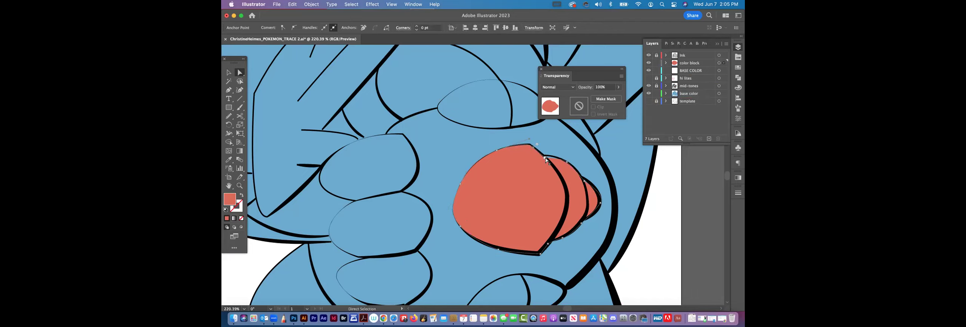
{"action": "left_click", "coordinate": [584, 182]}
{"action": "left_click_drag", "start_coordinate": [584, 181], "coordinate": [585, 179]}
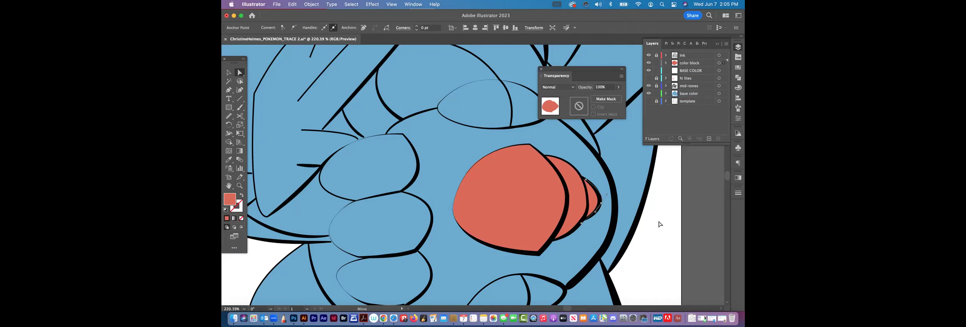
{"action": "left_click", "coordinate": [679, 224]}
Step: Trace the smaller oval spot above the round one with the Pen tool as a closed red-filled shape
{"action": "key", "text": "space"}
{"action": "left_click_drag", "start_coordinate": [522, 176], "coordinate": [523, 202]}
{"action": "key", "text": "p"}
{"action": "left_click", "coordinate": [497, 107]}
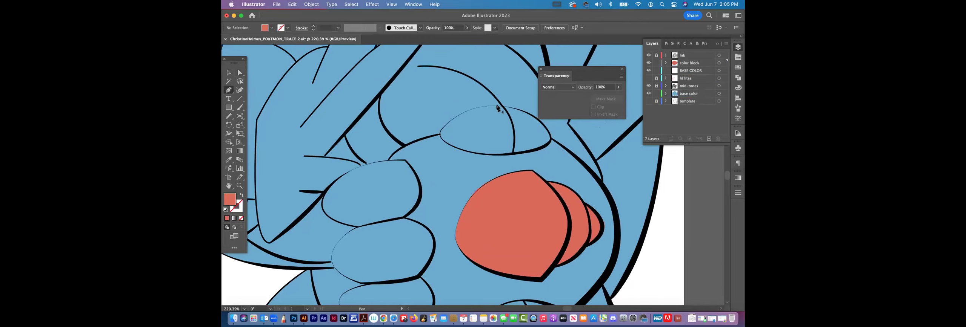
{"action": "left_click_drag", "start_coordinate": [461, 113], "coordinate": [442, 133]}
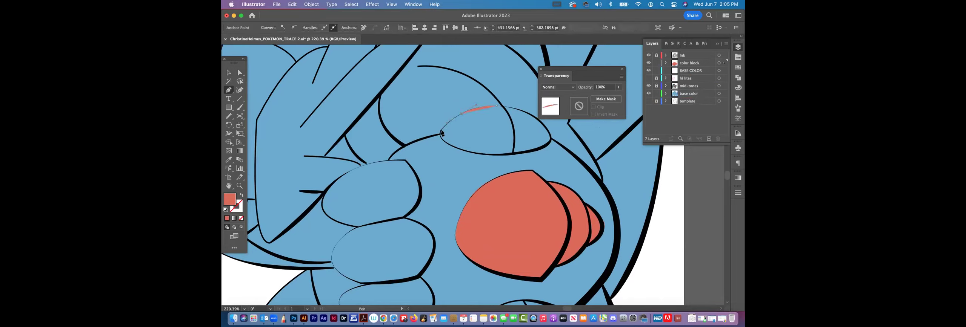
{"action": "left_click", "coordinate": [441, 132]}
{"action": "left_click_drag", "start_coordinate": [441, 138], "coordinate": [492, 104]}
{"action": "left_click", "coordinate": [229, 72]}
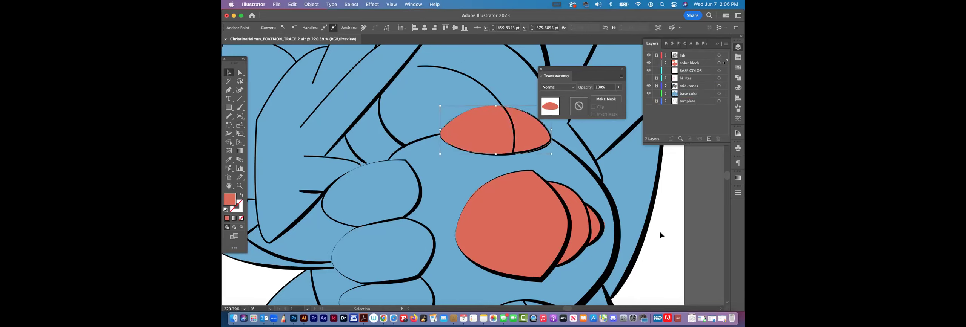
{"action": "left_click", "coordinate": [668, 235]}
Step: Start a Pen path on the large head fin, tracing its inner edge from beside the eye up to the tip
{"action": "key", "text": "super+minus"}
{"action": "key", "text": "super+minus"}
{"action": "key", "text": "super+minus"}
{"action": "key", "text": "super+minus"}
{"action": "key", "text": "super+minus"}
{"action": "key", "text": "super+minus"}
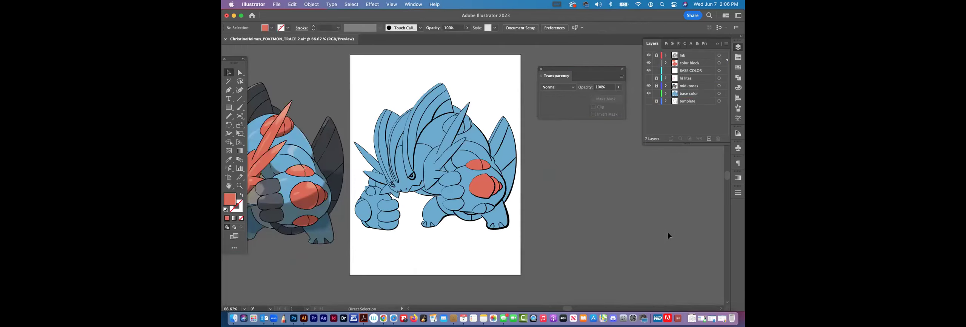
{"action": "left_click_drag", "start_coordinate": [501, 199], "coordinate": [535, 220]}
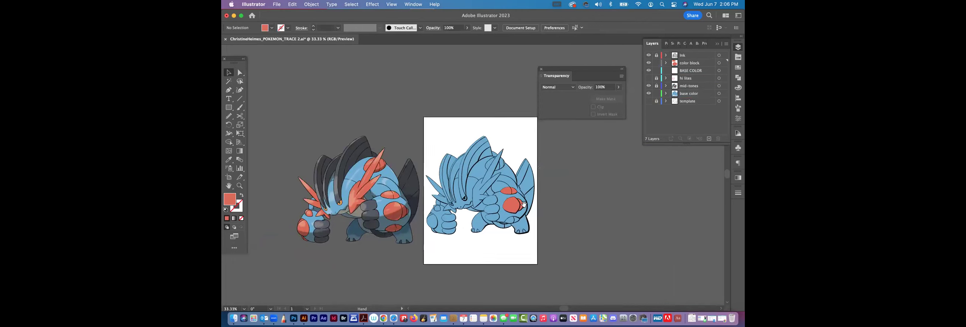
{"action": "left_click", "coordinate": [240, 186]}
{"action": "left_click_drag", "start_coordinate": [488, 140], "coordinate": [599, 204]}
{"action": "left_click", "coordinate": [229, 90]}
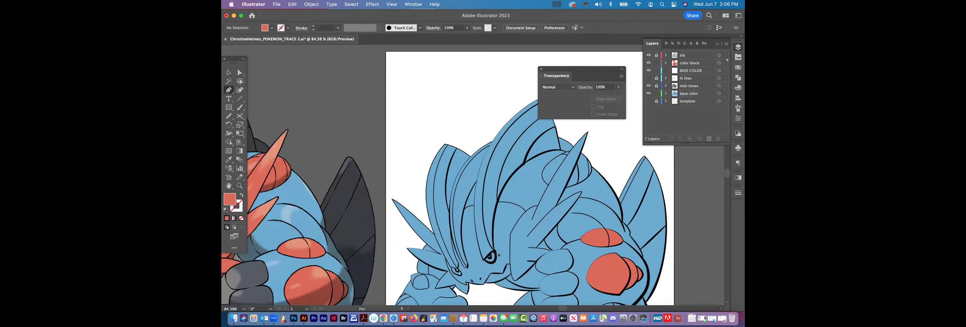
{"action": "left_click", "coordinate": [493, 249]}
{"action": "left_click_drag", "start_coordinate": [510, 181], "coordinate": [569, 155]}
{"action": "left_click", "coordinate": [562, 153]}
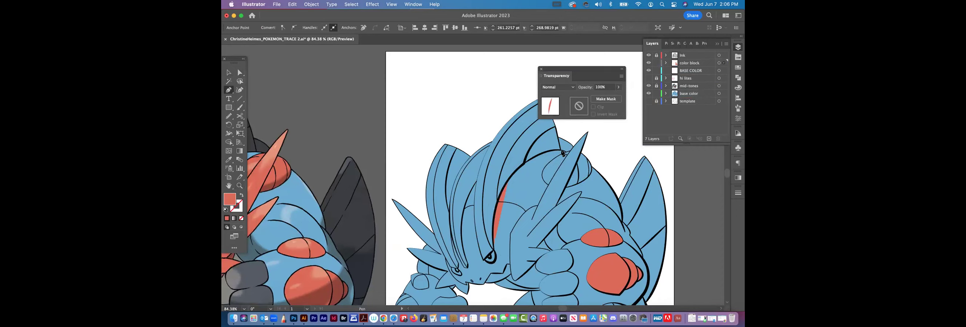
{"action": "scroll", "coordinate": [557, 170], "scroll_direction": "up", "scroll_amount": 5}
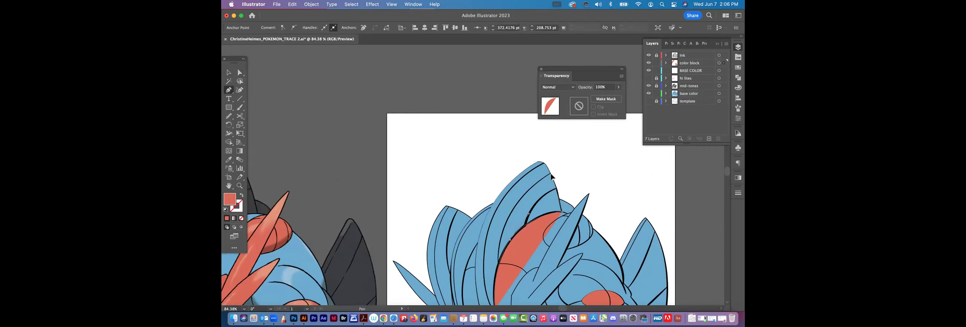
{"action": "left_click", "coordinate": [540, 162]}
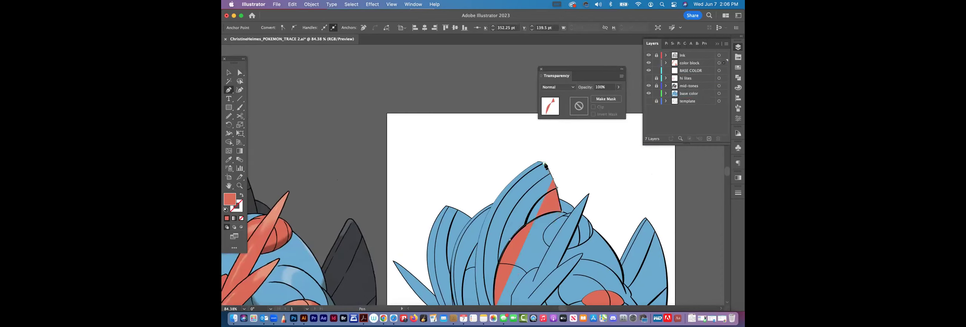
Step: Continue the fin path from the tip down its outer edge to the eye and close the shape
{"action": "left_click", "coordinate": [505, 187]}
{"action": "left_click_drag", "start_coordinate": [505, 190], "coordinate": [494, 204]}
{"action": "scroll", "coordinate": [513, 213], "scroll_direction": "down", "scroll_amount": 5}
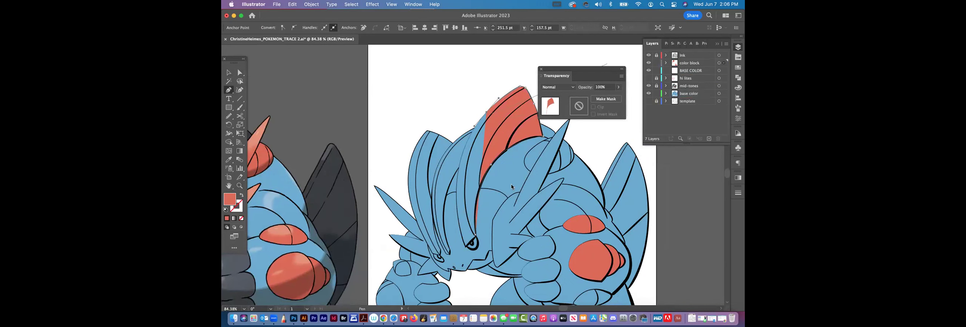
{"action": "left_click_drag", "start_coordinate": [464, 150], "coordinate": [461, 157]}
{"action": "left_click", "coordinate": [459, 206]}
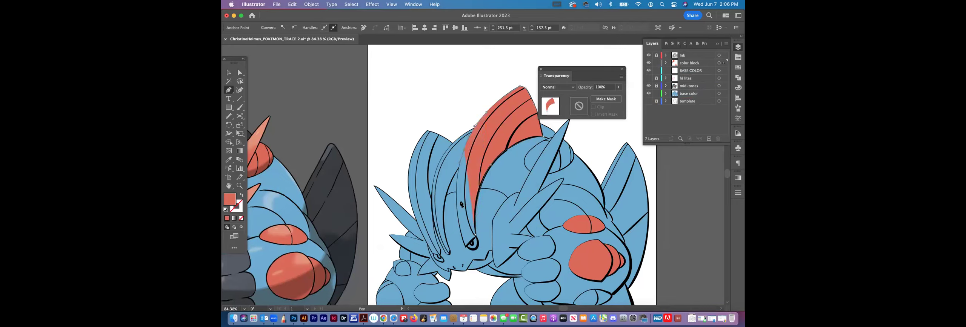
{"action": "left_click", "coordinate": [458, 223]}
{"action": "left_click", "coordinate": [474, 238]}
{"action": "left_click", "coordinate": [466, 248]}
{"action": "left_click", "coordinate": [475, 235]}
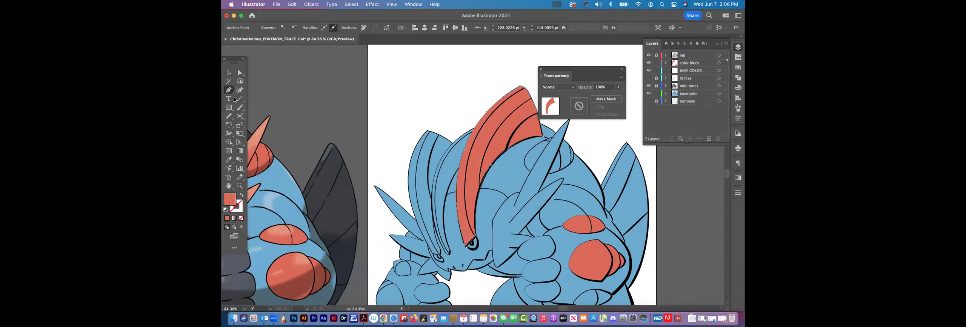
Step: Fill the large head fin shape with the dark grey sampled from the reference's fin, and deselect it
{"action": "left_click", "coordinate": [228, 72]}
{"action": "left_click", "coordinate": [228, 161]}
{"action": "left_click", "coordinate": [328, 176]}
{"action": "left_click", "coordinate": [229, 72]}
{"action": "left_click", "coordinate": [655, 296]}
Step: Add a layer named "shadows" between the ink and color block layers
{"action": "left_click_drag", "start_coordinate": [655, 296], "coordinate": [603, 241]}
{"action": "left_click_drag", "start_coordinate": [557, 189], "coordinate": [523, 202]}
{"action": "left_click", "coordinate": [688, 66]}
{"action": "left_click", "coordinate": [708, 138]}
{"action": "double_click", "coordinate": [685, 62]}
{"action": "type", "text": "sha"}
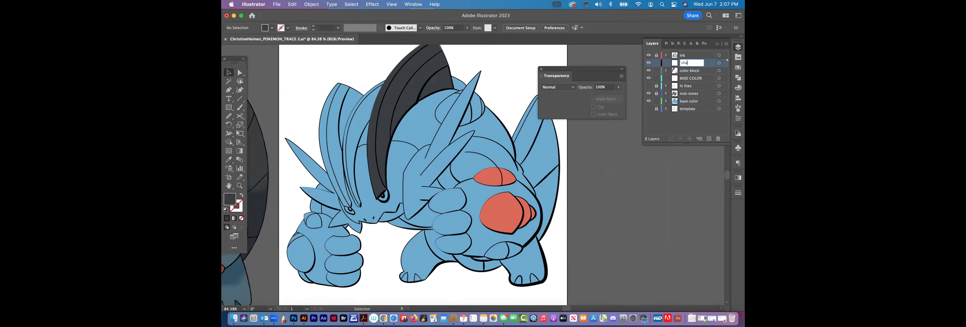
{"action": "key", "text": "Return"}
Step: Start a Pen path for a shadow, running across the middle of the large orange spot on the raised fist to its far bump
{"action": "left_click", "coordinate": [229, 90]}
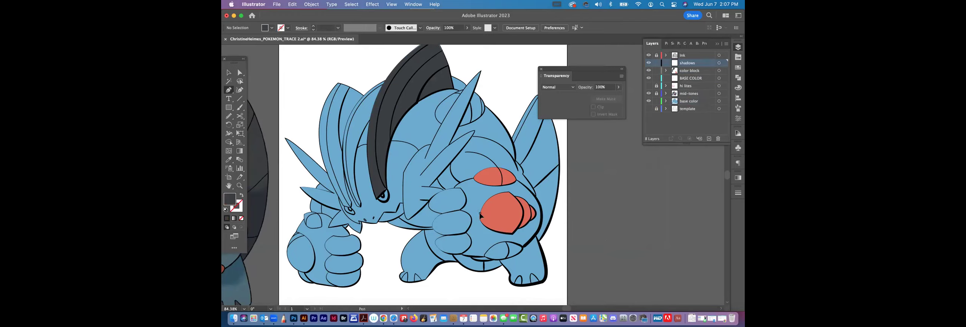
{"action": "left_click", "coordinate": [480, 214]}
{"action": "left_click_drag", "start_coordinate": [521, 210], "coordinate": [535, 199]}
{"action": "left_click", "coordinate": [602, 223], "text": "super"}
{"action": "left_click", "coordinate": [526, 212], "text": "super"}
{"action": "left_click_drag", "start_coordinate": [530, 210], "coordinate": [536, 214]}
{"action": "left_click_drag", "start_coordinate": [534, 211], "coordinate": [538, 210]}
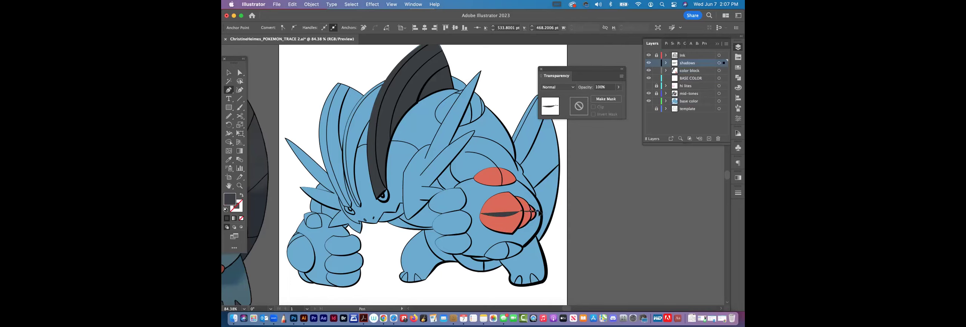
Step: Continue the shadow path around the lower edge of the large orange spot and close the shape at its starting point
{"action": "key", "text": "shift+super+a"}
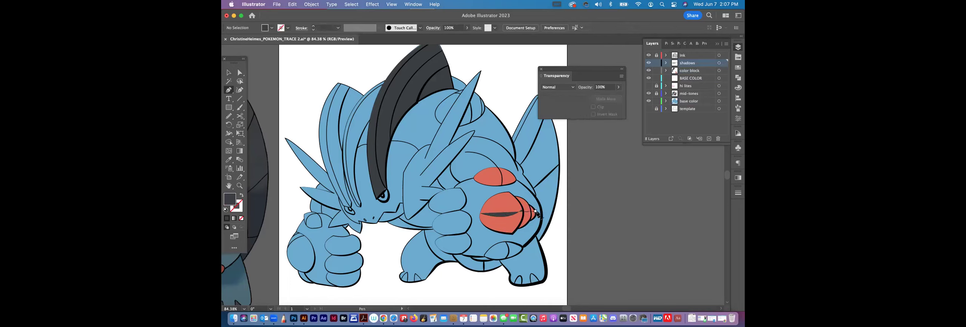
{"action": "left_click", "coordinate": [536, 214], "text": "super"}
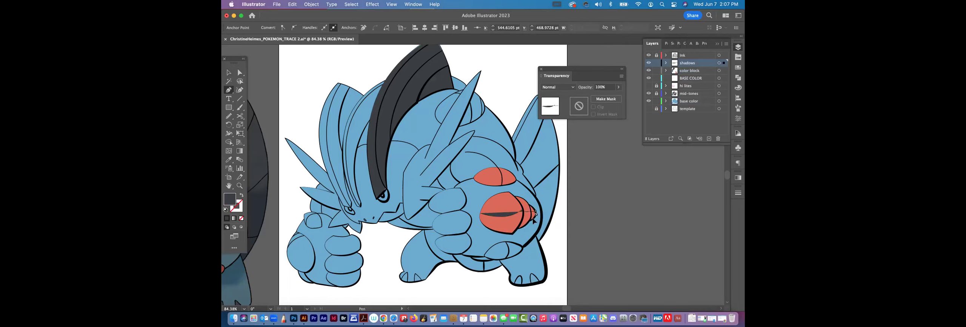
{"action": "left_click_drag", "start_coordinate": [530, 220], "coordinate": [513, 231]}
{"action": "left_click", "coordinate": [511, 231]}
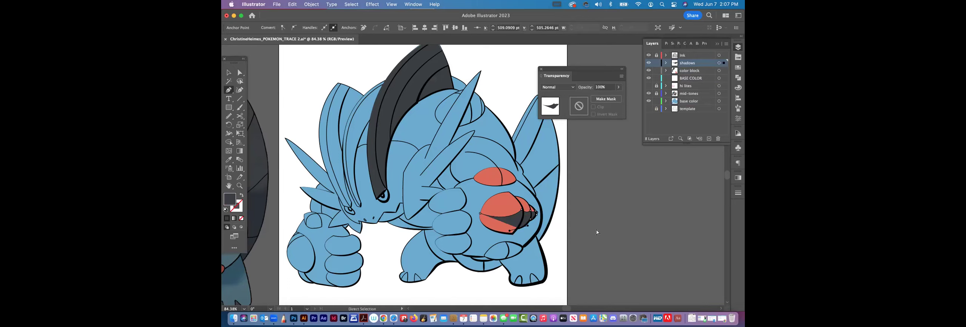
{"action": "key", "text": "super+shift+a"}
{"action": "left_click", "coordinate": [513, 234]}
{"action": "left_click", "coordinate": [513, 234]}
{"action": "left_click_drag", "start_coordinate": [491, 231], "coordinate": [481, 206]}
Step: Try to reshape the shadow curve that sticks out past the smallest orange bump, and undo the last change
{"action": "left_click", "coordinate": [228, 73]}
{"action": "left_click", "coordinate": [240, 186]}
{"action": "left_click_drag", "start_coordinate": [538, 218], "coordinate": [658, 275]}
{"action": "left_click", "coordinate": [237, 73]}
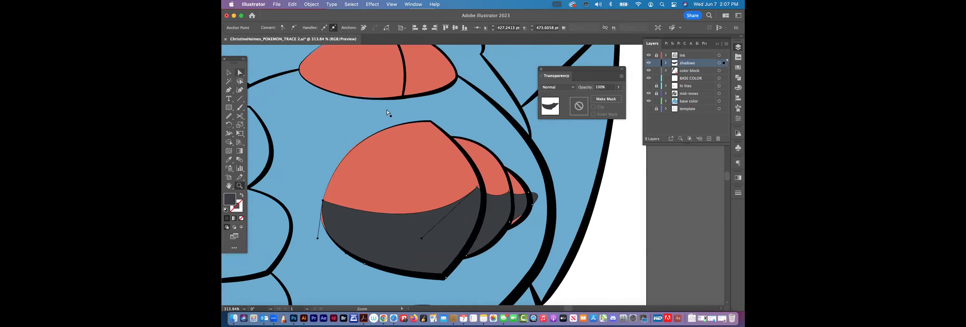
{"action": "left_click", "coordinate": [540, 196]}
{"action": "left_click", "coordinate": [537, 197]}
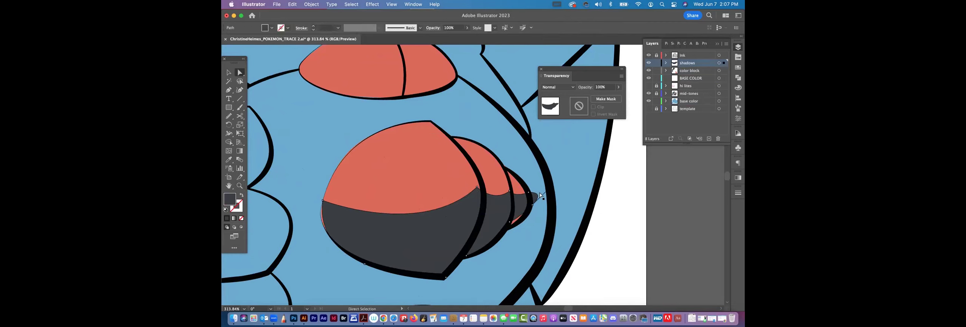
{"action": "left_click_drag", "start_coordinate": [546, 193], "coordinate": [549, 190]}
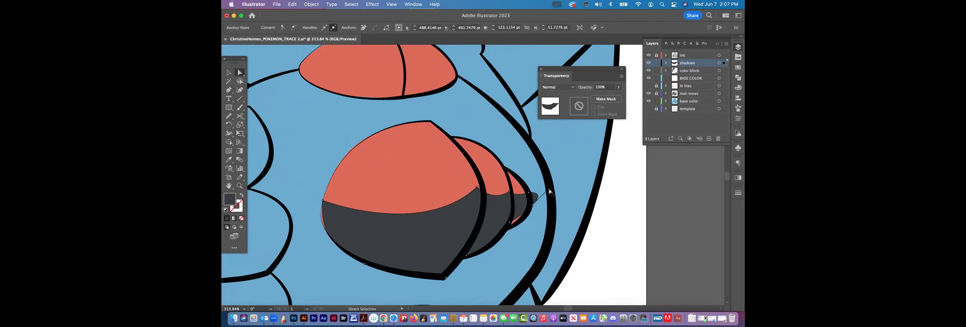
{"action": "key", "text": "super"}
{"action": "key", "text": "alt"}
{"action": "left_click", "coordinate": [542, 196]}
{"action": "key", "text": "super+z"}
Step: Move the shadow's end anchor points so that its edge follows the outline of the smallest orange bump, and deselect it
{"action": "left_click", "coordinate": [536, 200]}
{"action": "left_click", "coordinate": [534, 207]}
{"action": "left_click", "coordinate": [515, 221]}
{"action": "mouse_move", "coordinate": [537, 199]}
{"action": "left_mouse_down"}
{"action": "mouse_move", "coordinate": [552, 187]}
{"action": "mouse_move", "coordinate": [534, 195]}
{"action": "left_mouse_up"}
{"action": "left_click_drag", "start_coordinate": [510, 226], "coordinate": [517, 221]}
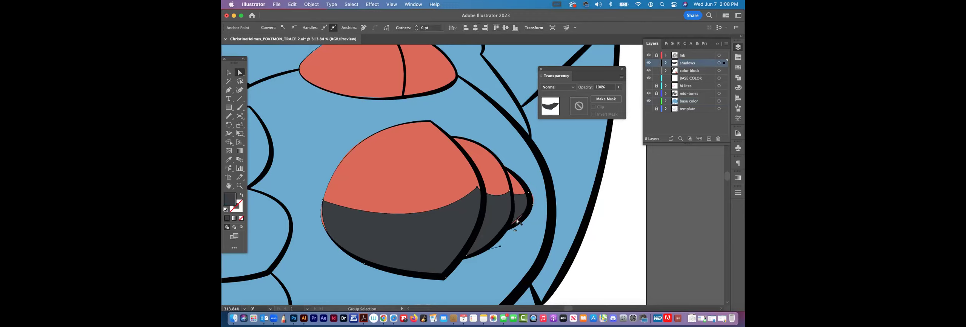
{"action": "left_click", "coordinate": [633, 224]}
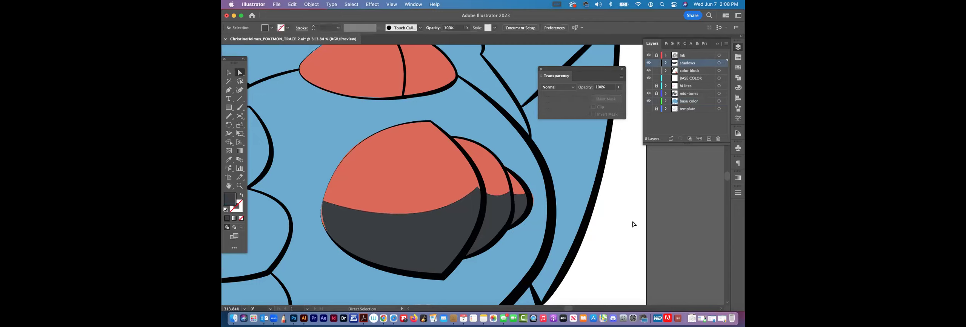
Step: Fill the orange spot's shadow shape with a light grey swatch from the Print swatch library
{"action": "left_click", "coordinate": [467, 226]}
{"action": "key", "text": "v"}
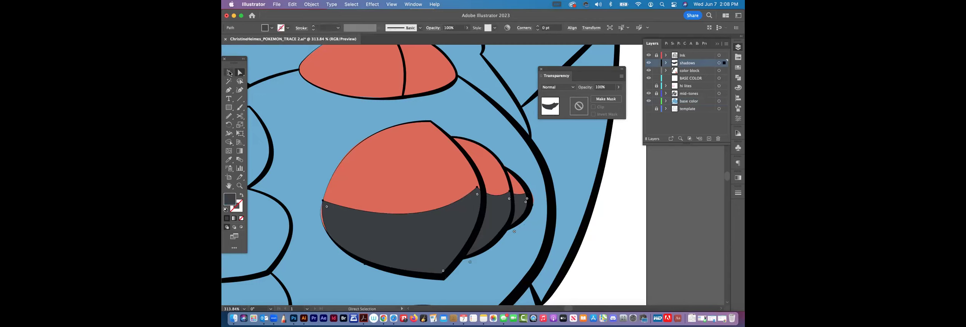
{"action": "left_click", "coordinate": [738, 68]}
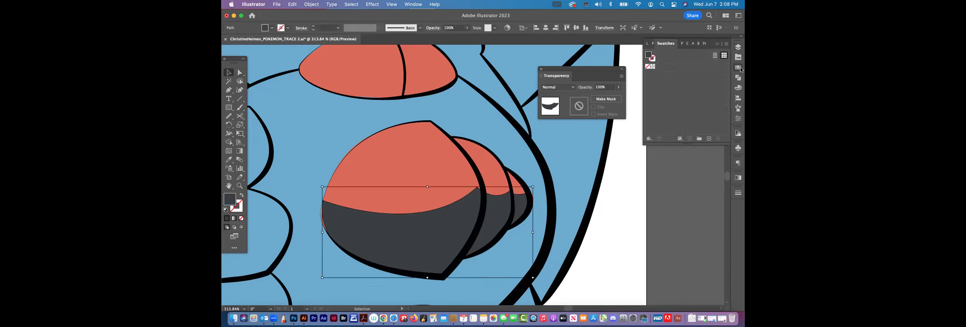
{"action": "left_click", "coordinate": [739, 59]}
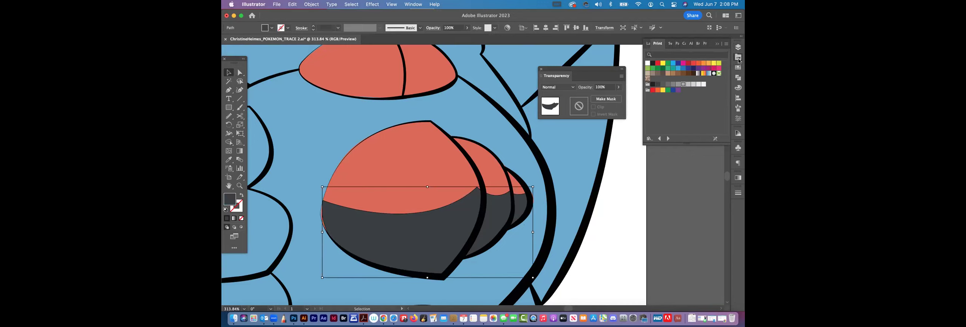
{"action": "left_click", "coordinate": [682, 86]}
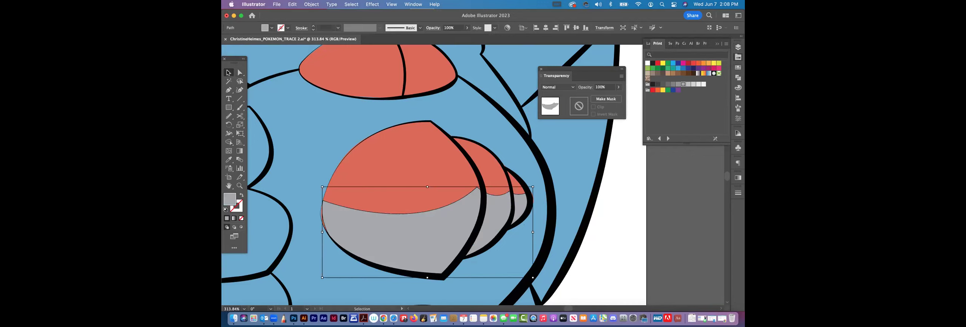
Step: Set the grey shadow shape's blending mode to Multiply and deselect it
{"action": "key", "text": "a"}
{"action": "key", "text": "super+minus"}
{"action": "key", "text": "super+minus"}
{"action": "key", "text": "super+minus"}
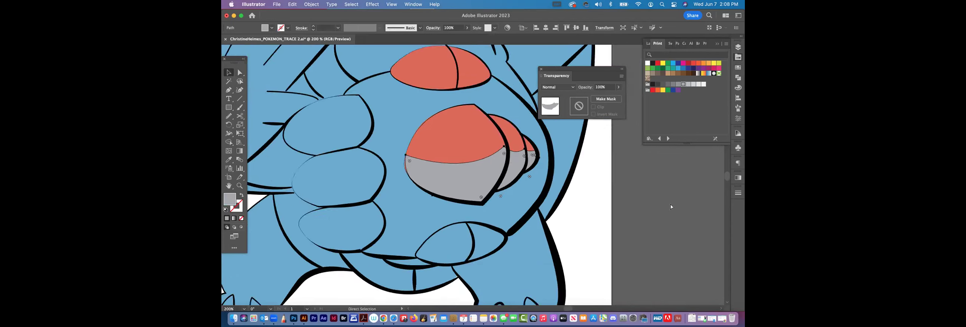
{"action": "key", "text": "v"}
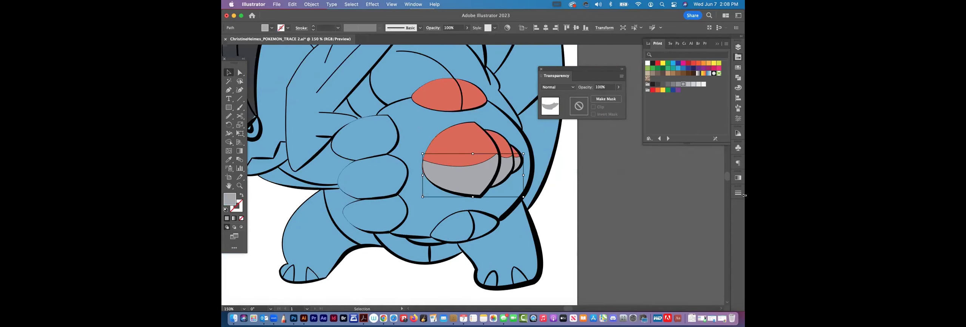
{"action": "left_click", "coordinate": [561, 88]}
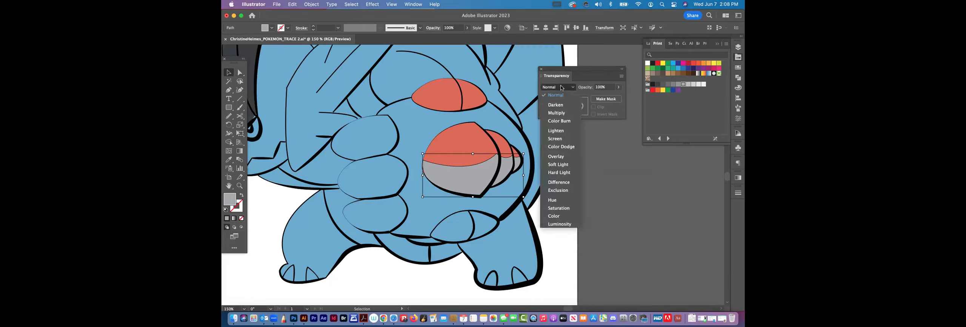
{"action": "left_click", "coordinate": [557, 115]}
{"action": "left_click", "coordinate": [642, 197]}
{"action": "key", "text": "super+minus"}
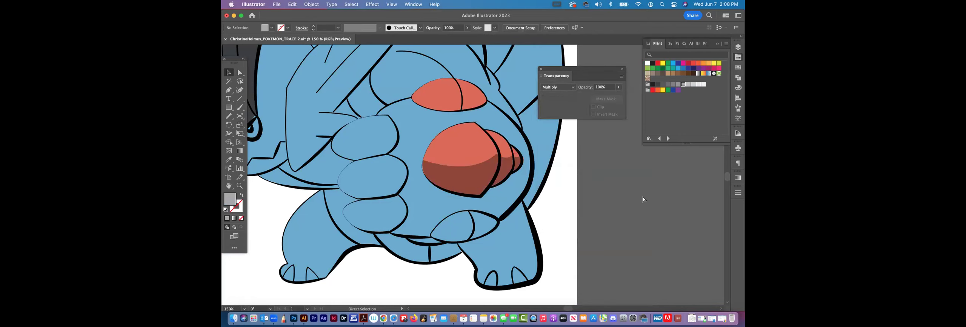
{"action": "key", "text": "super+minus"}
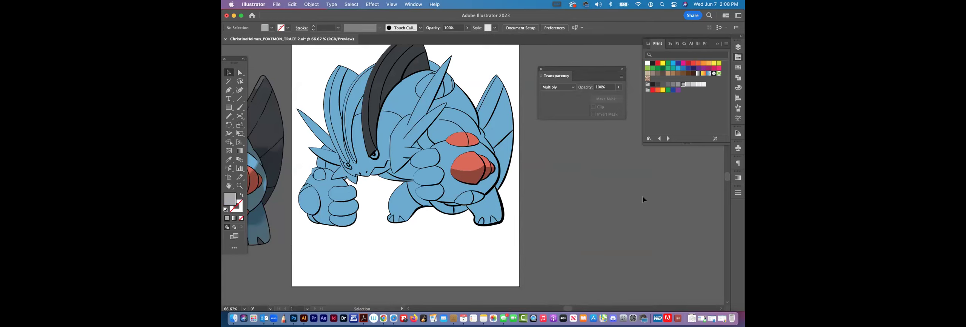
Step: Delete the shadow shape from the large orange spot
{"action": "scroll", "coordinate": [642, 196], "scroll_direction": "left", "scroll_amount": 5}
{"action": "scroll", "coordinate": [641, 196], "scroll_direction": "up", "scroll_amount": 2}
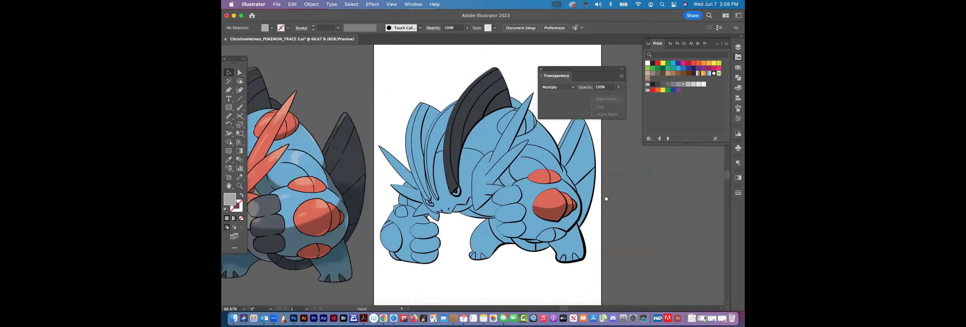
{"action": "left_click", "coordinate": [228, 90]}
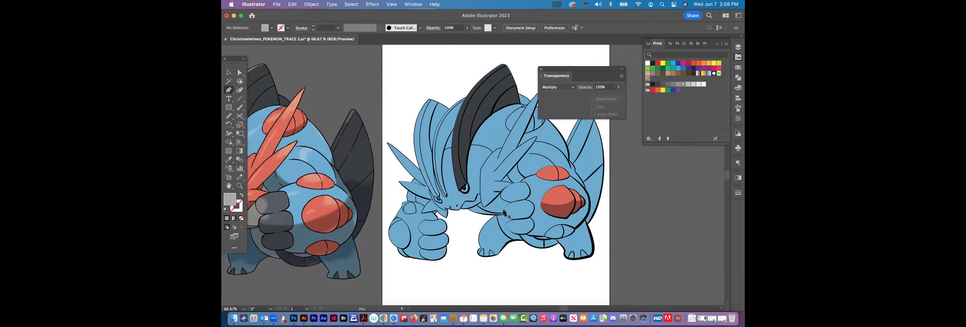
{"action": "left_click", "coordinate": [564, 210], "text": "super"}
{"action": "key", "text": "Delete"}
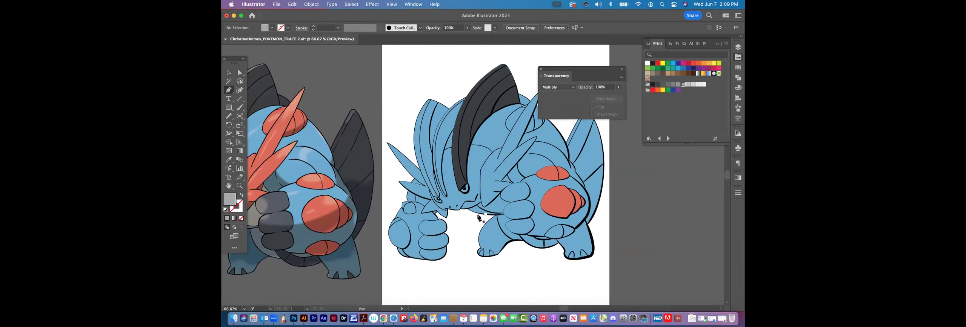
Step: Start a larger Pen-drawn shadow, tracing its upper edge from the raised fist's fingers across the large orange spot to the far bumps
{"action": "left_click", "coordinate": [504, 213]}
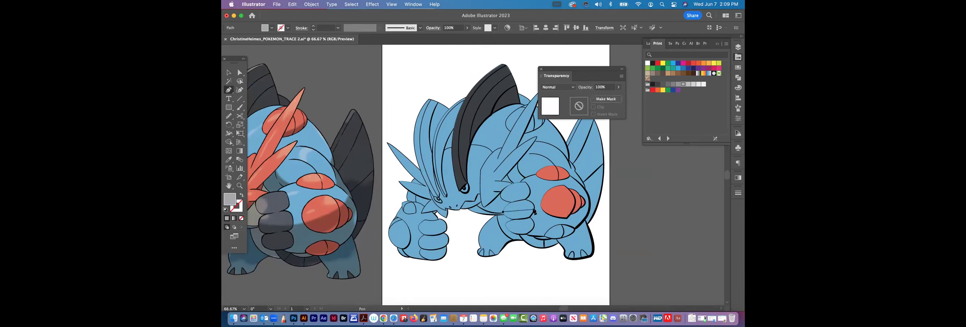
{"action": "left_click_drag", "start_coordinate": [533, 208], "coordinate": [541, 200]}
{"action": "key", "text": "super"}
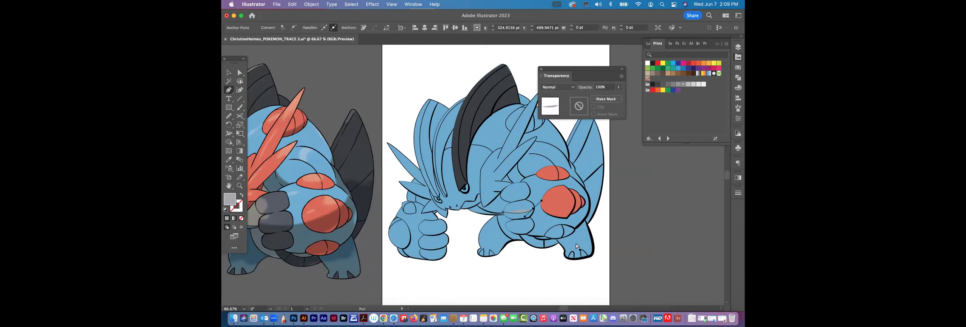
{"action": "left_click", "coordinate": [639, 238], "text": "super"}
{"action": "left_click", "coordinate": [532, 209]}
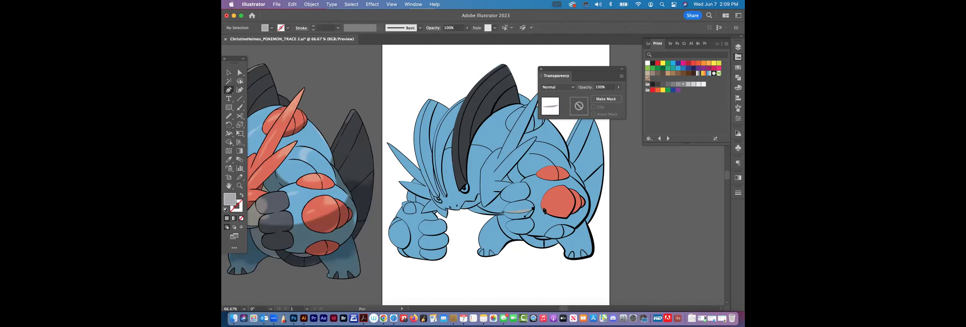
{"action": "left_click", "coordinate": [540, 207]}
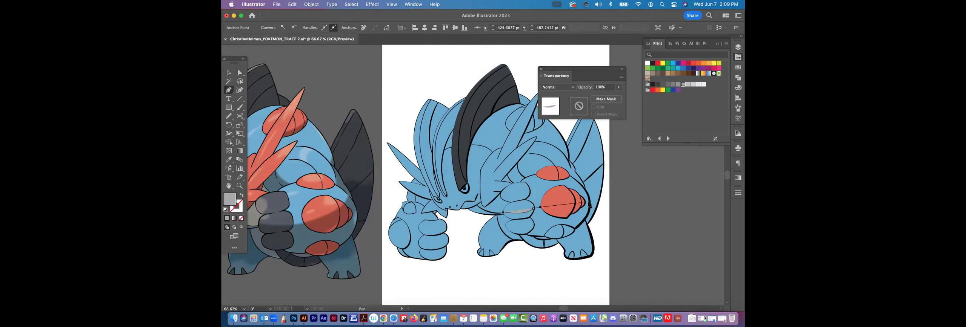
{"action": "left_click_drag", "start_coordinate": [584, 201], "coordinate": [611, 180]}
{"action": "left_click", "coordinate": [626, 222], "text": "super"}
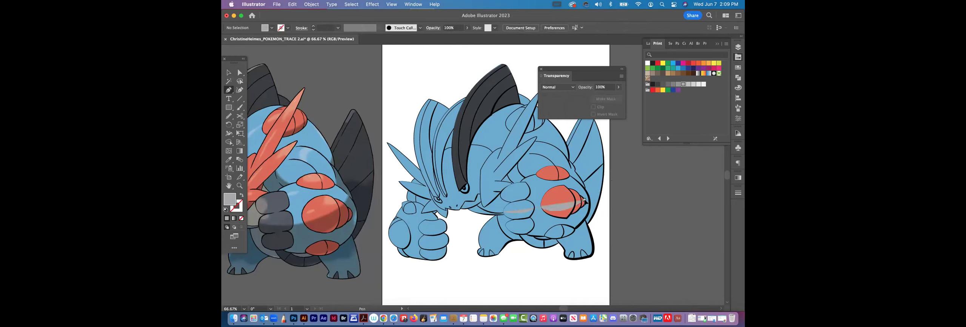
Step: Continue the shadow path down the fist's outer edge and along its underside back to the fingers, and close the shape
{"action": "left_click", "coordinate": [585, 201]}
{"action": "left_click", "coordinate": [588, 195]}
{"action": "left_click_drag", "start_coordinate": [589, 210], "coordinate": [586, 215]}
{"action": "left_click", "coordinate": [576, 228]}
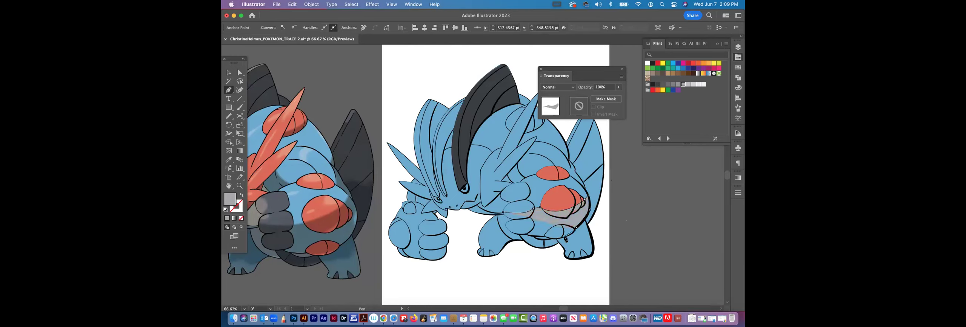
{"action": "left_click", "coordinate": [565, 238]}
{"action": "left_click", "coordinate": [546, 236]}
{"action": "left_click", "coordinate": [524, 235]}
{"action": "left_click", "coordinate": [507, 230]}
{"action": "left_click", "coordinate": [505, 224]}
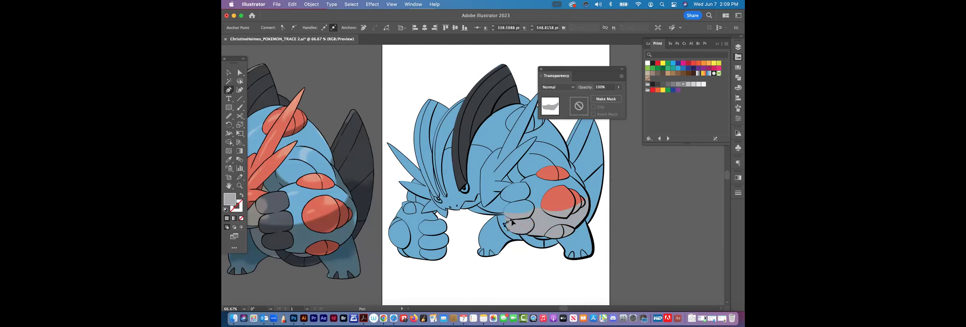
{"action": "left_click", "coordinate": [504, 214]}
{"action": "left_click", "coordinate": [504, 213]}
Step: Set the fist shadow's blending mode to Multiply and deselect it
{"action": "key", "text": "v"}
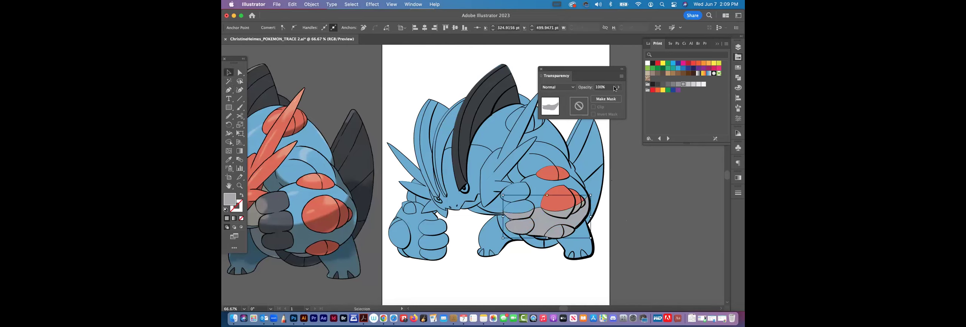
{"action": "left_click", "coordinate": [562, 88]}
{"action": "left_click", "coordinate": [565, 113]}
{"action": "left_click", "coordinate": [666, 226]}
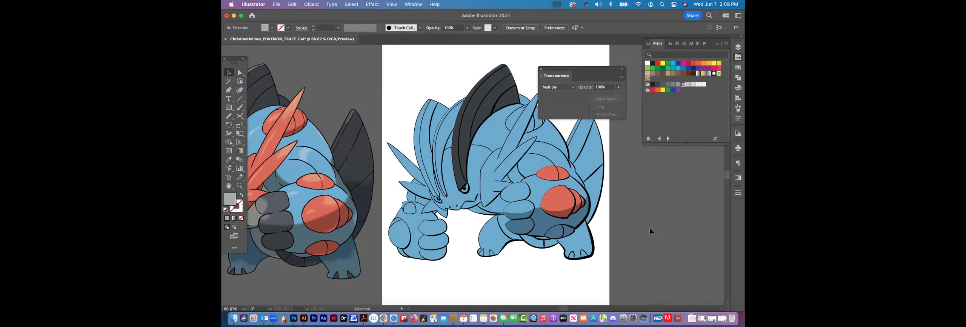
{"action": "left_click_drag", "start_coordinate": [637, 197], "coordinate": [682, 208]}
{"action": "left_click_drag", "start_coordinate": [632, 220], "coordinate": [662, 209]}
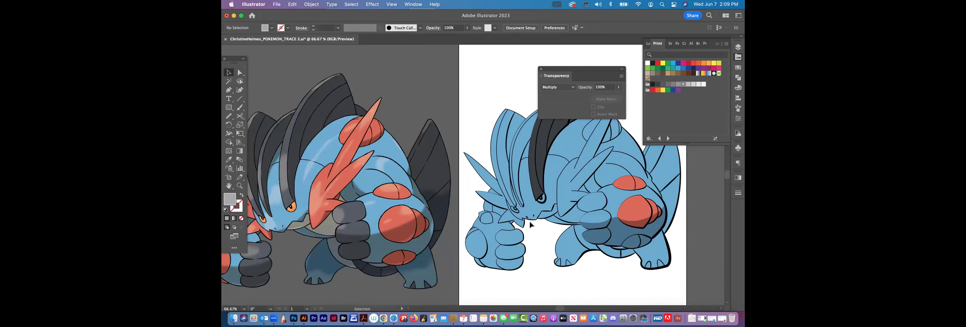
{"action": "left_click_drag", "start_coordinate": [463, 217], "coordinate": [264, 184]}
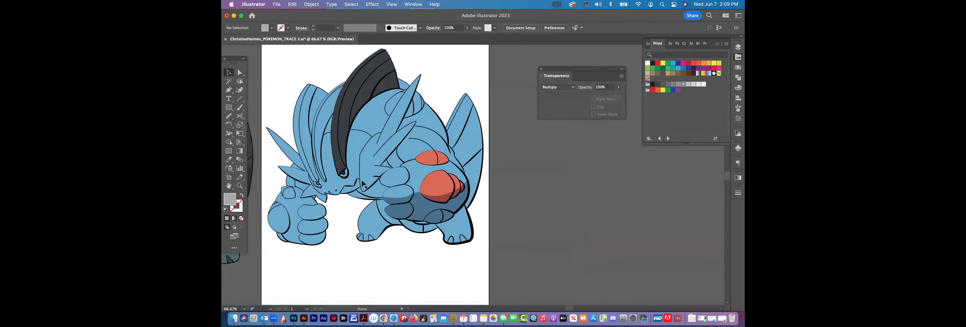
{"action": "left_click_drag", "start_coordinate": [314, 132], "coordinate": [404, 153]}
{"action": "left_click", "coordinate": [228, 91]}
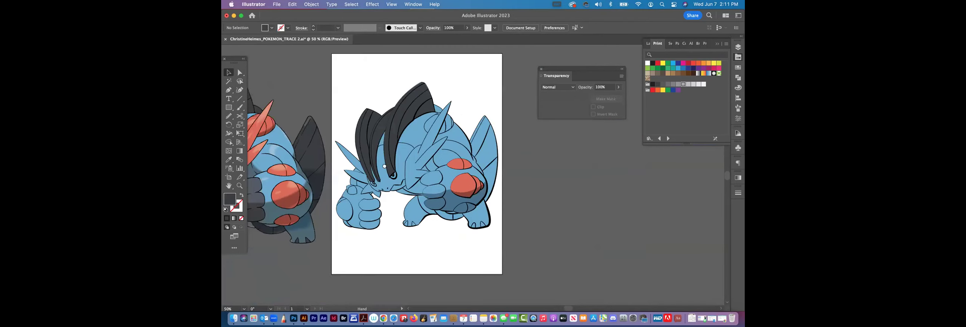
{"action": "left_click_drag", "start_coordinate": [384, 166], "coordinate": [367, 177]}
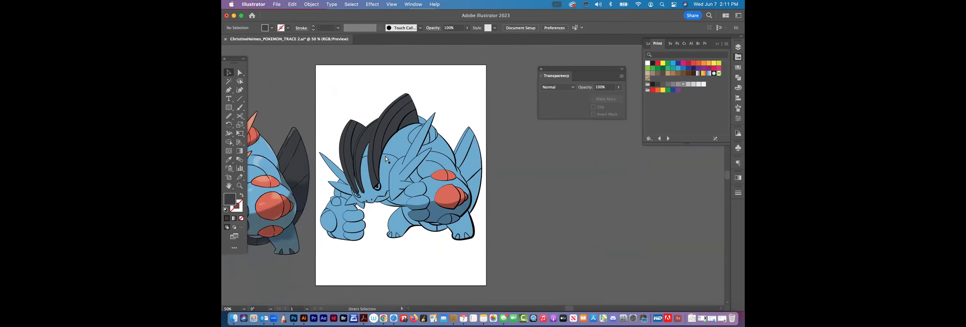
Step: Save the document, then add a layer named "highlights" above the shadows layer, with the layers below it locked
{"action": "key", "text": "super+s"}
{"action": "left_click", "coordinate": [737, 48]}
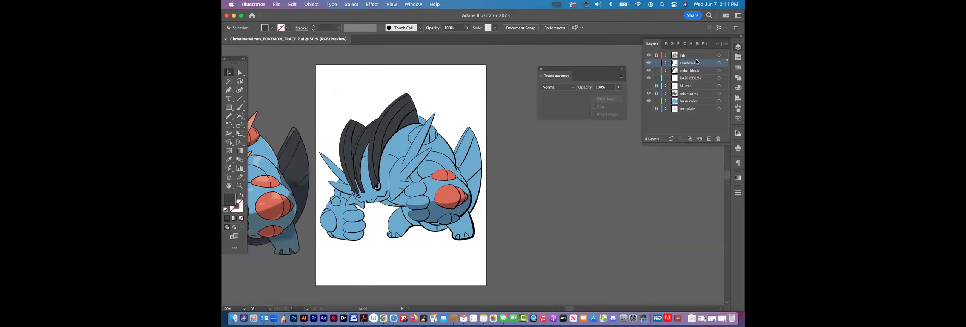
{"action": "left_click", "coordinate": [708, 138]}
{"action": "double_click", "coordinate": [707, 63]}
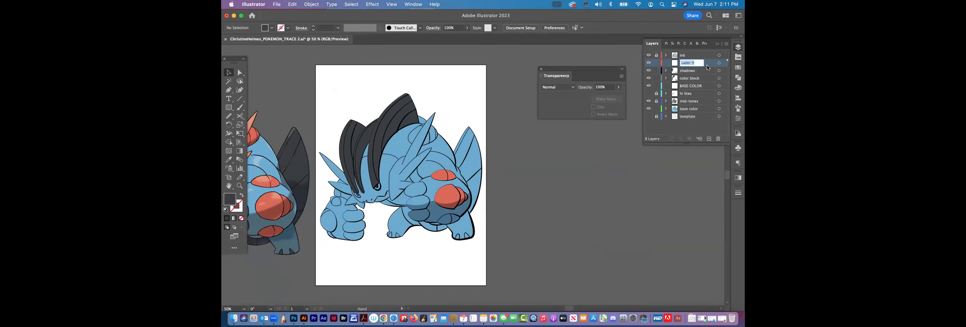
{"action": "type", "text": "H"}
{"action": "key", "text": "Return"}
{"action": "left_click", "coordinate": [656, 117]}
Step: Draw a tall, narrow rectangle beside the artboard, about as tall as the artboard, and move the Transparency settings clear of it
{"action": "left_click_drag", "start_coordinate": [393, 148], "coordinate": [395, 145]}
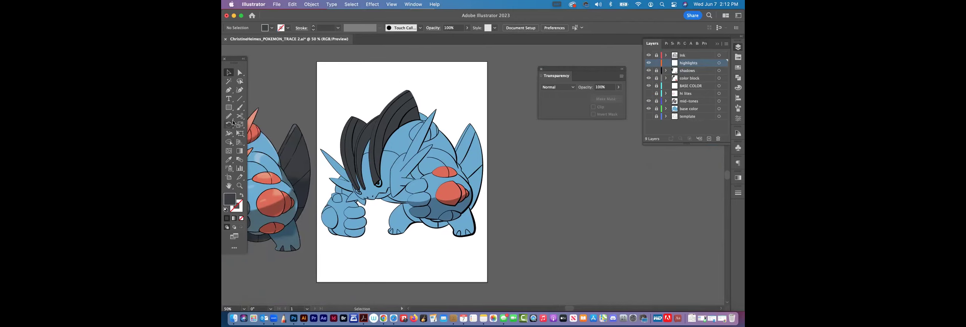
{"action": "left_click", "coordinate": [229, 108]}
{"action": "left_click_drag", "start_coordinate": [499, 62], "coordinate": [559, 281]}
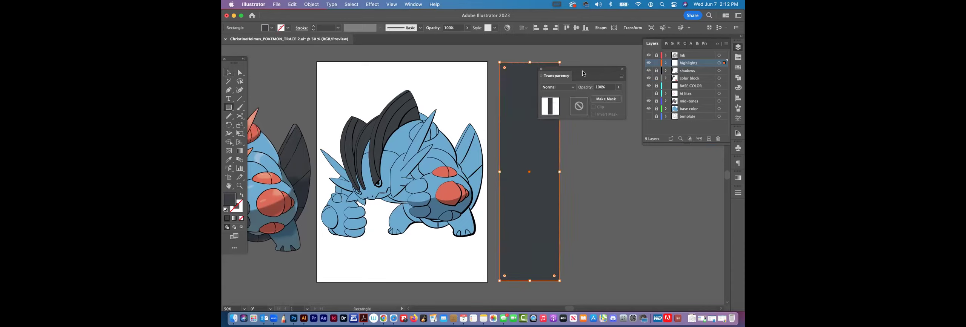
{"action": "left_click_drag", "start_coordinate": [557, 68], "coordinate": [663, 230]}
{"action": "left_click", "coordinate": [228, 73]}
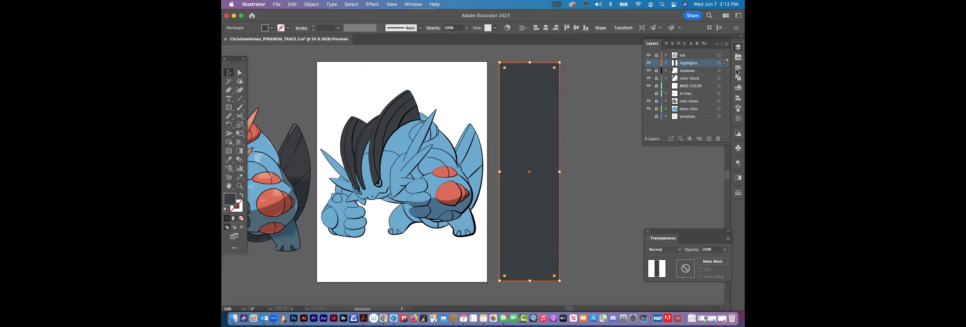
Step: Fill the rectangle with the white-to-black gradient swatch and run the gradient vertically from its upper to its lower edge
{"action": "left_click", "coordinate": [738, 68]}
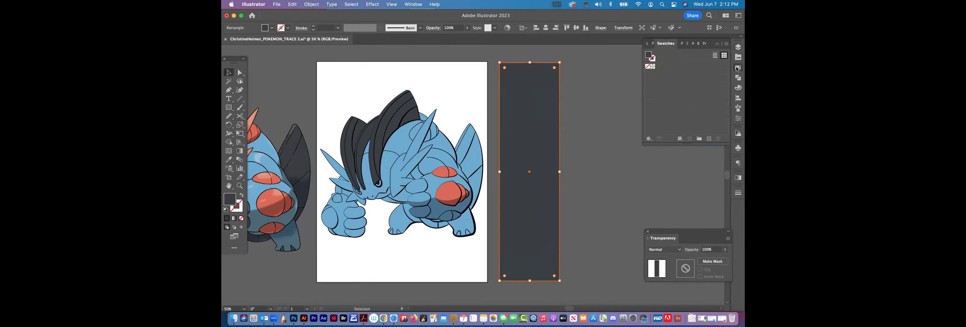
{"action": "left_click", "coordinate": [738, 57]}
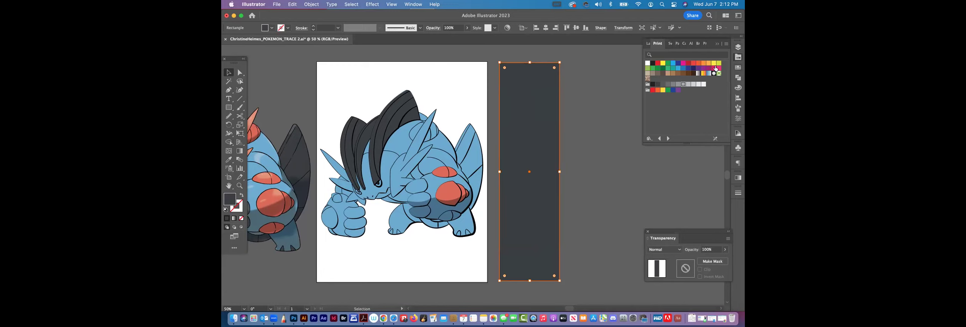
{"action": "left_click", "coordinate": [698, 74]}
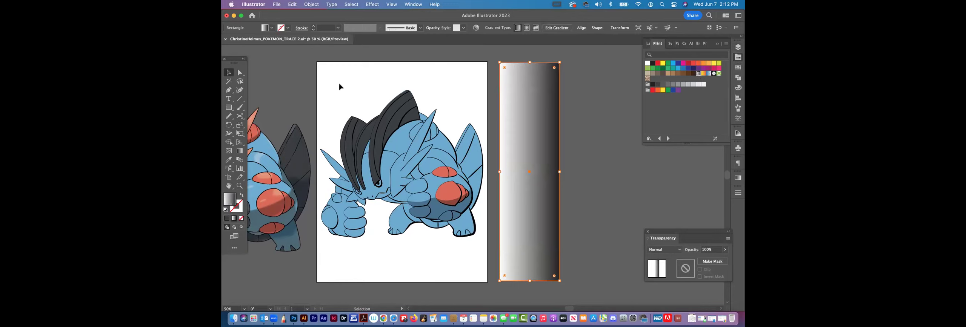
{"action": "left_click", "coordinate": [239, 152]}
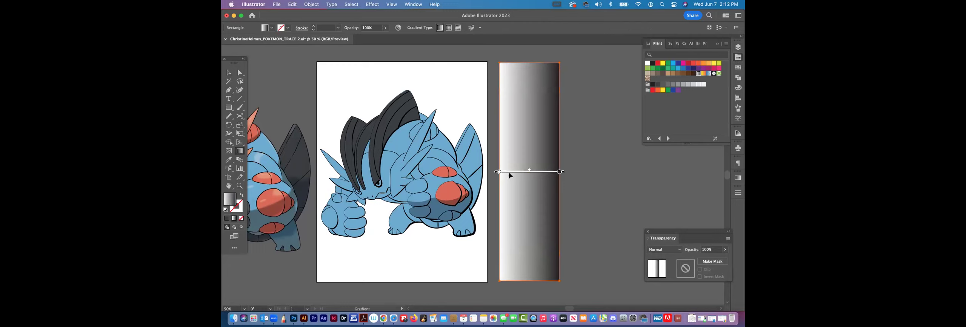
{"action": "left_click_drag", "start_coordinate": [532, 56], "coordinate": [530, 284]}
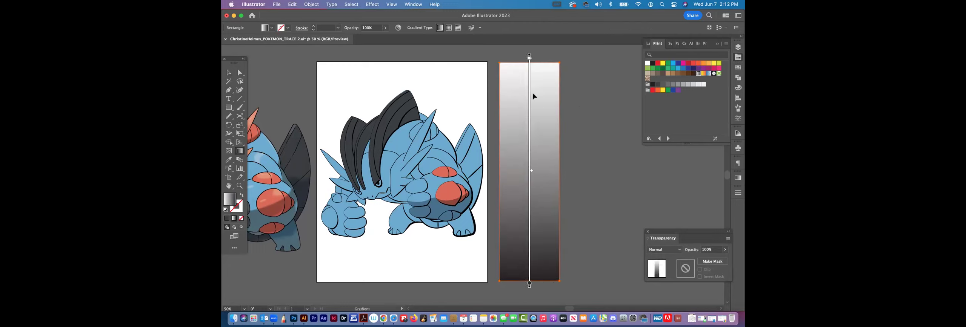
Step: Try 60% yellow on the gradient's upper color stop and reset the stop to white
{"action": "double_click", "coordinate": [529, 59]}
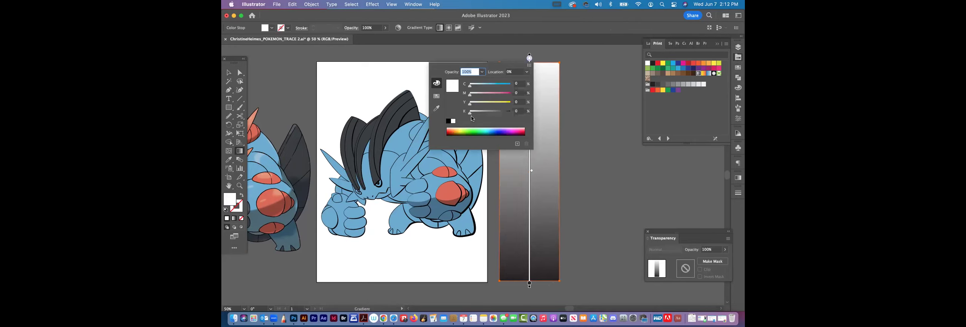
{"action": "left_click", "coordinate": [436, 96]}
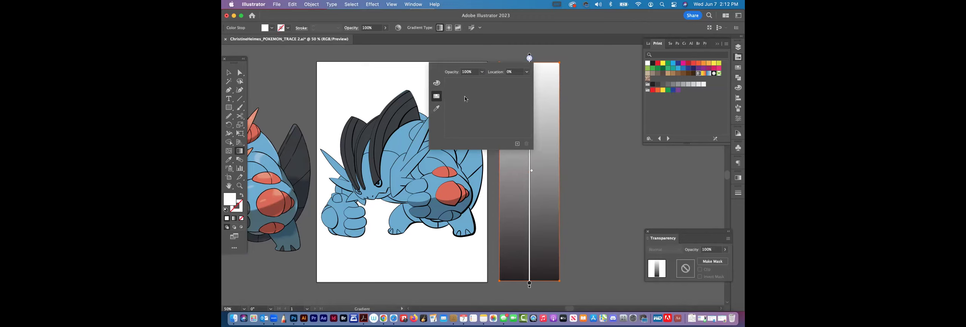
{"action": "left_click", "coordinate": [436, 83]}
{"action": "left_click_drag", "start_coordinate": [475, 105], "coordinate": [493, 105]}
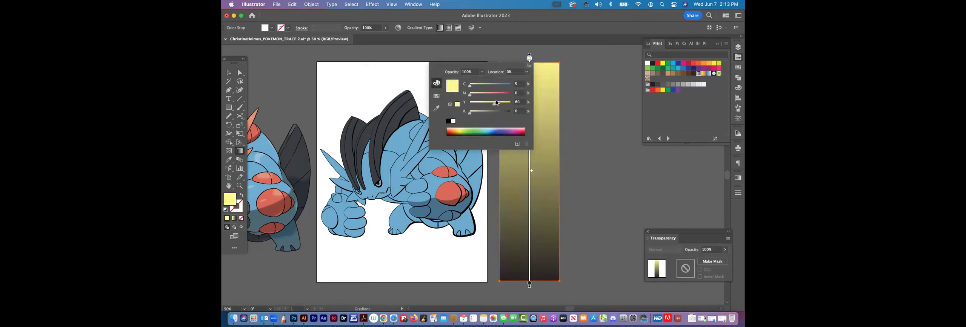
{"action": "left_click", "coordinate": [469, 104]}
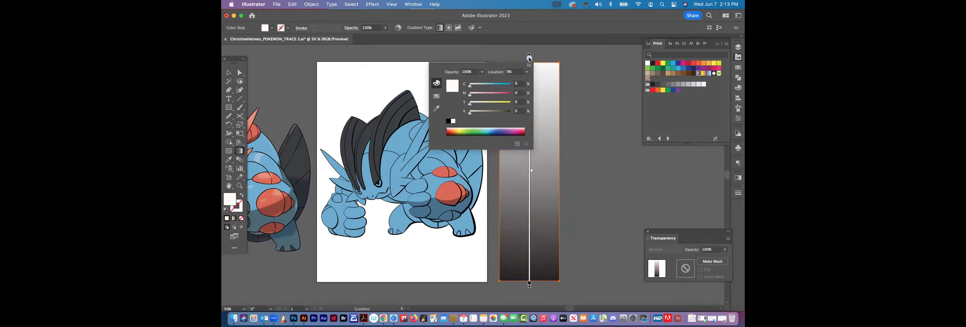
{"action": "left_click", "coordinate": [529, 59]}
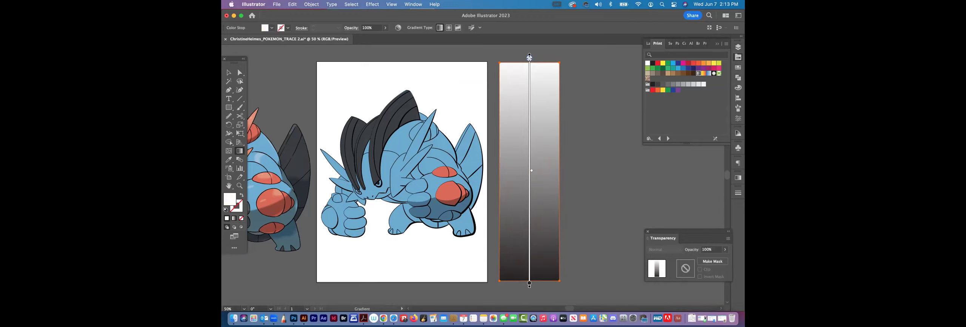
Step: Move the gradient's white stop to about the middle of the rectangle and recolor the black end stop white
{"action": "left_click_drag", "start_coordinate": [529, 57], "coordinate": [529, 164]}
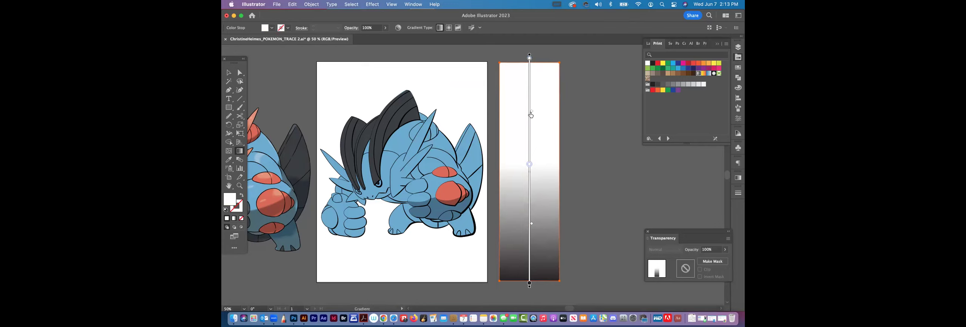
{"action": "scroll", "coordinate": [564, 162], "scroll_direction": "down", "scroll_amount": 3}
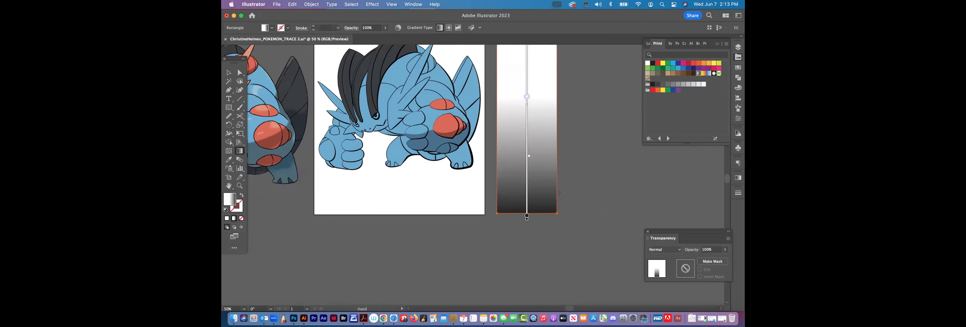
{"action": "double_click", "coordinate": [527, 216]}
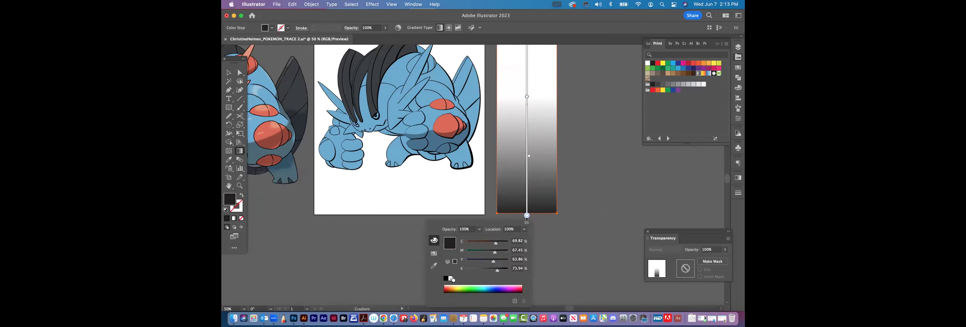
{"action": "left_click", "coordinate": [451, 278]}
{"action": "left_click_drag", "start_coordinate": [596, 120], "coordinate": [592, 159]}
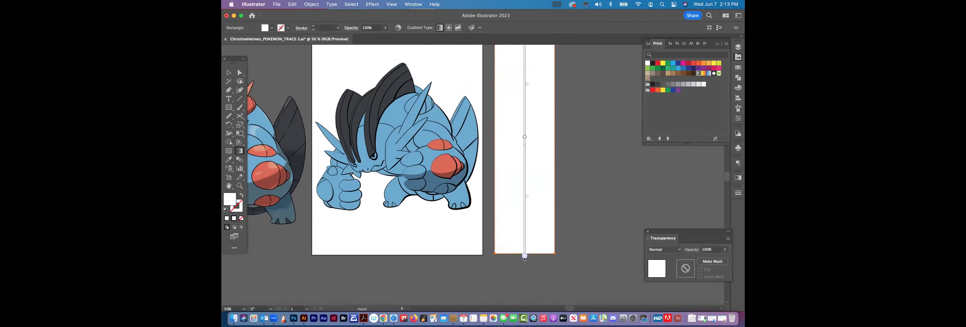
{"action": "left_click_drag", "start_coordinate": [577, 115], "coordinate": [573, 147]}
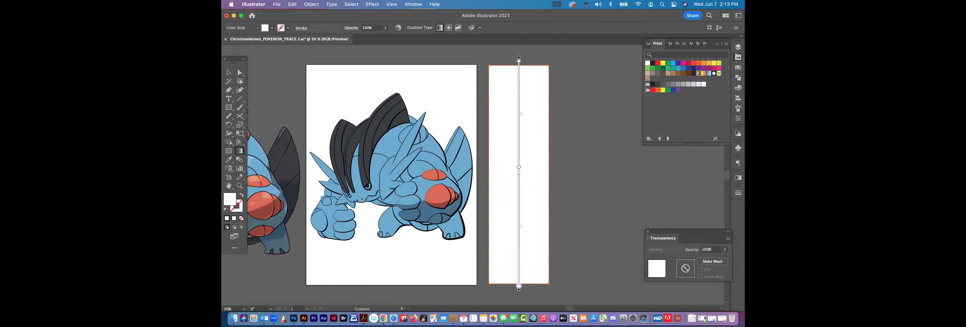
Step: Add a gradient stop near the rectangle's upper end and place the lower stop at about 93% with 0% opacity
{"action": "left_click_drag", "start_coordinate": [518, 71], "coordinate": [519, 89]}
{"action": "left_click_drag", "start_coordinate": [518, 286], "coordinate": [519, 272]}
{"action": "double_click", "coordinate": [519, 271]}
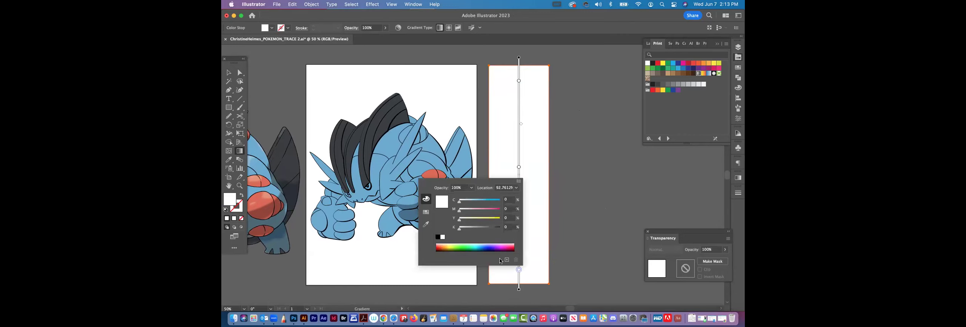
{"action": "left_click", "coordinate": [470, 188]}
{"action": "left_click", "coordinate": [478, 197]}
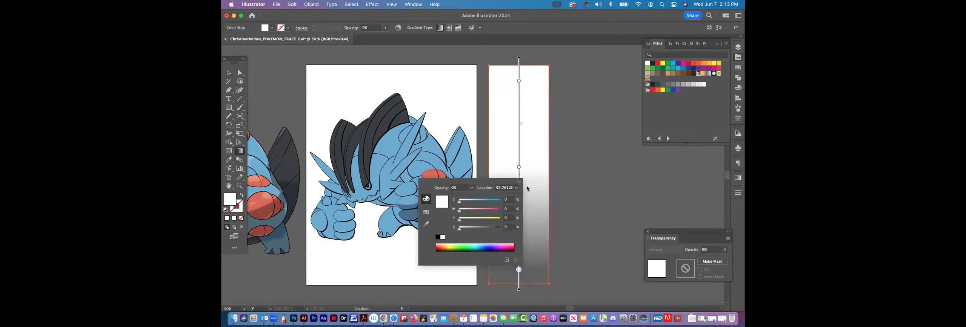
Step: Set the opacity of the gradient's upper stop to 0% and deselect the rectangle
{"action": "double_click", "coordinate": [519, 81]}
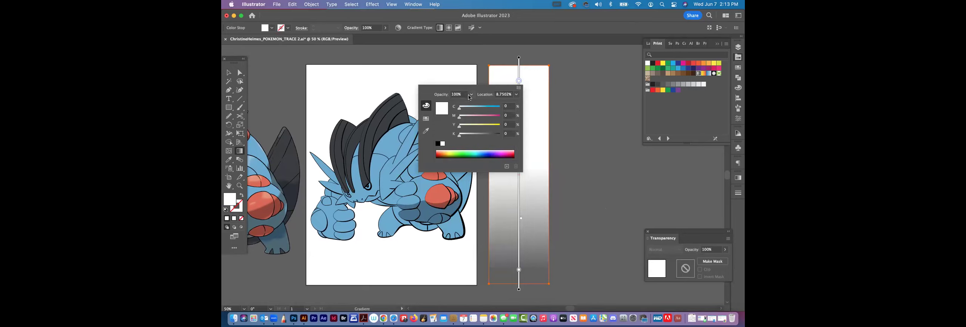
{"action": "left_click", "coordinate": [470, 95]}
{"action": "left_click", "coordinate": [476, 102]}
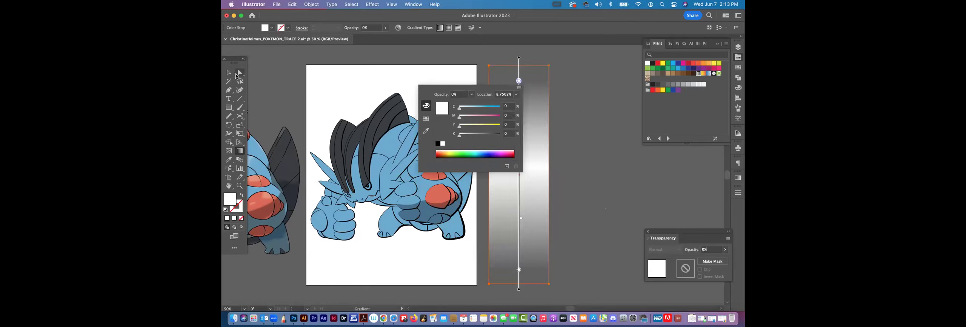
{"action": "left_click", "coordinate": [264, 64]}
{"action": "key", "text": "v"}
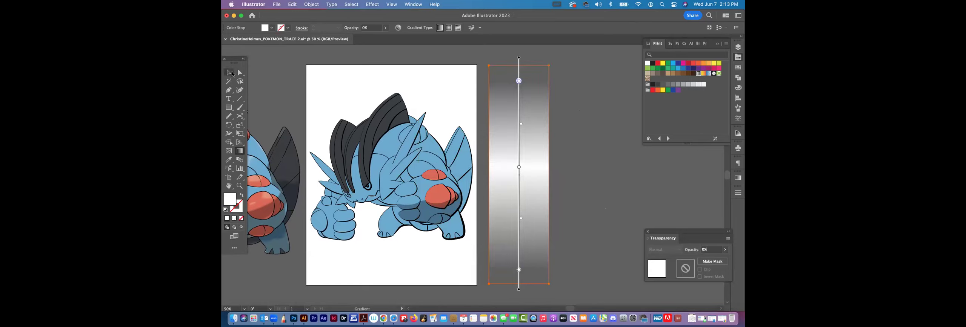
{"action": "left_click", "coordinate": [300, 62]}
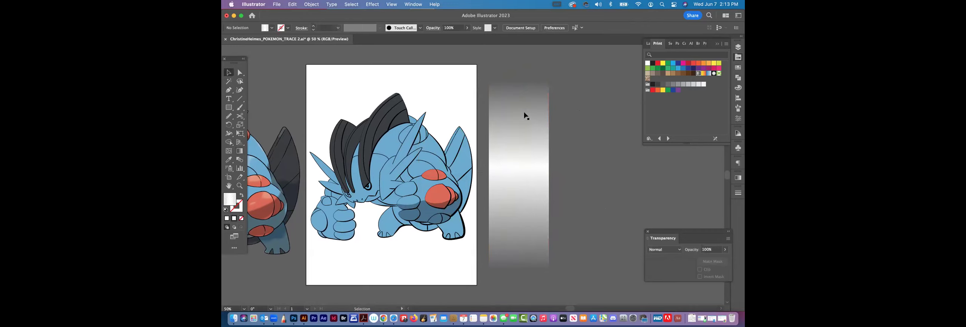
Step: Start a Pen-drawn highlight on the large head fin, tracing its outer edge from the eye up to the fin's tip
{"action": "key", "text": "z"}
{"action": "left_click_drag", "start_coordinate": [365, 117], "coordinate": [364, 117]}
{"action": "left_click", "coordinate": [229, 90]}
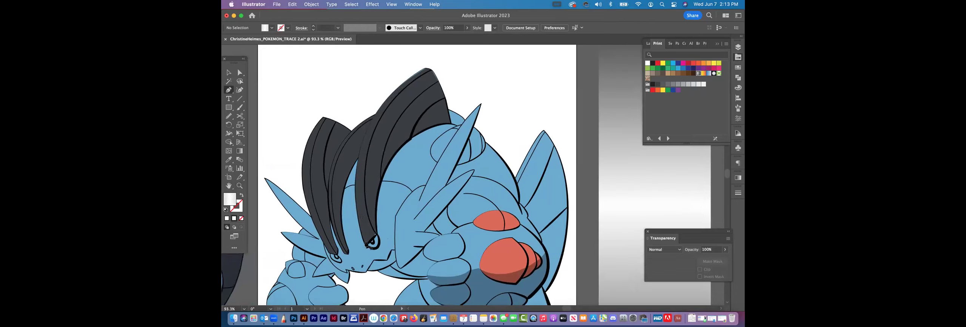
{"action": "left_click", "coordinate": [364, 246]}
{"action": "left_click_drag", "start_coordinate": [363, 143], "coordinate": [379, 96]}
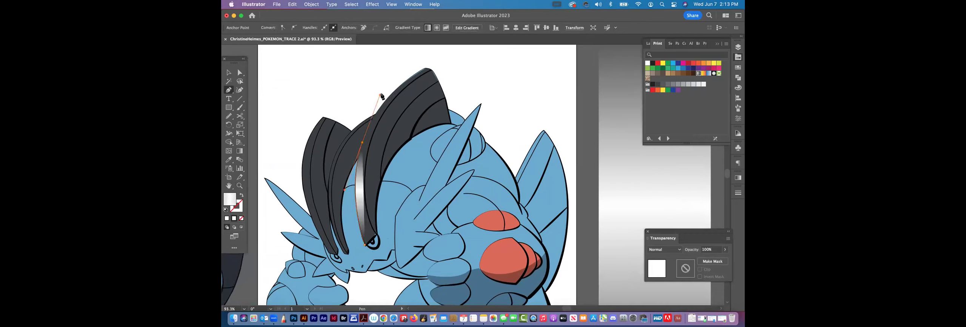
{"action": "left_click_drag", "start_coordinate": [425, 69], "coordinate": [433, 68]}
{"action": "left_click", "coordinate": [463, 83], "text": "super"}
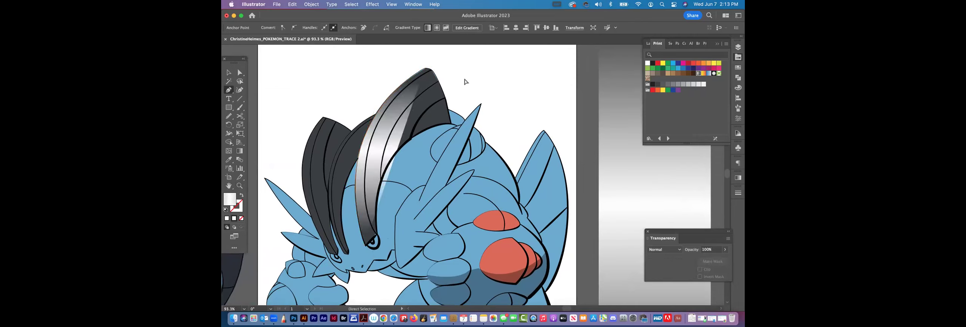
Step: Continue the highlight path from the fin's tip down its inner line to the eye and close the narrow shape
{"action": "left_click", "coordinate": [429, 72], "text": "super"}
{"action": "left_click", "coordinate": [402, 90]}
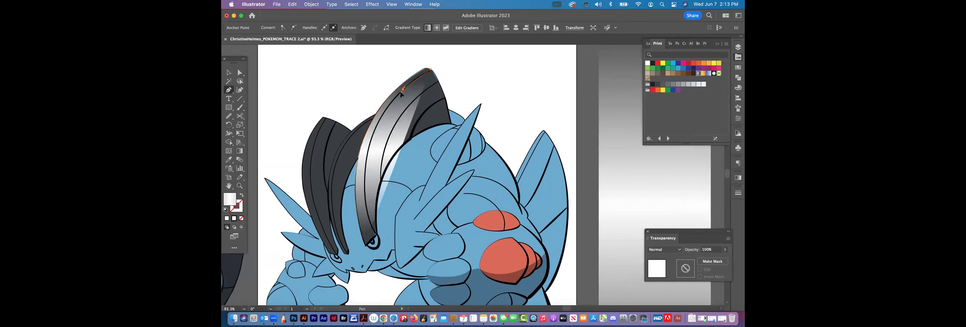
{"action": "left_click", "coordinate": [373, 133]}
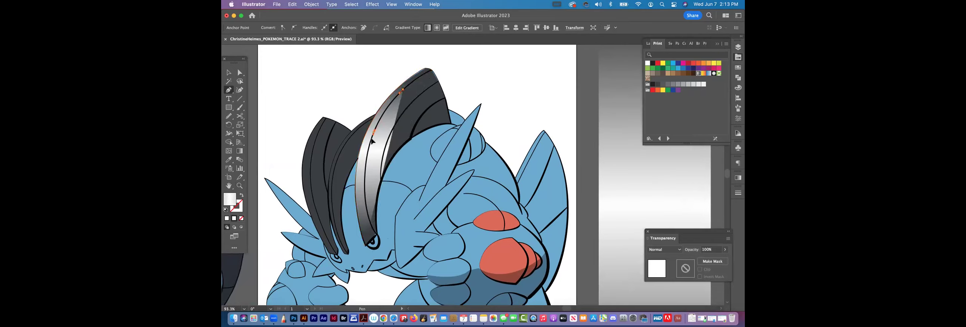
{"action": "left_click", "coordinate": [364, 154]}
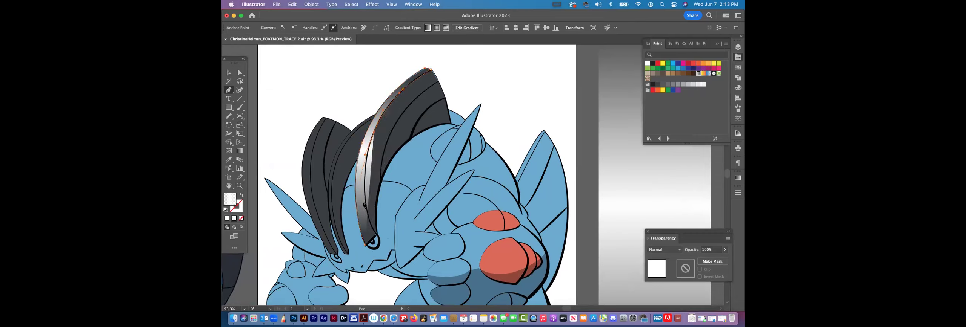
{"action": "left_click_drag", "start_coordinate": [365, 202], "coordinate": [367, 217]}
{"action": "left_click", "coordinate": [376, 237]}
{"action": "left_click", "coordinate": [365, 246]}
Step: Angle the fin highlight's gradient diagonally so it runs from the fin's tip down towards the eyes
{"action": "key", "text": "v"}
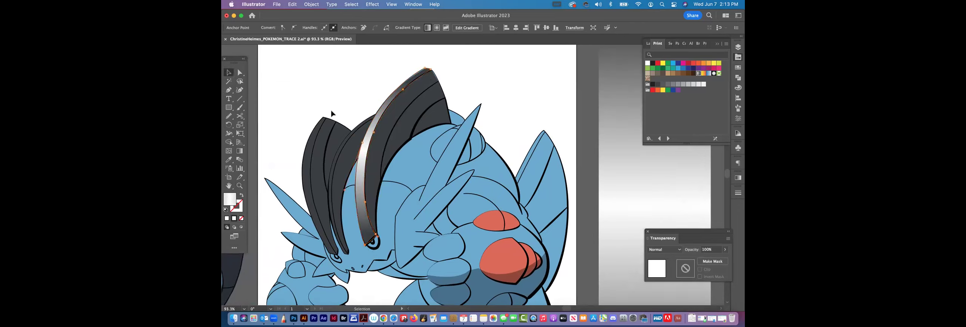
{"action": "left_click", "coordinate": [239, 151]}
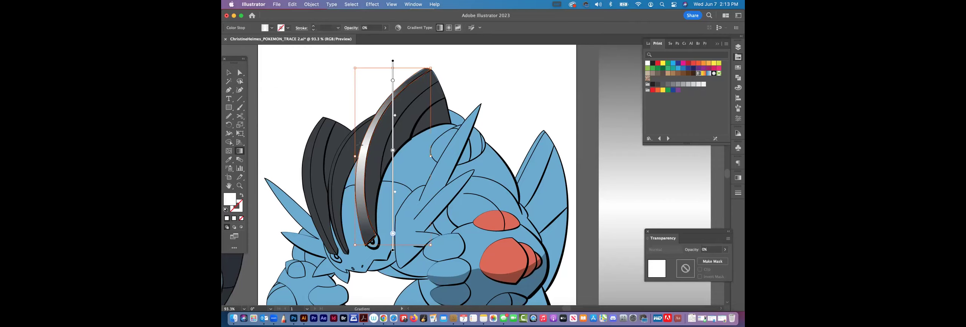
{"action": "mouse_move", "coordinate": [388, 56]}
{"action": "left_mouse_down"}
{"action": "mouse_move", "coordinate": [431, 57]}
{"action": "mouse_move", "coordinate": [380, 86]}
{"action": "mouse_move", "coordinate": [322, 242]}
{"action": "left_mouse_up"}
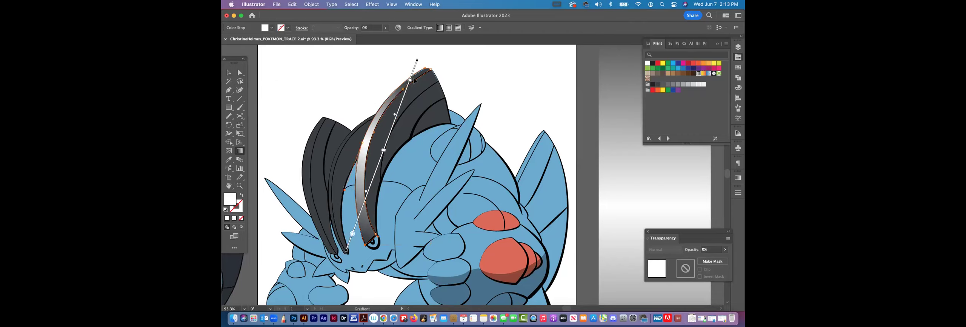
Step: Fine-tune the positions of the fin highlight gradient's two transparent end stops and deselect the shape
{"action": "left_click_drag", "start_coordinate": [410, 80], "coordinate": [410, 78]}
{"action": "mouse_move", "coordinate": [352, 234]}
{"action": "left_mouse_down"}
{"action": "mouse_move", "coordinate": [358, 218]}
{"action": "mouse_move", "coordinate": [355, 229]}
{"action": "left_mouse_up"}
{"action": "left_click", "coordinate": [229, 73]}
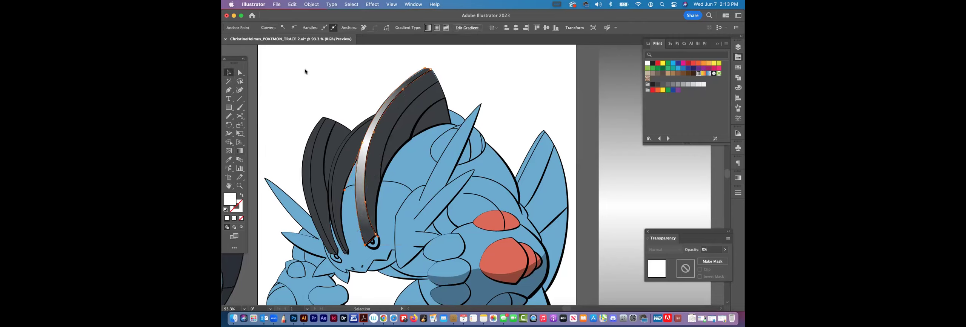
{"action": "left_click", "coordinate": [305, 68]}
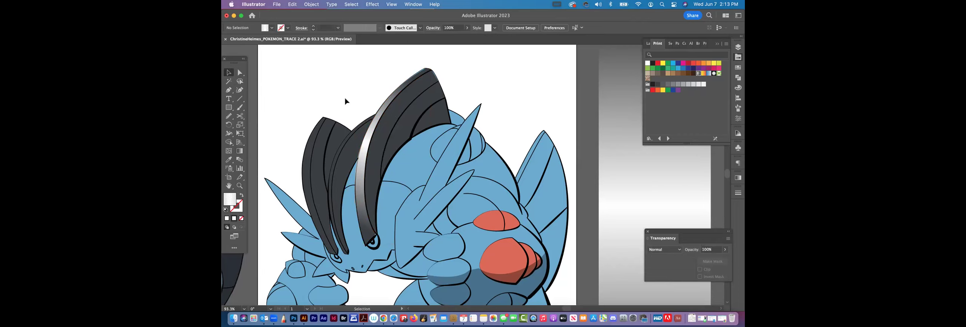
Step: Select the large fin's highlight and check which layer it sits on
{"action": "left_click", "coordinate": [369, 140]}
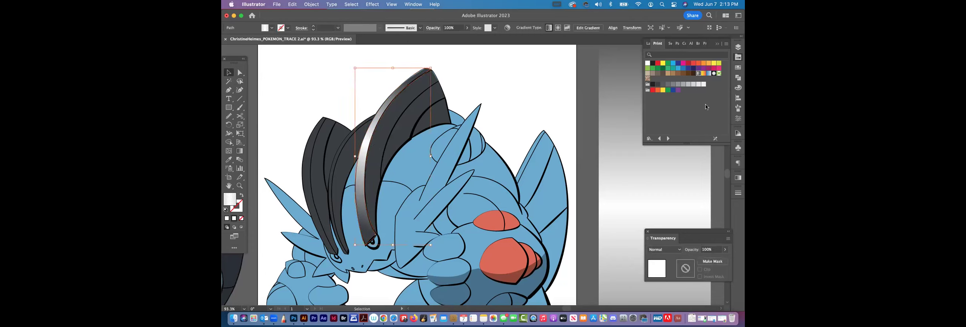
{"action": "left_click", "coordinate": [738, 47]}
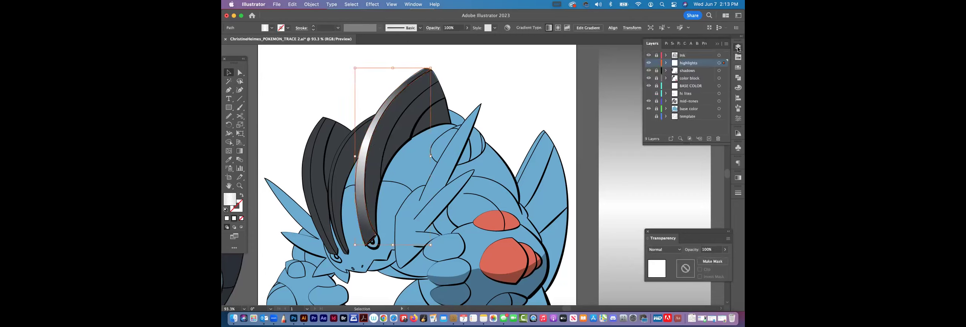
{"action": "left_click", "coordinate": [738, 48]}
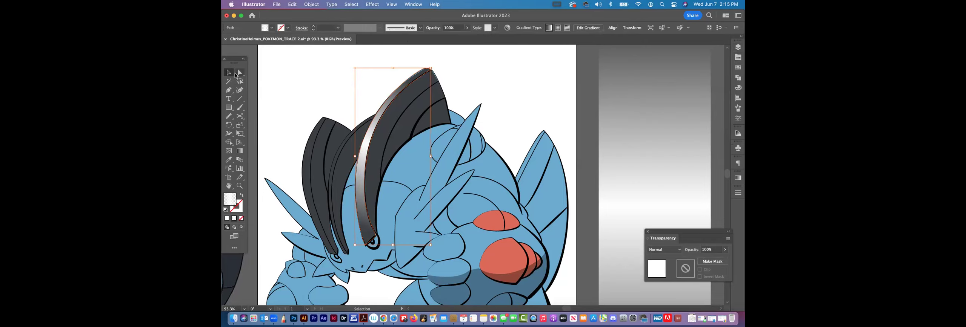
{"action": "left_click", "coordinate": [229, 73]}
{"action": "left_click_drag", "start_coordinate": [365, 142], "coordinate": [366, 142]}
{"action": "key", "text": "super+z"}
Step: Set the opacity of the fin highlight gradient's middle white stop to 40% and deselect the shape
{"action": "double_click", "coordinate": [240, 150]}
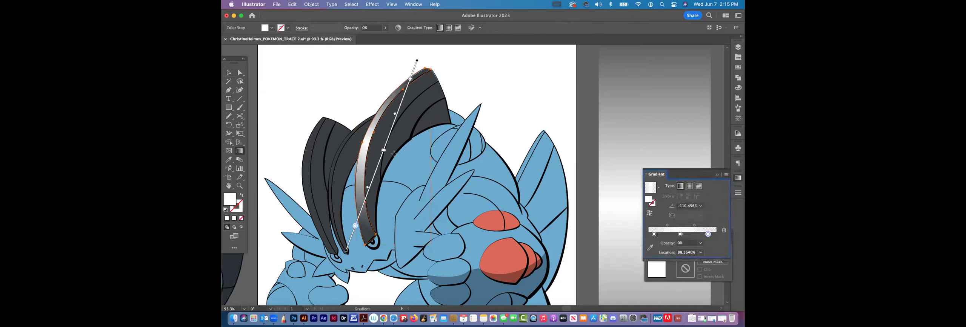
{"action": "double_click", "coordinate": [384, 151]}
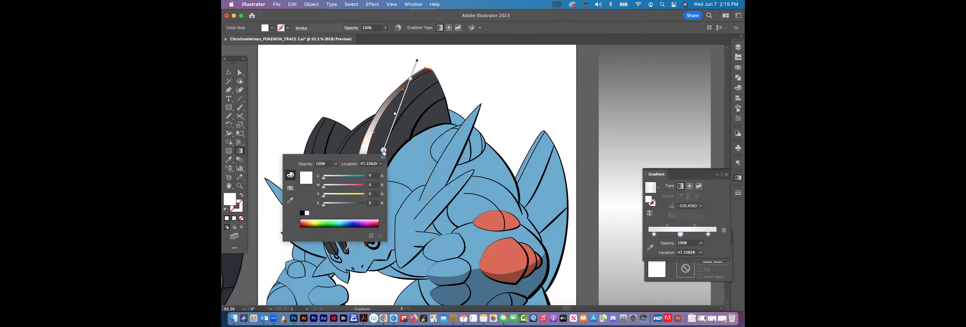
{"action": "left_click", "coordinate": [335, 164]}
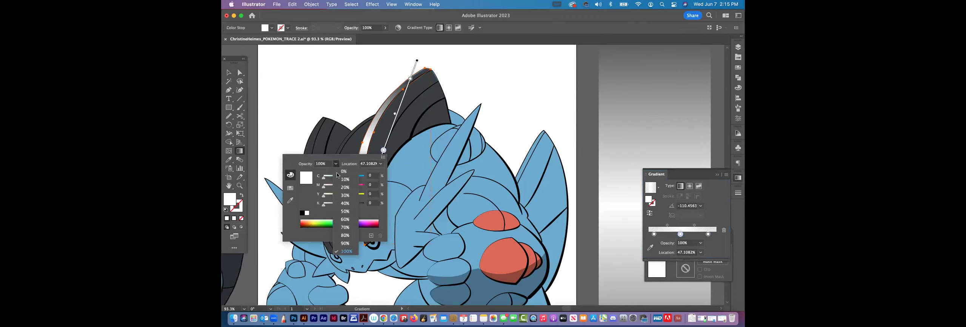
{"action": "left_click", "coordinate": [345, 204]}
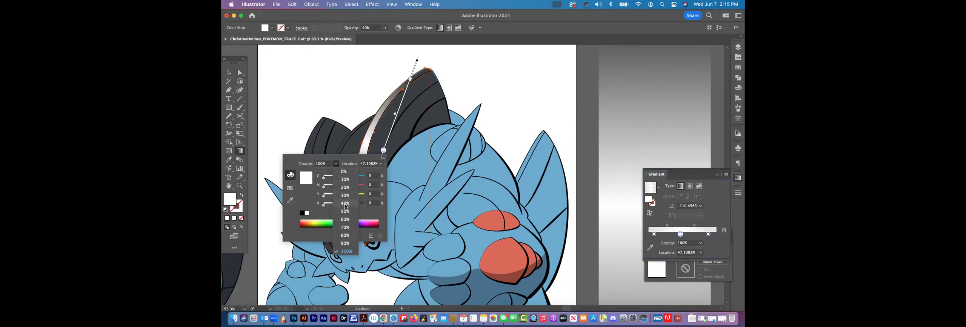
{"action": "left_click", "coordinate": [229, 73]}
{"action": "left_click", "coordinate": [229, 74]}
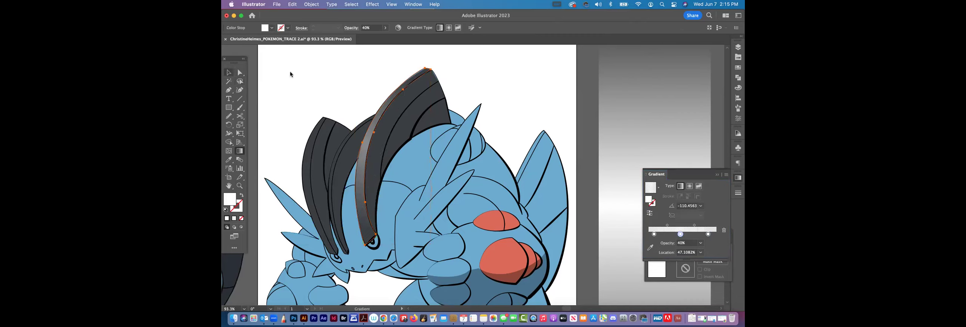
{"action": "left_click", "coordinate": [290, 74]}
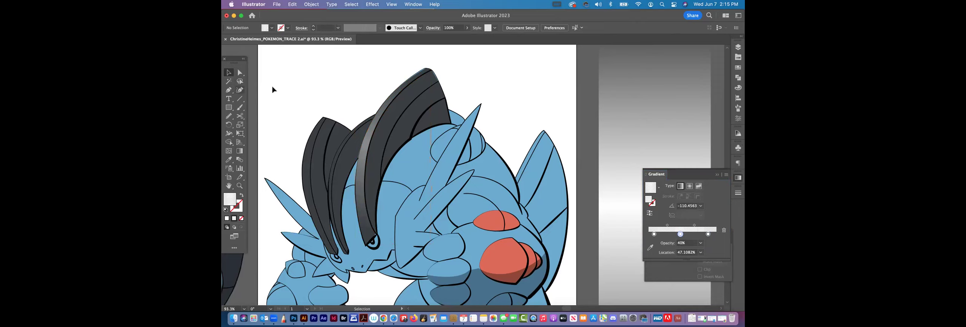
Step: Draw a narrow closed Pen shape along the shaded edge of the tall cheek spike, from its tip to its base
{"action": "left_click", "coordinate": [228, 90]}
{"action": "left_click", "coordinate": [481, 103]}
{"action": "left_click", "coordinate": [445, 186]}
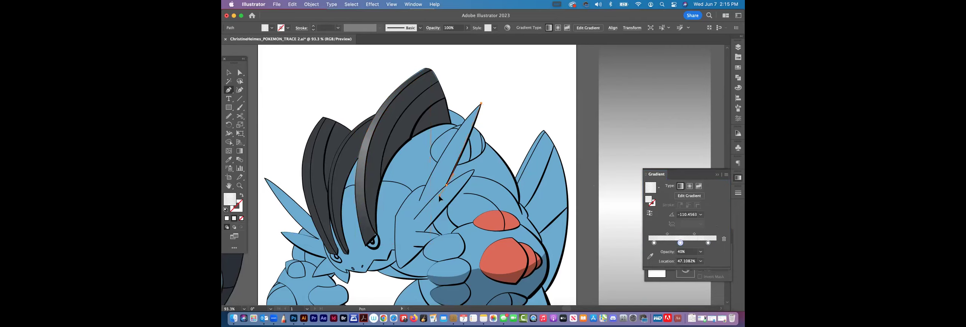
{"action": "left_click", "coordinate": [439, 196]}
{"action": "left_click", "coordinate": [434, 195]}
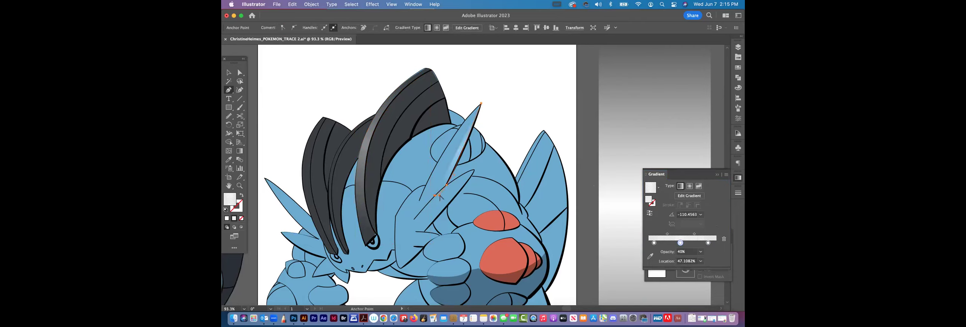
{"action": "left_click_drag", "start_coordinate": [439, 195], "coordinate": [440, 191]}
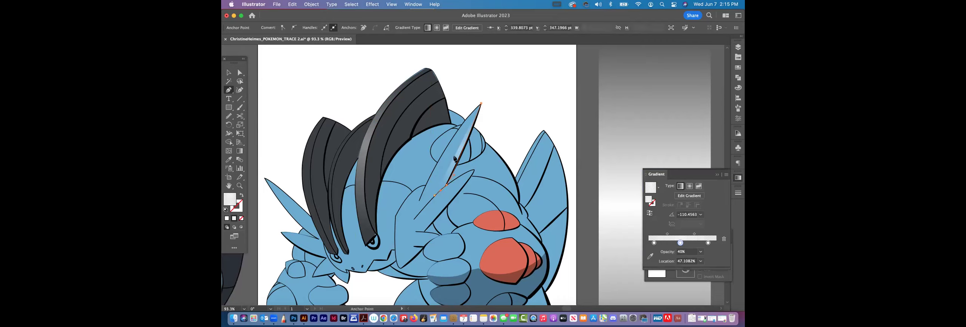
{"action": "left_click", "coordinate": [481, 103]}
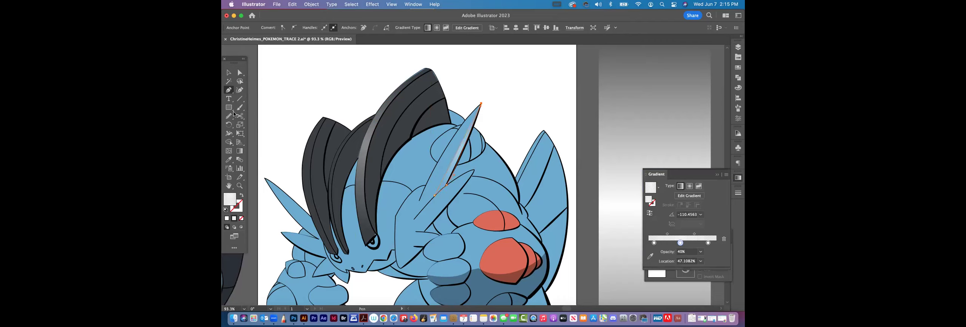
Step: Give the spike's edge shape the grey Multiply shadow appearance by sampling the belly shadow, and deselect it
{"action": "left_click", "coordinate": [230, 160]}
{"action": "left_click", "coordinate": [482, 281]}
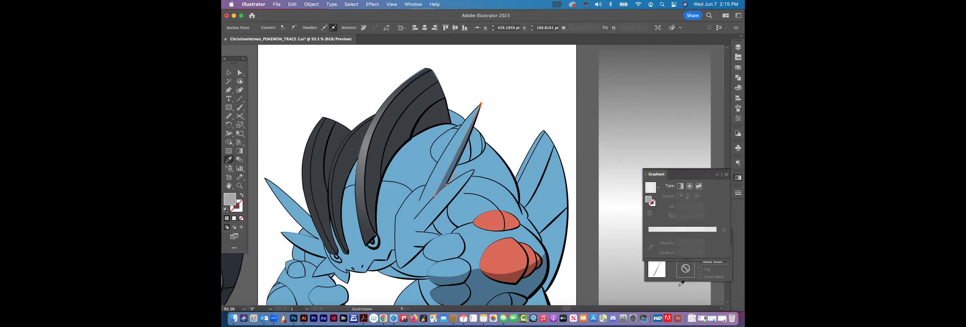
{"action": "left_click", "coordinate": [670, 274]}
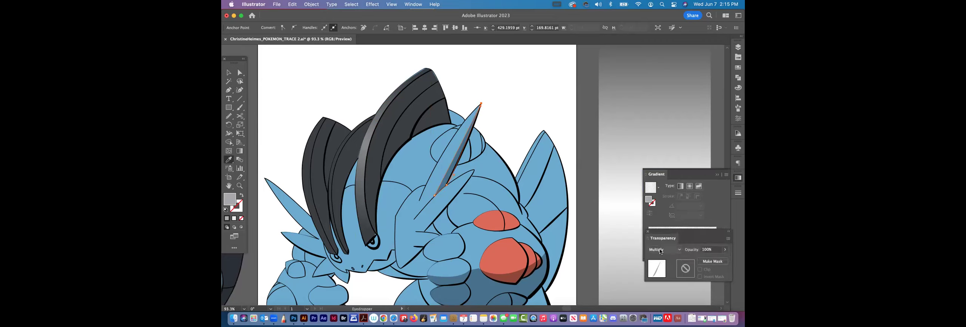
{"action": "key", "text": "v"}
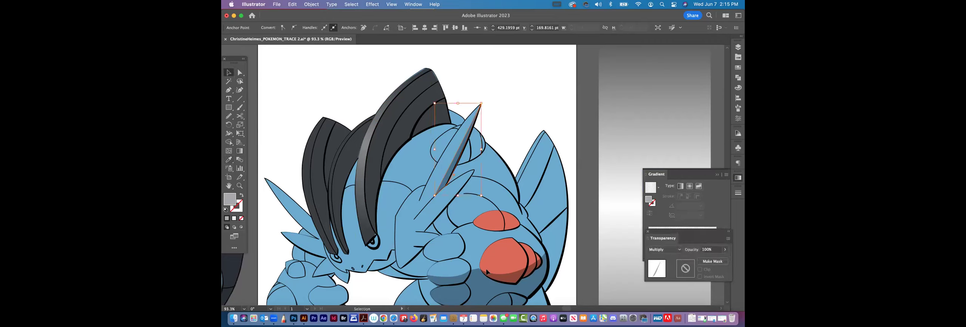
{"action": "left_click", "coordinate": [564, 95]}
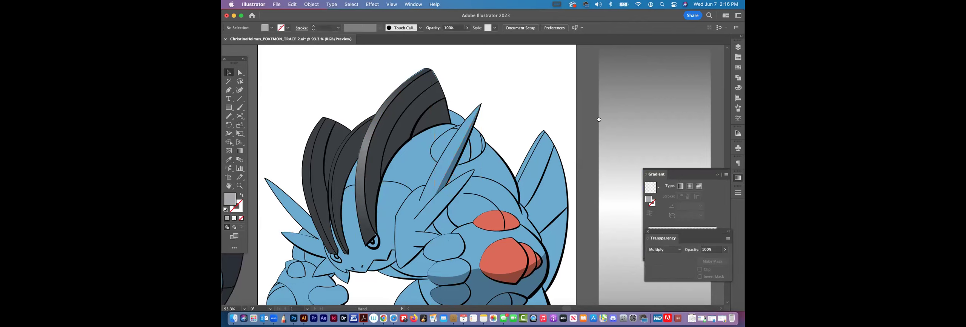
Step: Draw a slim closed Pen shape for a highlight down the middle of the tall cheek spike, from near its tip to its base
{"action": "left_click_drag", "start_coordinate": [597, 118], "coordinate": [608, 115]}
{"action": "left_click", "coordinate": [228, 89]}
{"action": "left_click", "coordinate": [483, 112]}
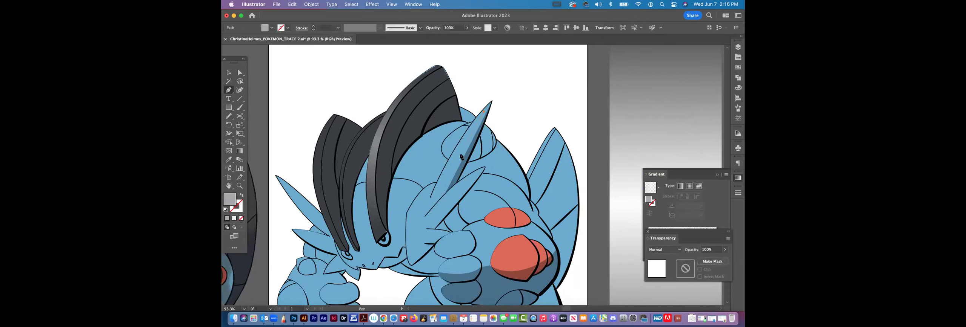
{"action": "left_click", "coordinate": [423, 230]}
{"action": "left_click", "coordinate": [607, 128], "text": "super"}
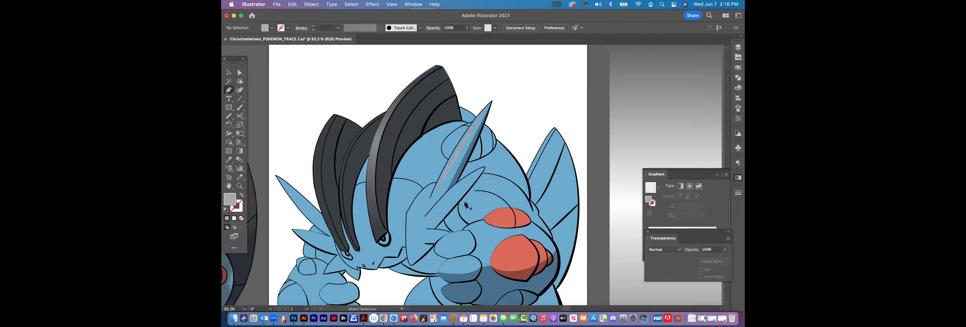
{"action": "left_click", "coordinate": [435, 196]}
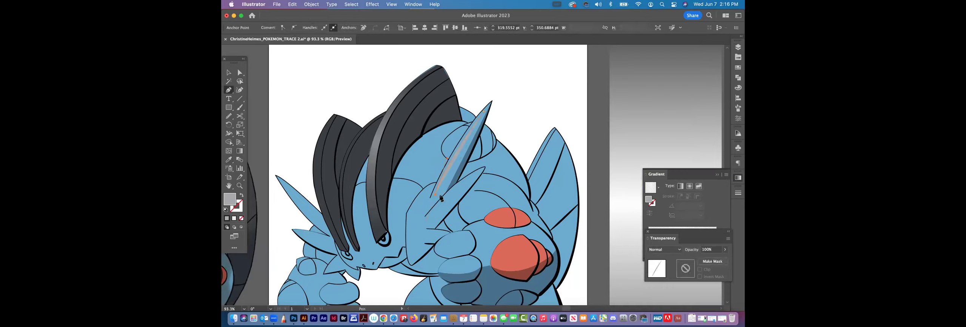
{"action": "left_click", "coordinate": [433, 203]}
{"action": "left_click", "coordinate": [458, 159]}
Step: Apply the fin highlight's transparent-to-white gradient to the spike highlight by sampling it with the Eyedropper
{"action": "left_click", "coordinate": [229, 72]}
{"action": "left_click", "coordinate": [229, 159]}
{"action": "left_click", "coordinate": [383, 123]}
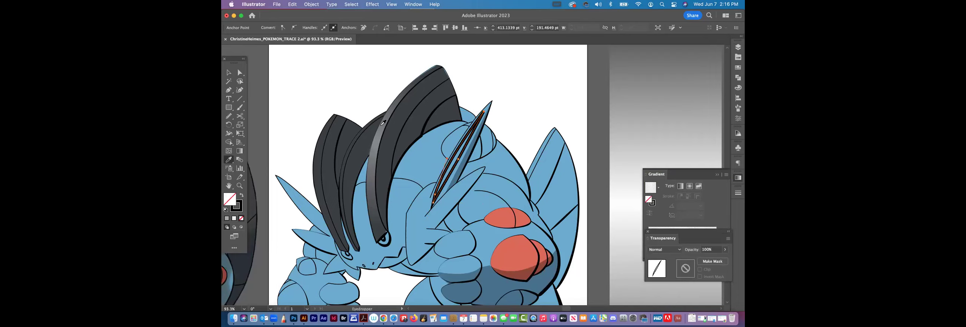
{"action": "left_click", "coordinate": [382, 132]}
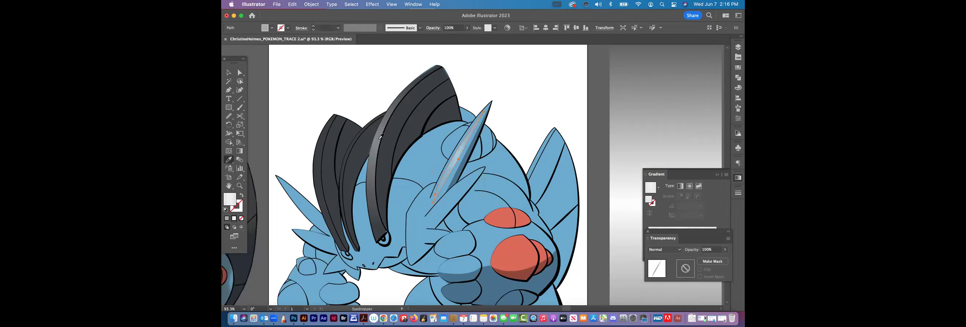
{"action": "left_click", "coordinate": [229, 72]}
{"action": "left_click", "coordinate": [335, 79]}
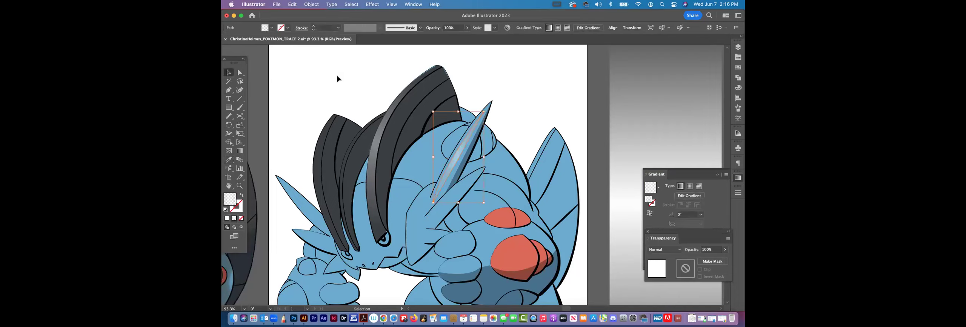
Step: Select the sample gradient rectangle beside the artboard and move its upper transparent stop to the start of the gradient line
{"action": "left_click", "coordinate": [458, 148]}
{"action": "scroll", "coordinate": [578, 161], "scroll_direction": "right", "scroll_amount": 10}
{"action": "scroll", "coordinate": [578, 161], "scroll_direction": "left", "scroll_amount": 10}
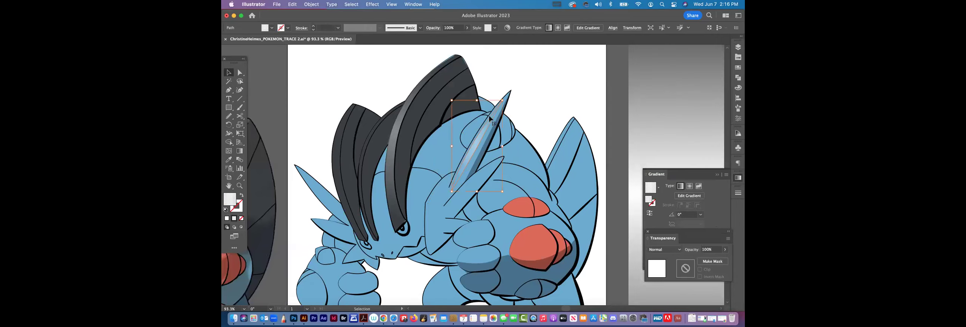
{"action": "left_click_drag", "start_coordinate": [544, 129], "coordinate": [333, 168]}
{"action": "key", "text": "super+minus"}
{"action": "key", "text": "super+minus"}
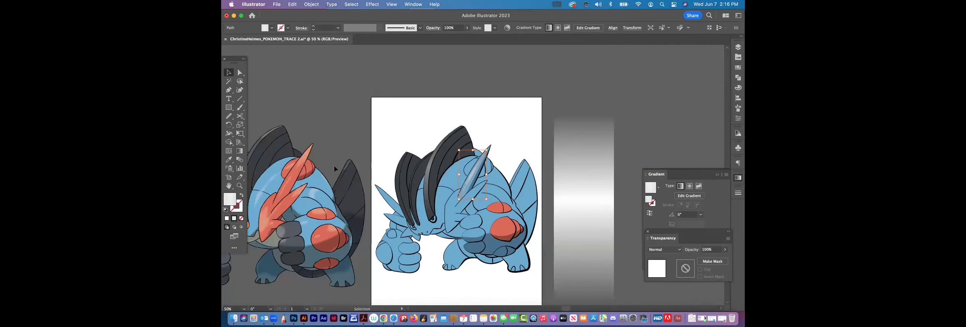
{"action": "left_click_drag", "start_coordinate": [570, 190], "coordinate": [491, 150]}
{"action": "left_click", "coordinate": [511, 162]}
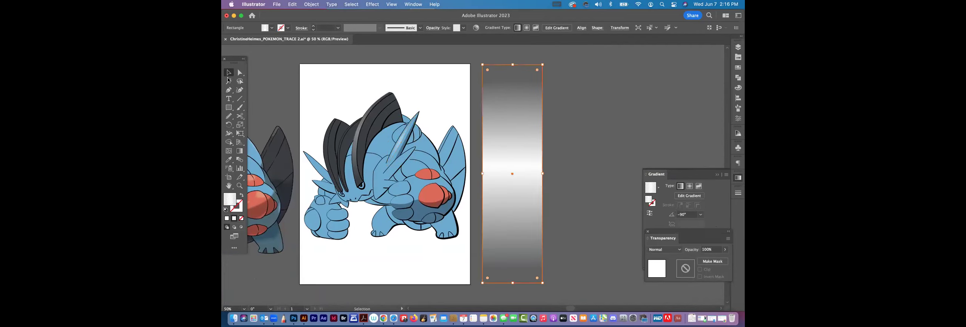
{"action": "left_click", "coordinate": [239, 151]}
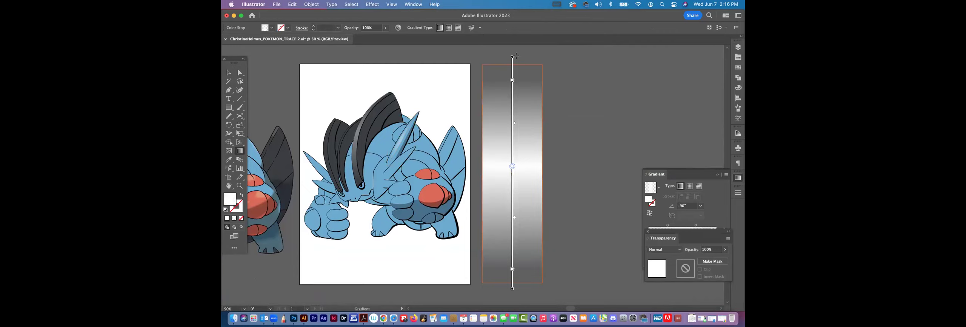
{"action": "left_click_drag", "start_coordinate": [512, 81], "coordinate": [513, 60]}
Step: Move the sample rectangle's lower transparent stop to the end of the gradient line and deselect the rectangle
{"action": "key", "text": "space"}
{"action": "left_click_drag", "start_coordinate": [519, 252], "coordinate": [513, 189]}
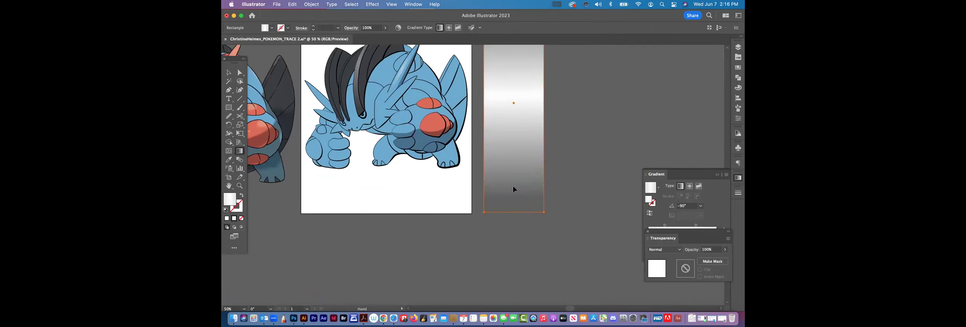
{"action": "left_click", "coordinate": [514, 214]}
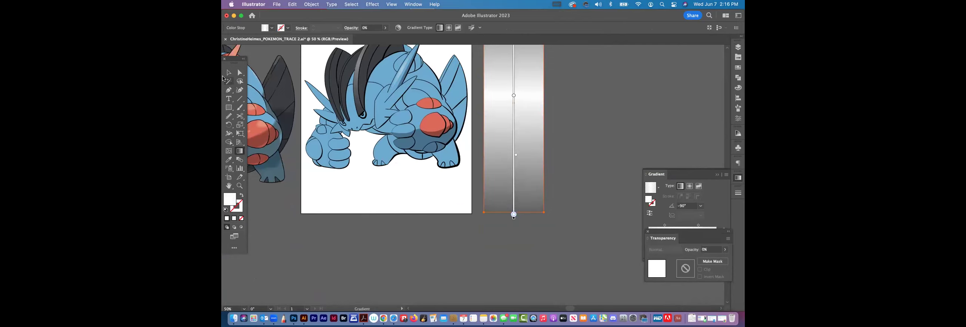
{"action": "left_click", "coordinate": [228, 72]}
{"action": "left_click", "coordinate": [516, 237]}
Step: Select the sample gradient rectangle beside the artboard and move its lower transparent stop slightly inward from the end of the gradient line
{"action": "key", "text": "space"}
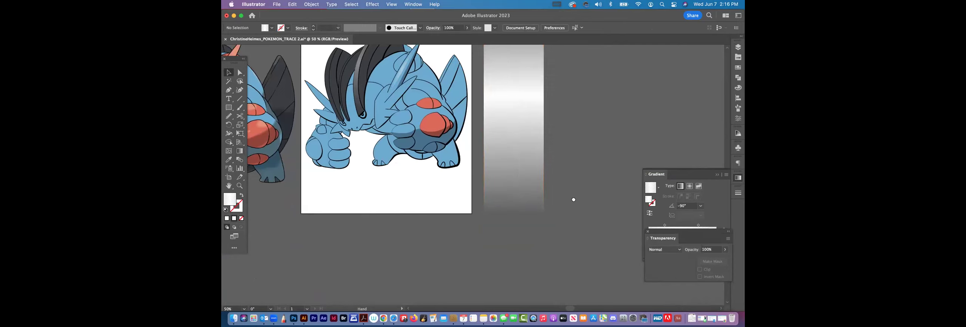
{"action": "scroll", "coordinate": [573, 200], "scroll_direction": "up", "scroll_amount": 4}
{"action": "scroll", "coordinate": [582, 168], "scroll_direction": "down", "scroll_amount": 5}
{"action": "left_click_drag", "start_coordinate": [578, 193], "coordinate": [578, 186]}
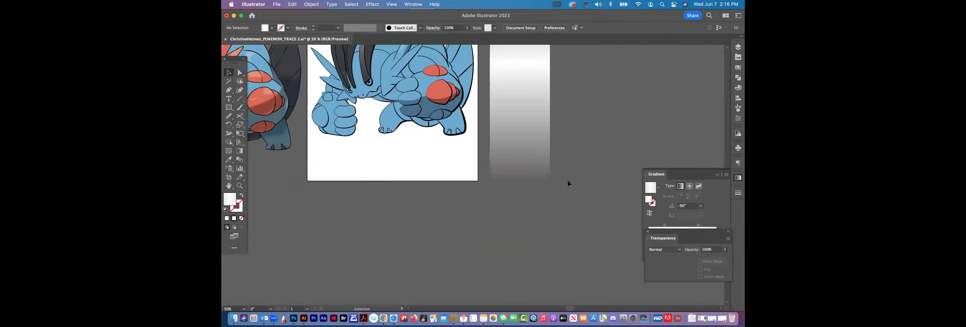
{"action": "left_click", "coordinate": [503, 137]}
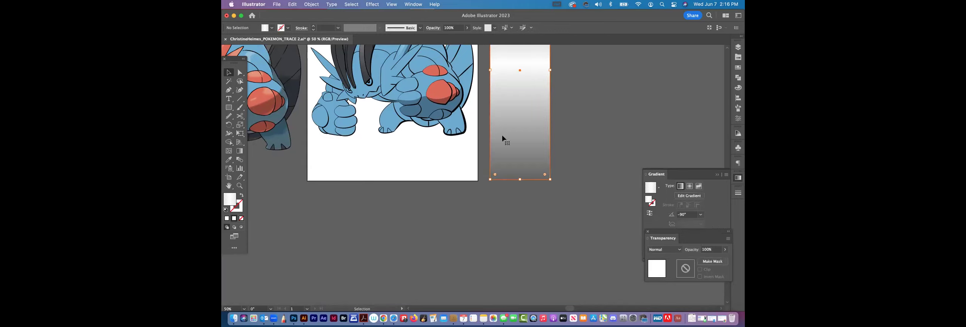
{"action": "left_click", "coordinate": [240, 151]}
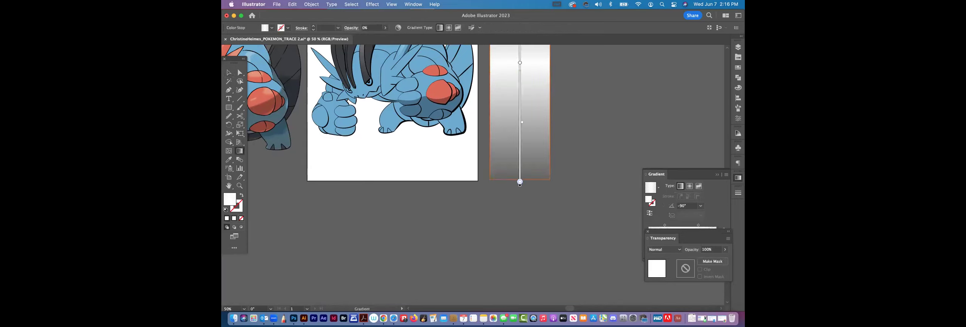
{"action": "left_click_drag", "start_coordinate": [501, 142], "coordinate": [496, 201]}
{"action": "left_click_drag", "start_coordinate": [513, 241], "coordinate": [512, 223]}
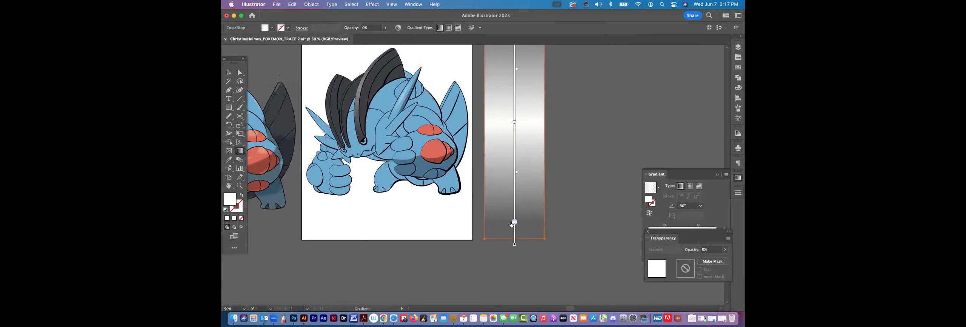
Step: Move the sample rectangle's upper transparent stop inward and shift the lower midpoint closer to the white stop, leaving the rectangle deselected
{"action": "left_click_drag", "start_coordinate": [579, 143], "coordinate": [578, 245]}
{"action": "left_click_drag", "start_coordinate": [522, 130], "coordinate": [516, 133]}
{"action": "scroll", "coordinate": [605, 158], "scroll_direction": "down", "scroll_amount": 5}
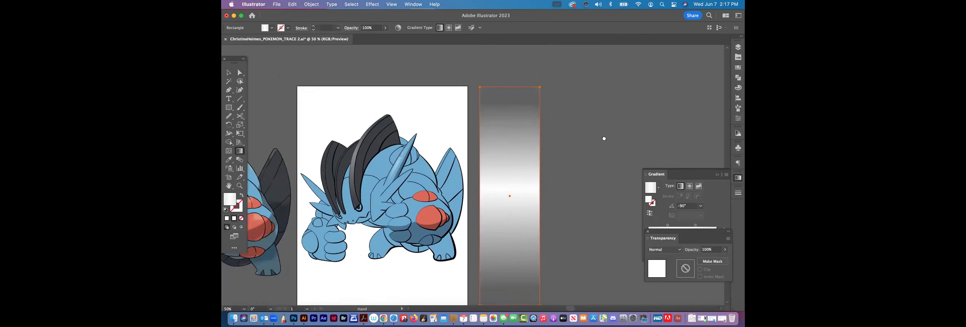
{"action": "left_click", "coordinate": [510, 122]}
{"action": "mouse_move", "coordinate": [510, 123]}
{"action": "left_mouse_down"}
{"action": "mouse_move", "coordinate": [512, 142]}
{"action": "mouse_move", "coordinate": [512, 106]}
{"action": "mouse_move", "coordinate": [513, 142]}
{"action": "left_mouse_up"}
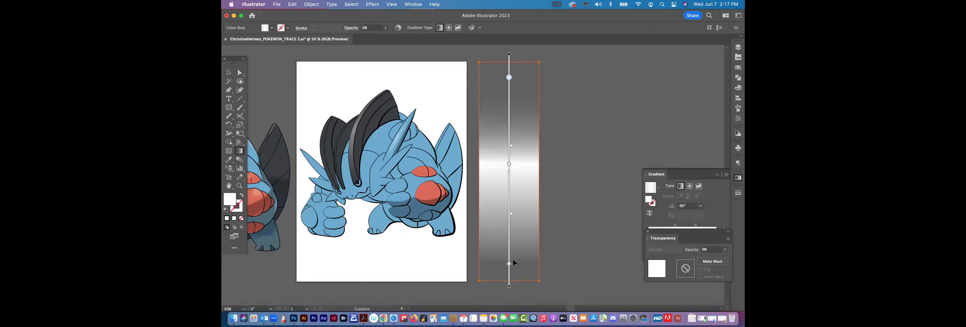
{"action": "left_click_drag", "start_coordinate": [511, 214], "coordinate": [512, 188]}
{"action": "left_click", "coordinate": [228, 72]}
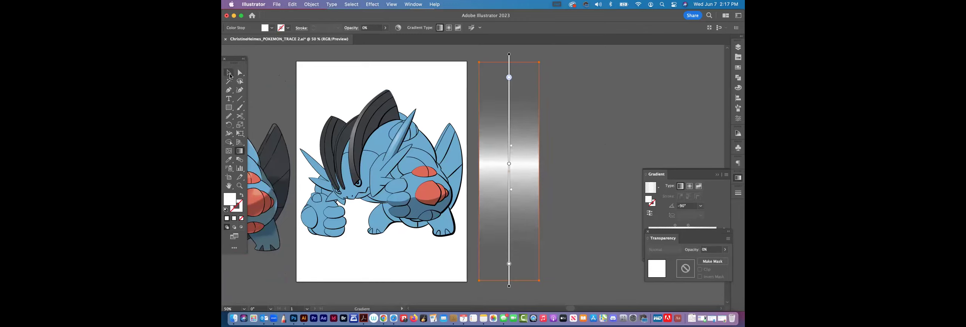
{"action": "left_click", "coordinate": [272, 66]}
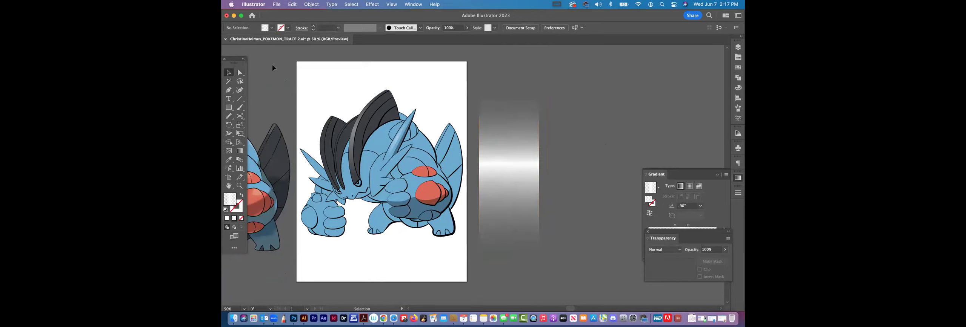
Step: Select the sample rectangle and open the Foliage gradient swatch library
{"action": "left_click", "coordinate": [500, 166]}
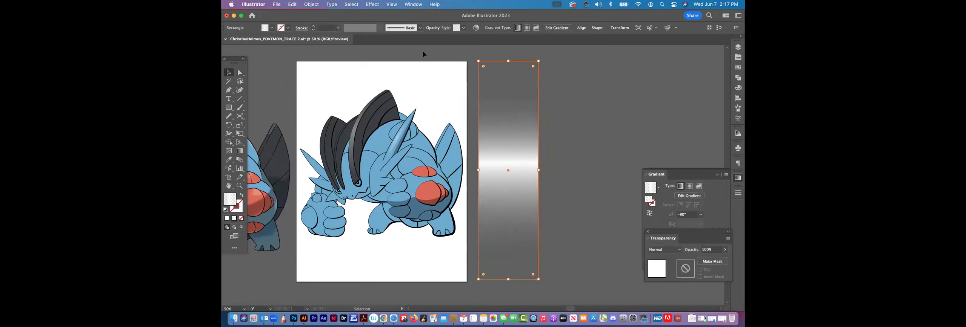
{"action": "left_click", "coordinate": [417, 4]}
{"action": "scroll", "coordinate": [451, 150], "scroll_direction": "down", "scroll_amount": 10}
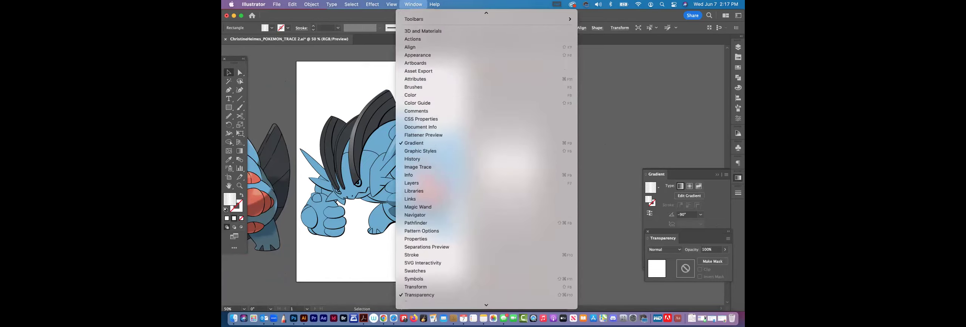
{"action": "mouse_move", "coordinate": [425, 288]}
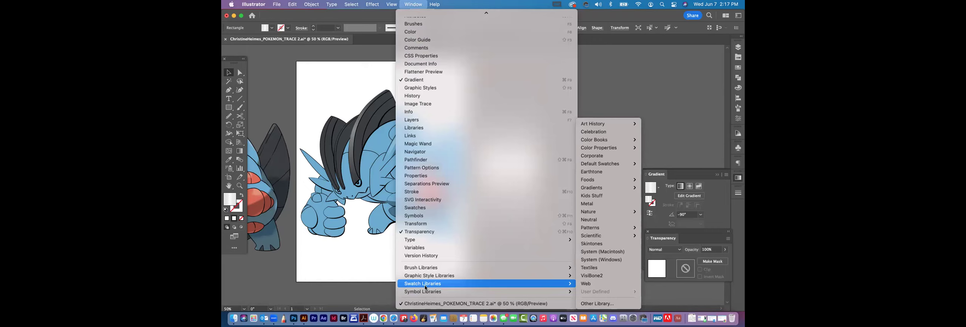
{"action": "mouse_move", "coordinate": [604, 191]}
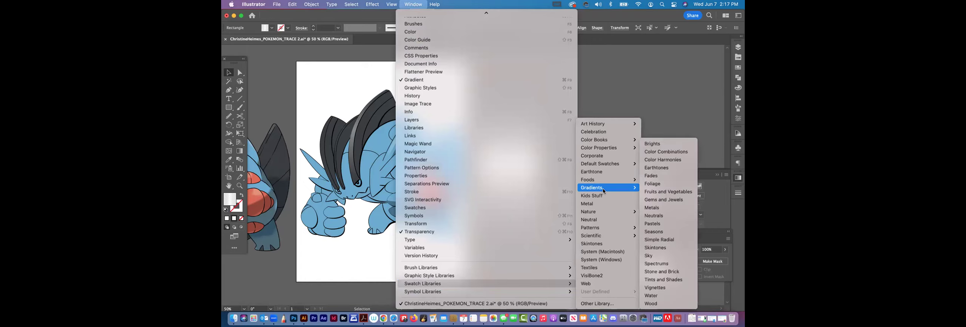
{"action": "left_click", "coordinate": [660, 184]}
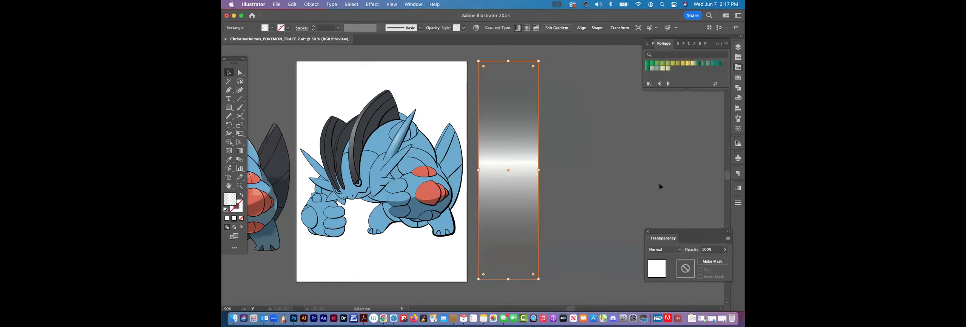
Step: Try several green Foliage gradients and a yellow one as the sample rectangle's fill
{"action": "left_click", "coordinate": [646, 63]}
{"action": "left_click", "coordinate": [652, 64]}
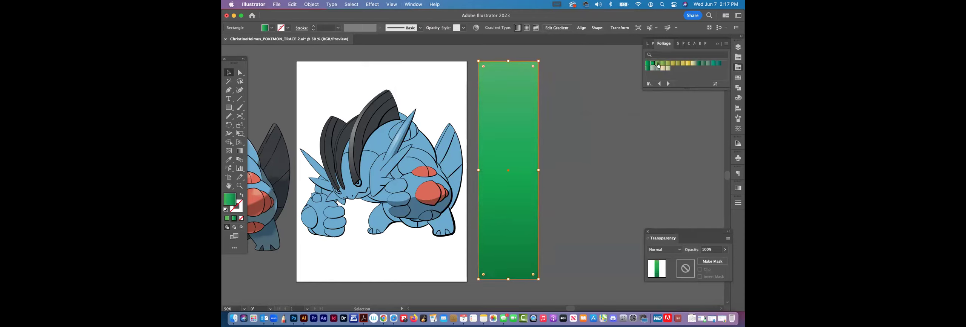
{"action": "left_click", "coordinate": [667, 63]}
{"action": "left_click", "coordinate": [673, 63]}
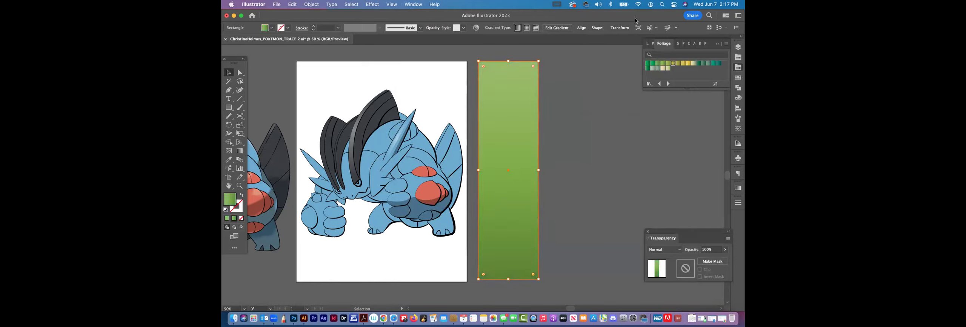
{"action": "left_click", "coordinate": [678, 64]}
{"action": "left_click", "coordinate": [689, 64]}
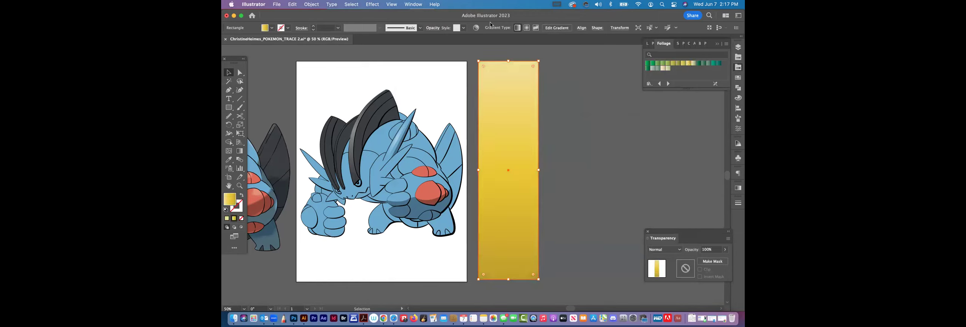
Step: Open the Metals gradient swatch library
{"action": "left_click", "coordinate": [412, 5]}
{"action": "scroll", "coordinate": [410, 96], "scroll_direction": "down", "scroll_amount": 3}
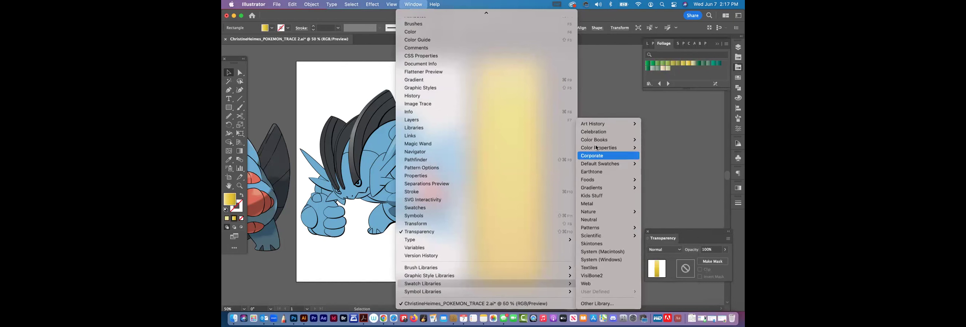
{"action": "mouse_move", "coordinate": [604, 188]}
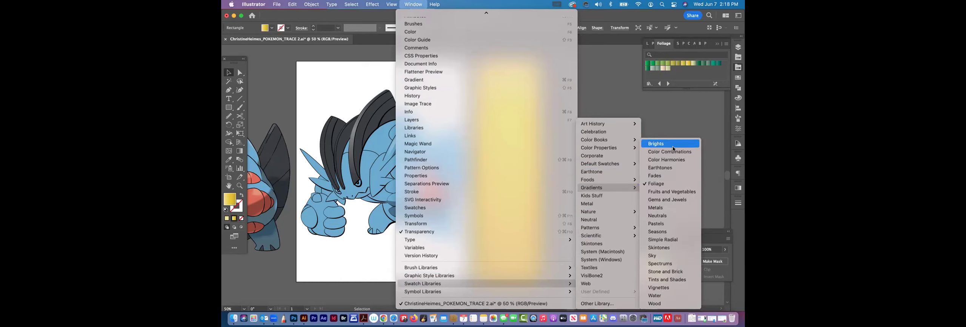
{"action": "left_click", "coordinate": [664, 209]}
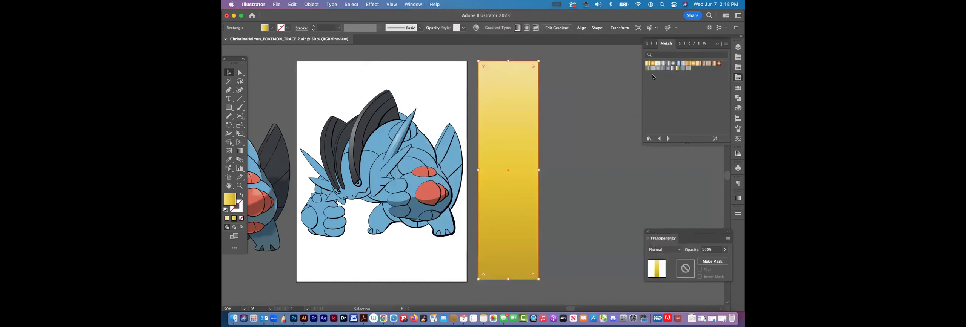
Step: Try gold, silver, radial grey and blue Metals gradients on the sample rectangle, finishing with the brown bronze gradient
{"action": "left_click", "coordinate": [647, 63]}
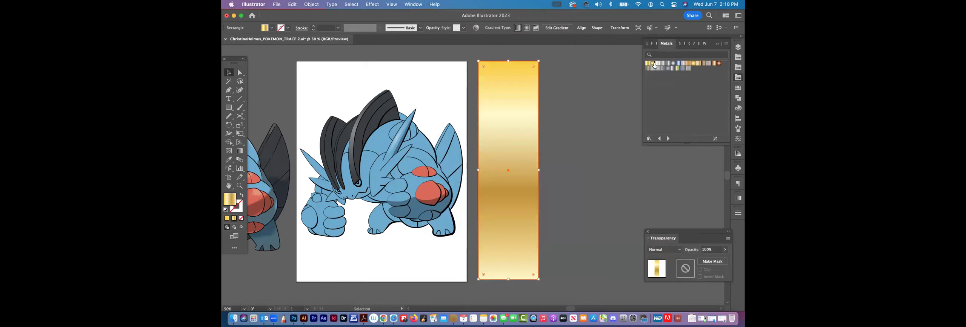
{"action": "left_click", "coordinate": [652, 64]}
{"action": "left_click", "coordinate": [657, 64]}
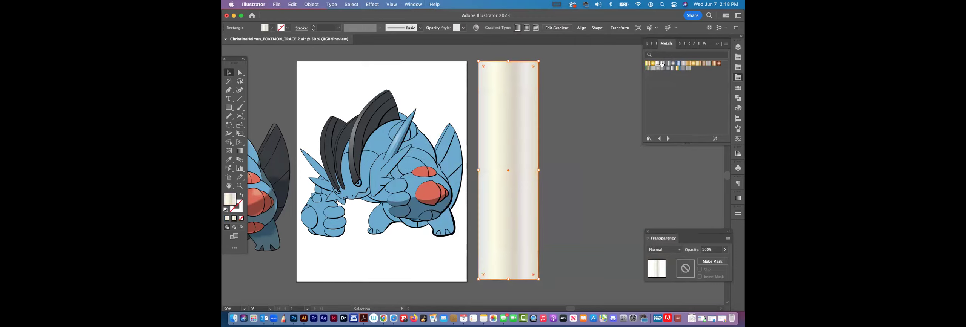
{"action": "left_click", "coordinate": [661, 63]}
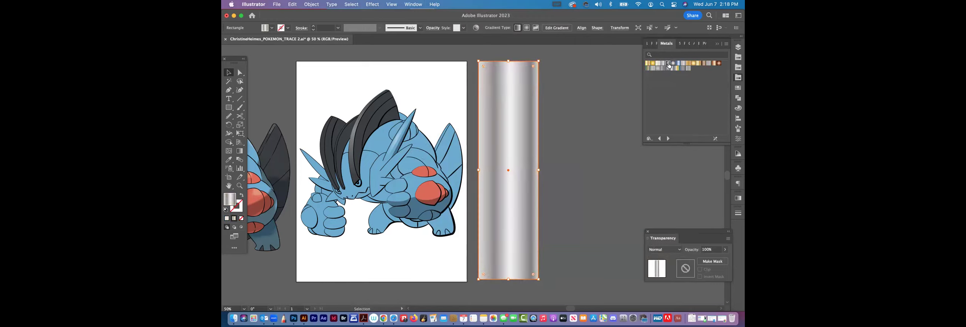
{"action": "left_click", "coordinate": [669, 64]}
{"action": "left_click", "coordinate": [673, 64]}
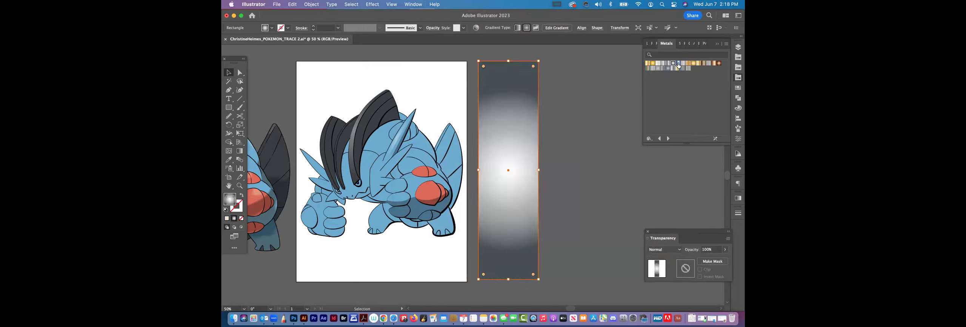
{"action": "left_click", "coordinate": [678, 64]}
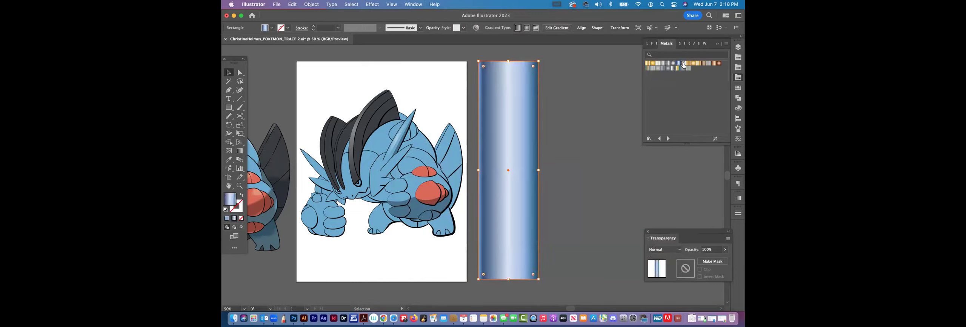
{"action": "left_click", "coordinate": [683, 63]}
{"action": "left_click", "coordinate": [688, 64]}
{"action": "left_click", "coordinate": [693, 63]}
{"action": "left_click", "coordinate": [704, 63]}
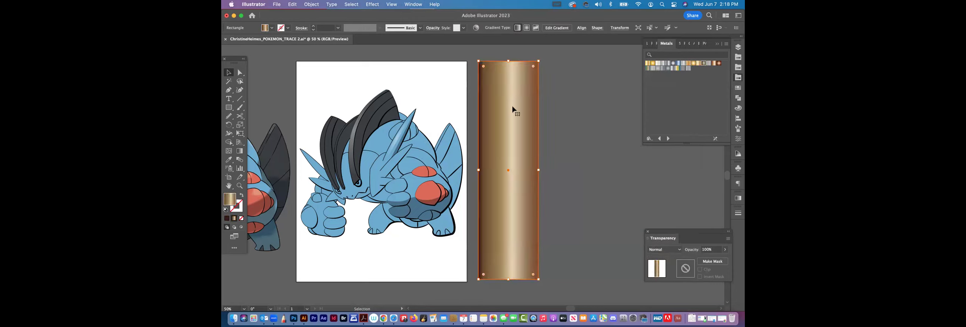
Step: Edit the light beige stop in the rectangle's bronze gradient, trying 50% opacity before setting it to 70%
{"action": "left_click", "coordinate": [239, 151]}
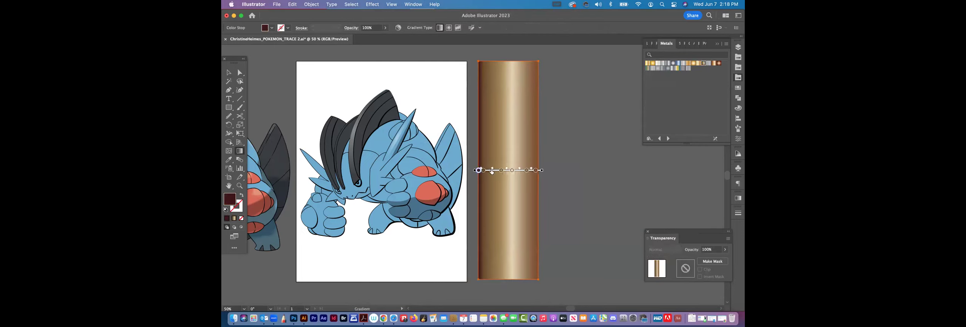
{"action": "double_click", "coordinate": [512, 171]}
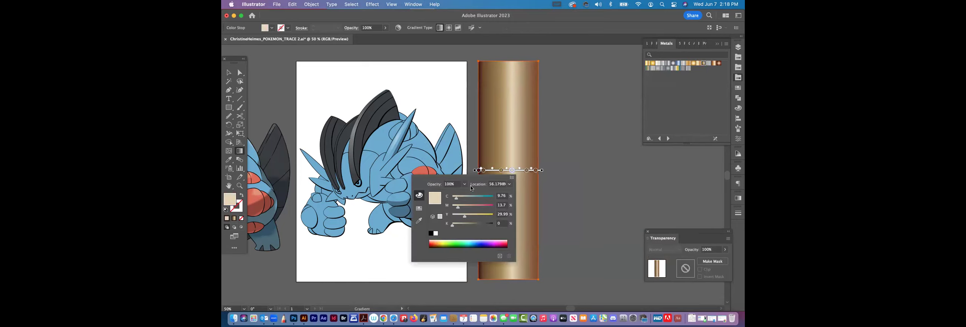
{"action": "left_click", "coordinate": [464, 185]}
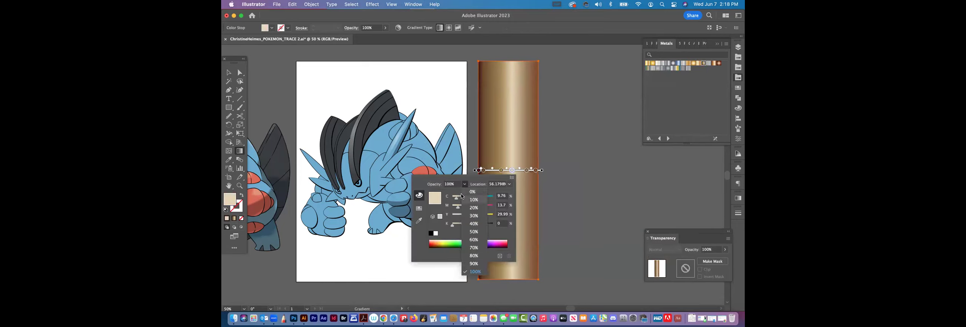
{"action": "left_click", "coordinate": [477, 231]}
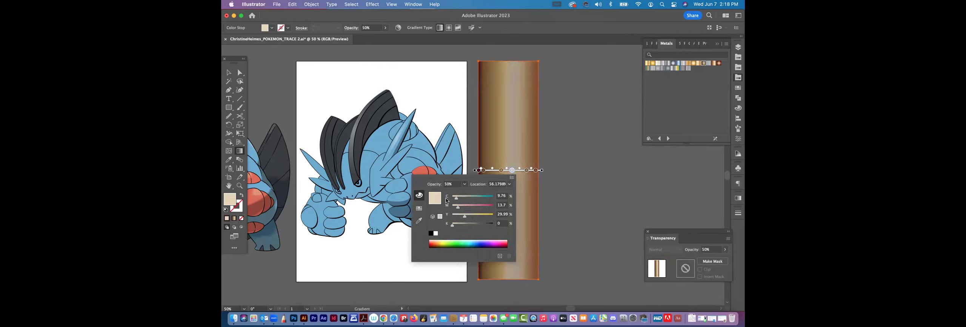
{"action": "left_click", "coordinate": [465, 184]}
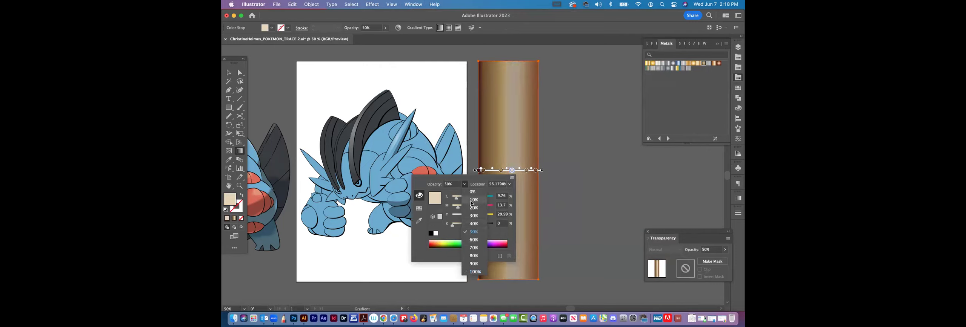
{"action": "left_click", "coordinate": [473, 248]}
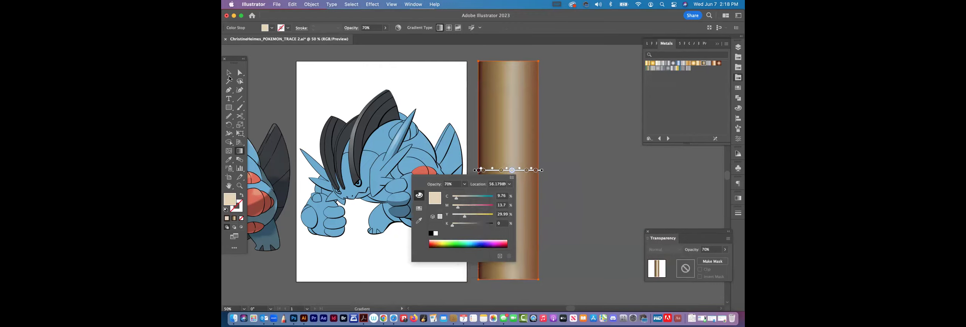
Step: Try to set the light beige stop's opacity to 100% and close its colour options
{"action": "left_click", "coordinate": [464, 184]}
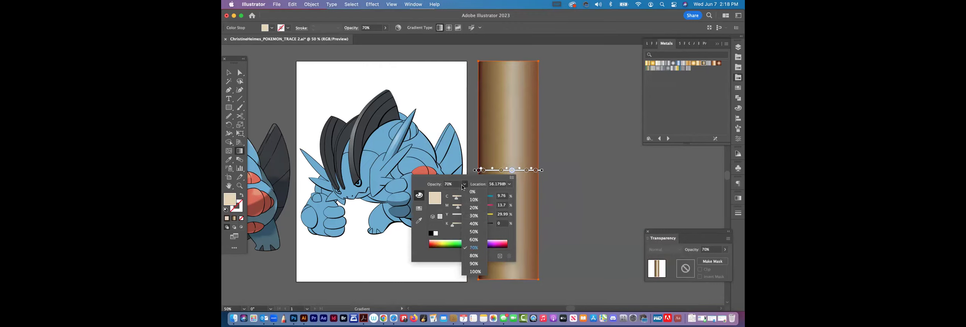
{"action": "left_click", "coordinate": [475, 272]}
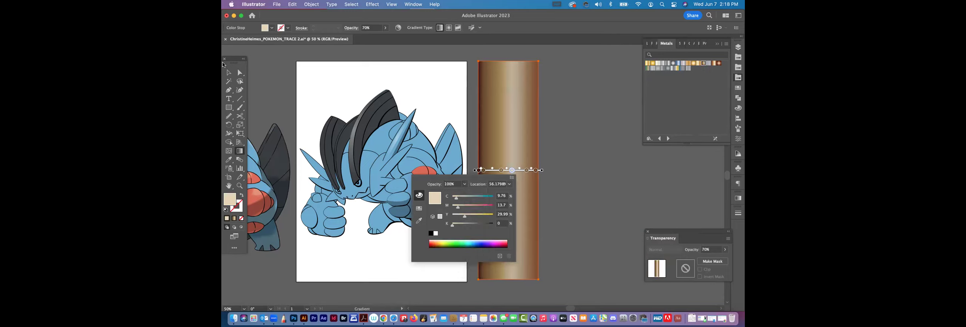
{"action": "key", "text": "Escape"}
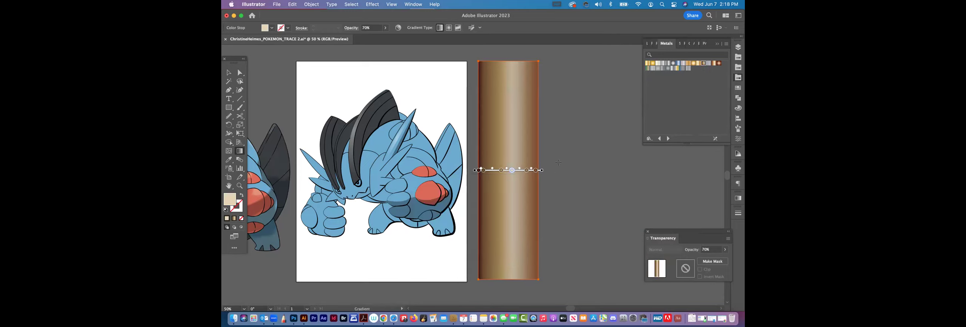
Step: Leave the gradient editing and deselect the sample rectangle
{"action": "left_click", "coordinate": [229, 73]}
{"action": "left_click", "coordinate": [296, 77]}
{"action": "scroll", "coordinate": [501, 149], "scroll_direction": "down", "scroll_amount": 1}
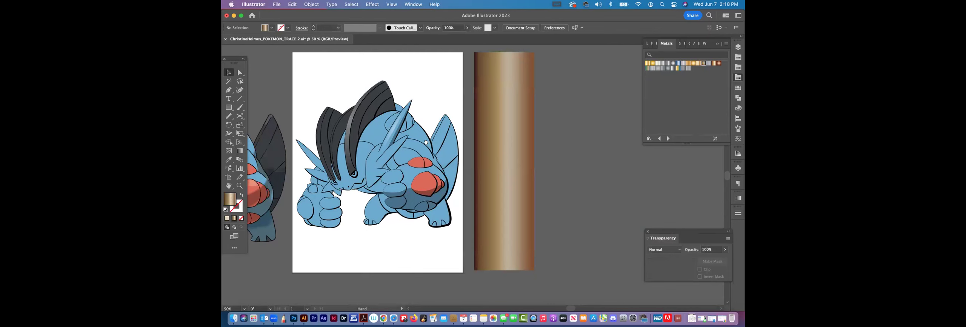
{"action": "scroll", "coordinate": [501, 149], "scroll_direction": "right", "scroll_amount": 2}
{"action": "scroll", "coordinate": [471, 158], "scroll_direction": "left", "scroll_amount": 5}
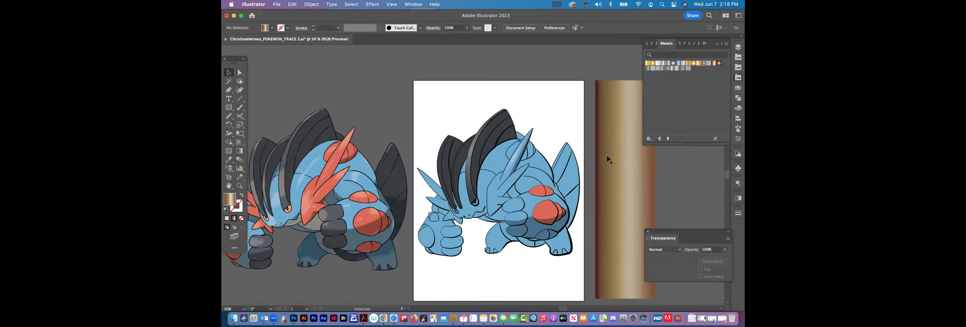
{"action": "scroll", "coordinate": [419, 174], "scroll_direction": "right", "scroll_amount": 2}
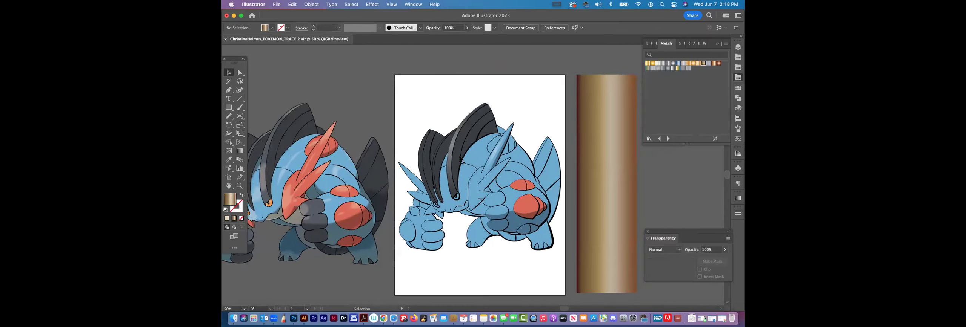
Step: Draw a tiny circle on the Pokémon's upper back and fill it with white sampled from the blank artboard area
{"action": "left_click", "coordinate": [239, 185]}
{"action": "left_click_drag", "start_coordinate": [514, 181], "coordinate": [525, 228]}
{"action": "left_click_drag", "start_coordinate": [228, 107], "coordinate": [258, 130]}
{"action": "left_click", "coordinate": [261, 125]}
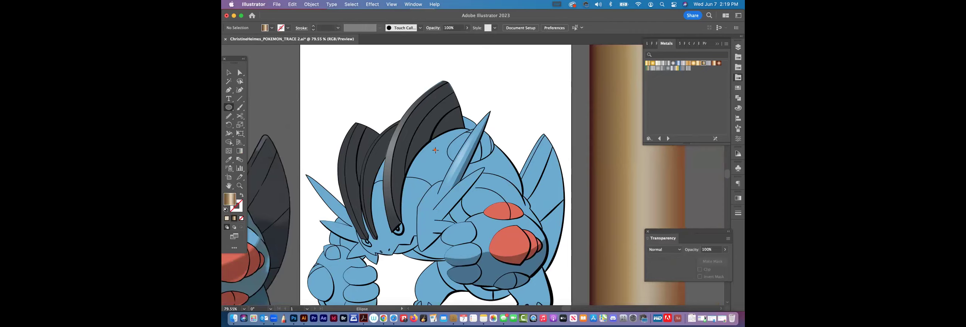
{"action": "left_click_drag", "start_coordinate": [434, 150], "coordinate": [435, 151]}
{"action": "left_click", "coordinate": [229, 160]}
{"action": "left_click", "coordinate": [321, 104]}
{"action": "left_click", "coordinate": [226, 72]}
{"action": "left_click", "coordinate": [360, 104]}
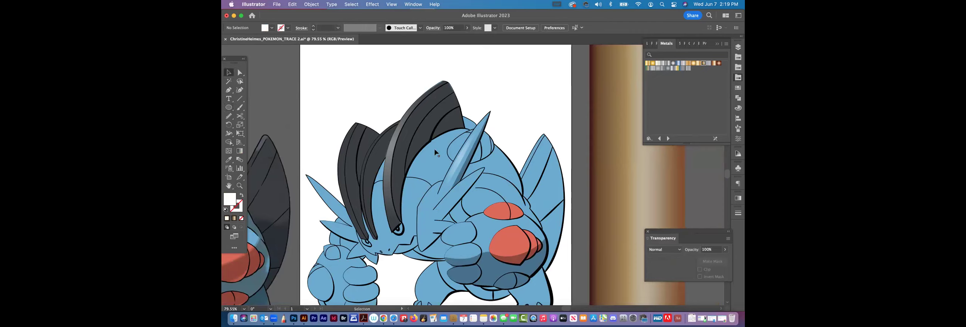
Step: Move the tiny white circle onto the light highlight strip along the front of the tall dark head fin
{"action": "left_click", "coordinate": [435, 151]}
{"action": "left_click", "coordinate": [239, 186]}
{"action": "left_click_drag", "start_coordinate": [428, 141], "coordinate": [459, 189]}
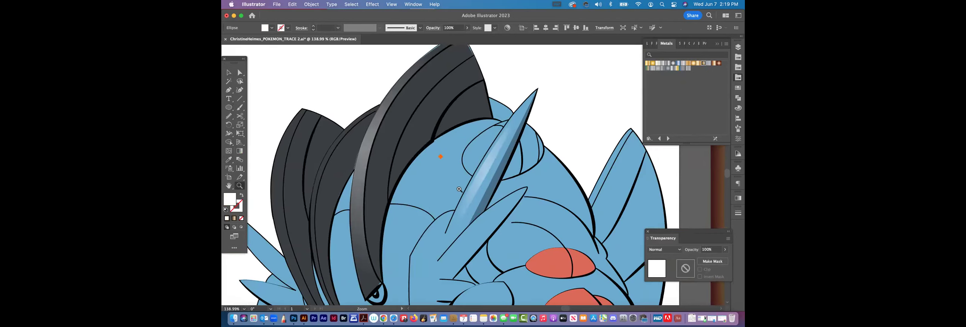
{"action": "left_click", "coordinate": [228, 72]}
{"action": "left_click", "coordinate": [284, 72]}
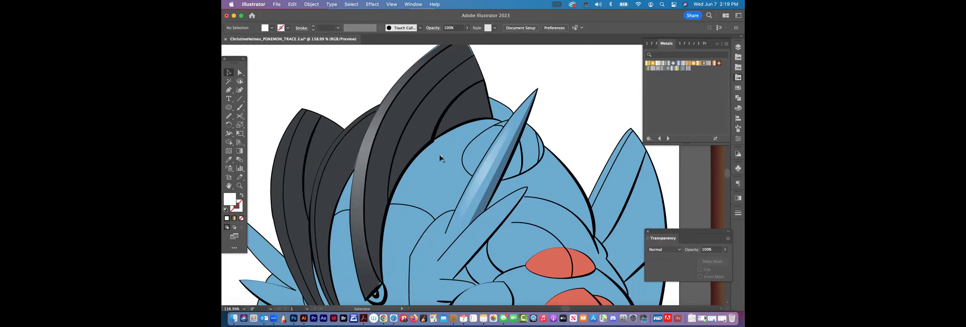
{"action": "left_click", "coordinate": [485, 170]}
{"action": "left_click", "coordinate": [360, 154]}
{"action": "left_click", "coordinate": [386, 89]}
{"action": "key", "text": "super+minus"}
{"action": "key", "text": "super+minus"}
{"action": "key", "text": "super+minus"}
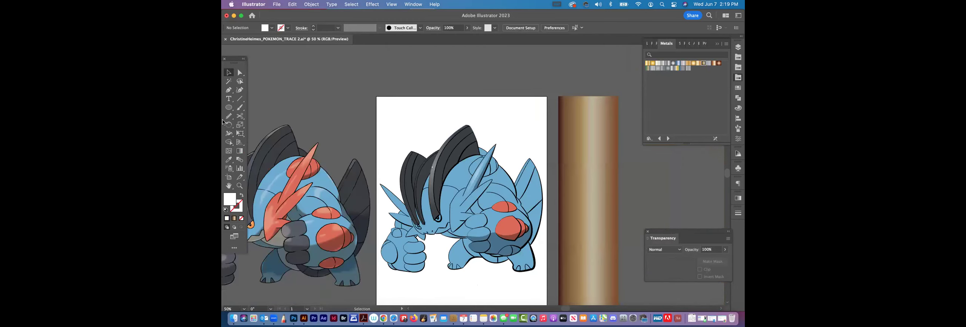
Step: Create a white 9-point star above the artboard with Radius 1 of 25 pt and Radius 2 of 50 pt
{"action": "left_click", "coordinate": [237, 108]}
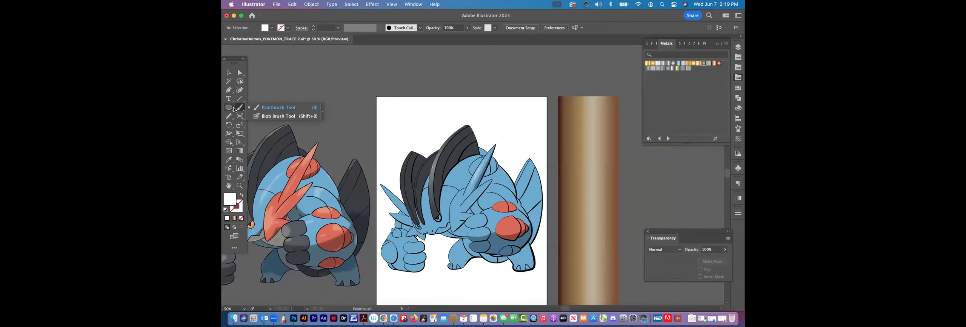
{"action": "left_click", "coordinate": [233, 107]}
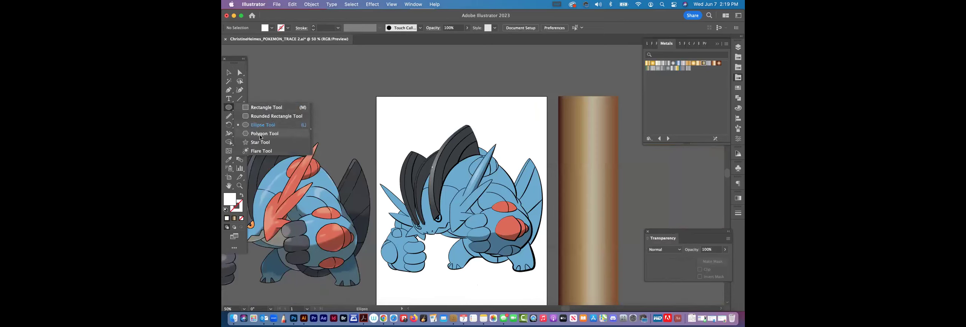
{"action": "left_click", "coordinate": [260, 142]}
{"action": "left_click", "coordinate": [404, 80]}
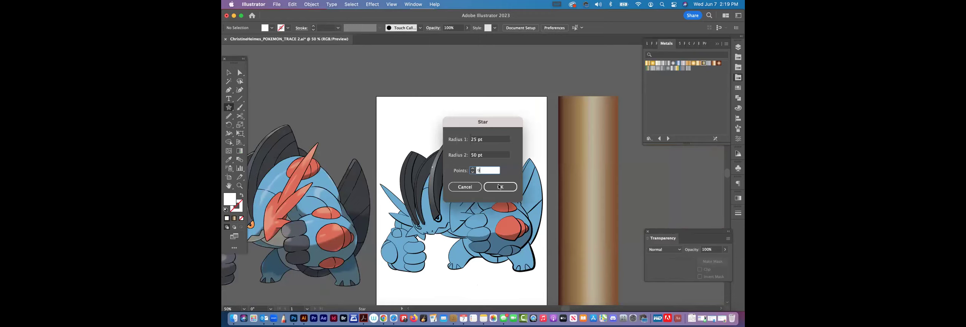
{"action": "type", "text": "9"}
{"action": "left_click", "coordinate": [498, 187]}
Step: Stretch one upper and one lower tip of the star outward with Direct Selection for an uneven sparkle shape
{"action": "left_click", "coordinate": [240, 73]}
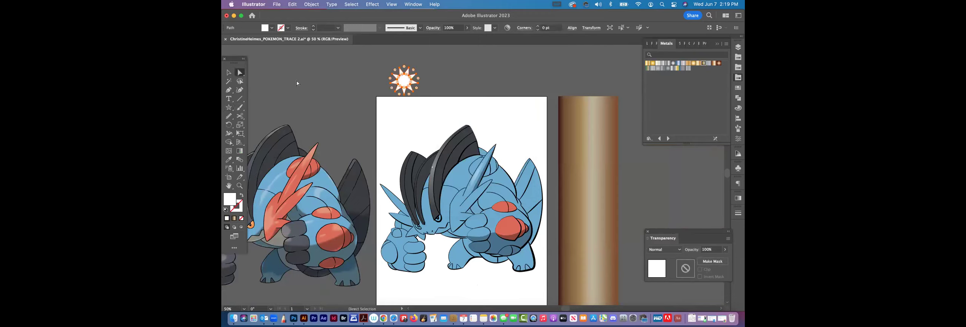
{"action": "left_click", "coordinate": [296, 84]}
{"action": "left_click_drag", "start_coordinate": [399, 68], "coordinate": [396, 59]}
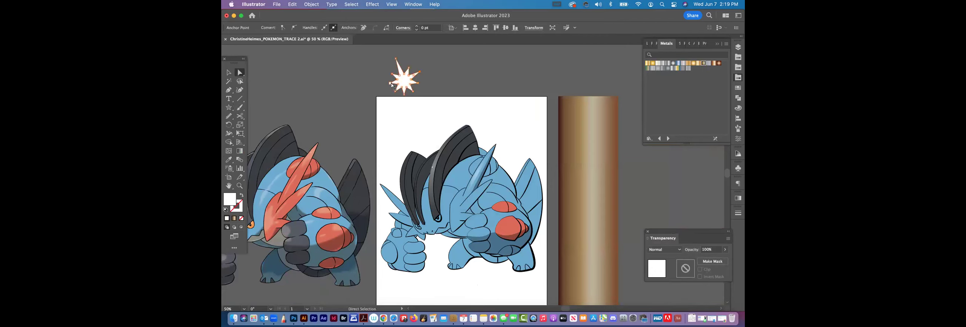
{"action": "left_click_drag", "start_coordinate": [413, 91], "coordinate": [423, 111]}
Step: Shrink the whole star and place it on the tall head fin's highlight beside the tiny circle
{"action": "left_click", "coordinate": [228, 70]}
{"action": "left_click_drag", "start_coordinate": [423, 59], "coordinate": [393, 101]}
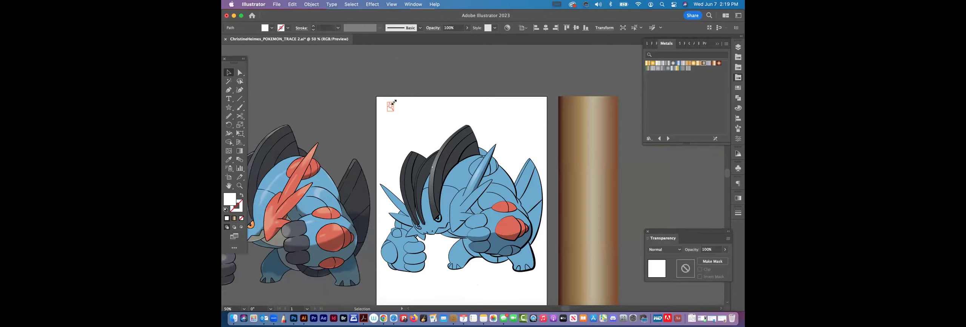
{"action": "left_click", "coordinate": [390, 106]}
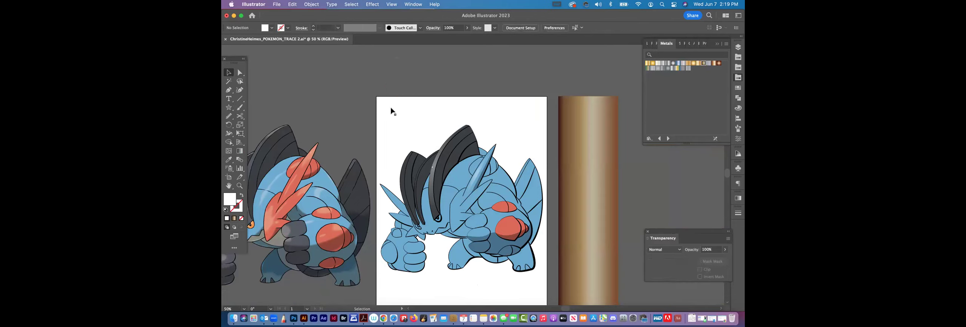
{"action": "left_click", "coordinate": [434, 163]}
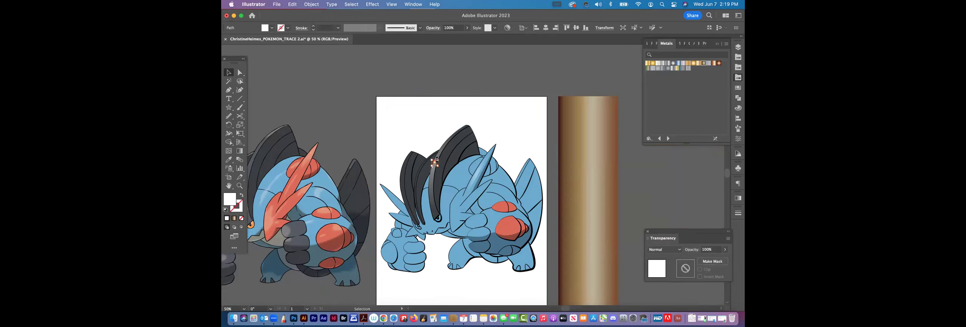
{"action": "left_click_drag", "start_coordinate": [436, 162], "coordinate": [436, 162]}
{"action": "left_click", "coordinate": [369, 124]}
Step: Examine the star sparkle and tiny circle up close on the head fin's highlight
{"action": "left_click", "coordinate": [240, 188]}
{"action": "left_click", "coordinate": [453, 162]}
{"action": "left_click", "coordinate": [453, 162]}
{"action": "key", "text": "v"}
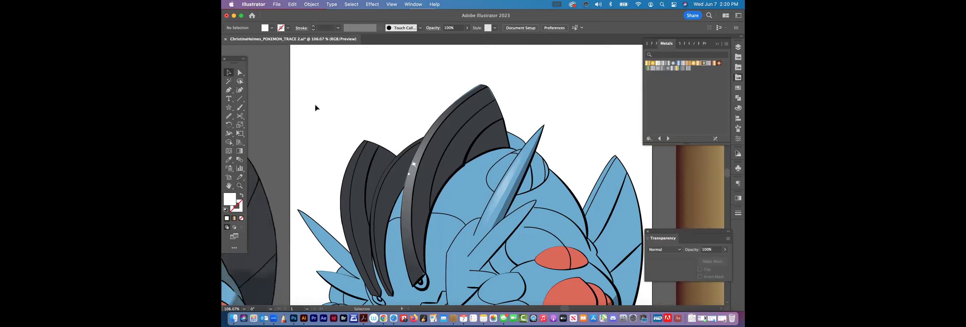
{"action": "left_click", "coordinate": [414, 165]}
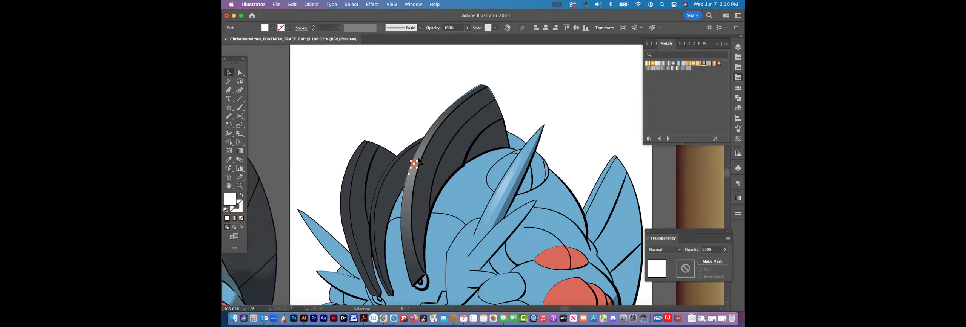
{"action": "left_click", "coordinate": [238, 186]}
{"action": "mouse_move", "coordinate": [410, 170]}
{"action": "left_mouse_down"}
{"action": "mouse_move", "coordinate": [437, 170]}
{"action": "mouse_move", "coordinate": [411, 172]}
{"action": "mouse_move", "coordinate": [412, 159]}
{"action": "left_mouse_up"}
{"action": "left_click", "coordinate": [229, 73]}
{"action": "key", "text": "super+shift+a"}
Step: Set the middle white stop in the head fin highlight's gradient to 100% opacity
{"action": "left_click", "coordinate": [420, 150]}
{"action": "key", "text": "super+minus"}
{"action": "key", "text": "super+minus"}
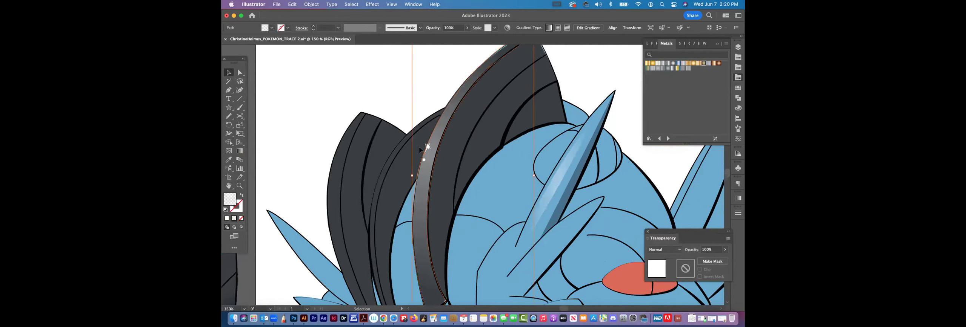
{"action": "left_click", "coordinate": [239, 151]}
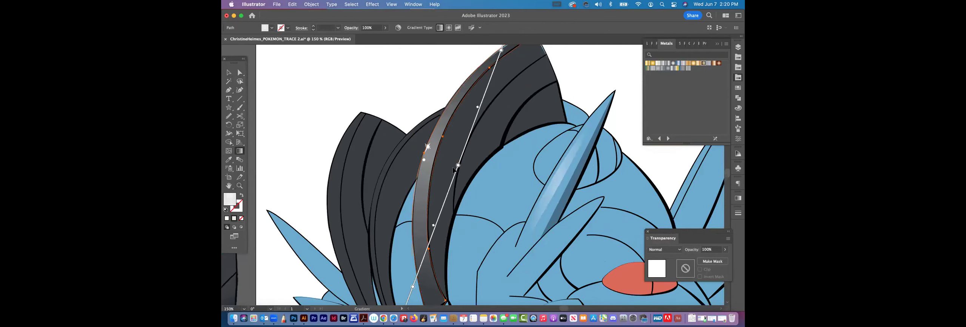
{"action": "left_click", "coordinate": [459, 167]}
{"action": "double_click", "coordinate": [458, 166]}
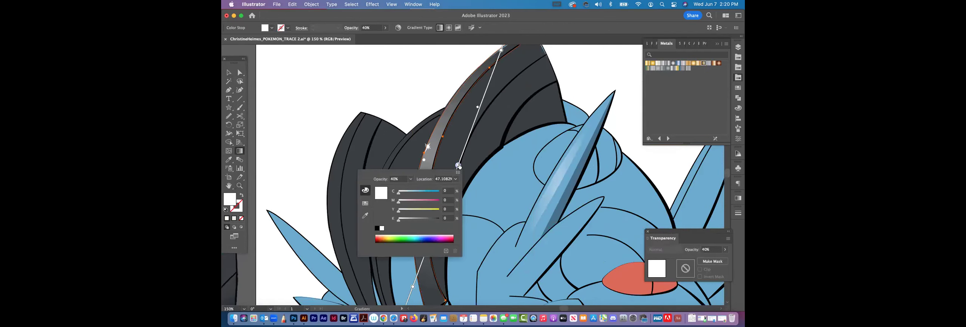
{"action": "left_click", "coordinate": [410, 179]}
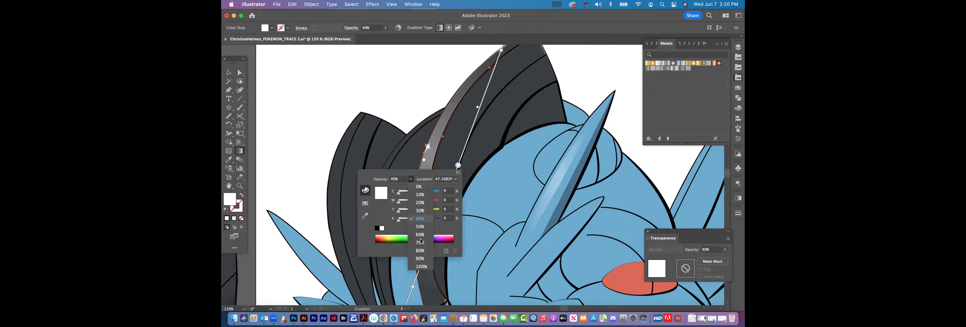
{"action": "left_click", "coordinate": [421, 267]}
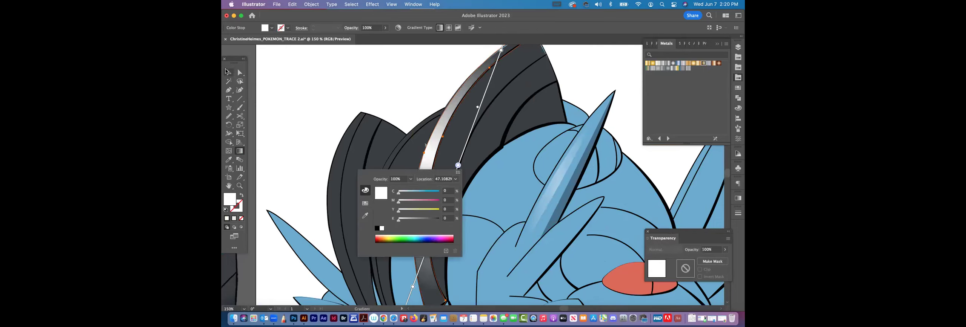
{"action": "left_click", "coordinate": [229, 72]}
{"action": "left_click_drag", "start_coordinate": [287, 168], "coordinate": [303, 168]}
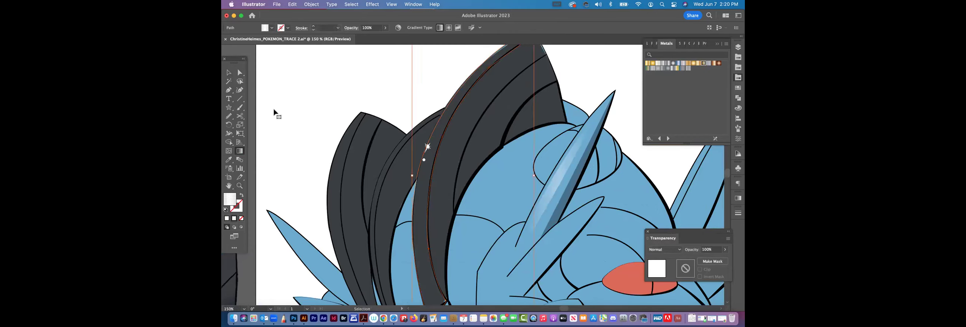
{"action": "left_click", "coordinate": [229, 72]}
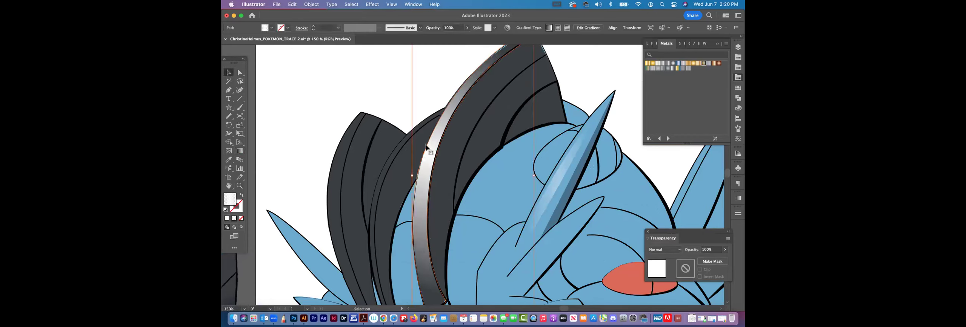
Step: Select the star sparkle and move it higher along the head fin's highlight
{"action": "left_click", "coordinate": [427, 147]}
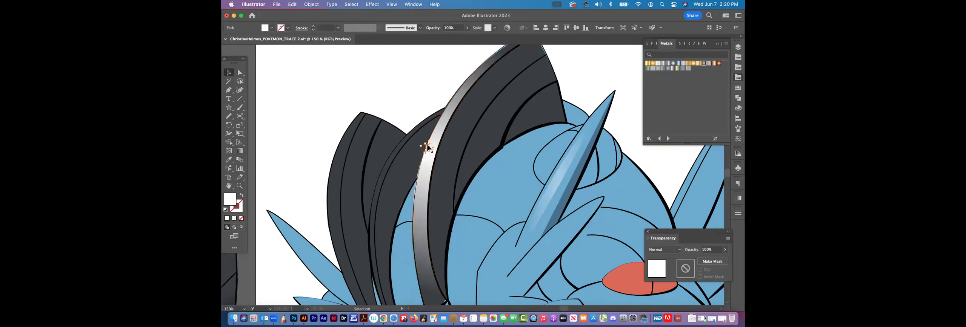
{"action": "left_click_drag", "start_coordinate": [428, 149], "coordinate": [438, 120]}
{"action": "left_click", "coordinate": [433, 114]}
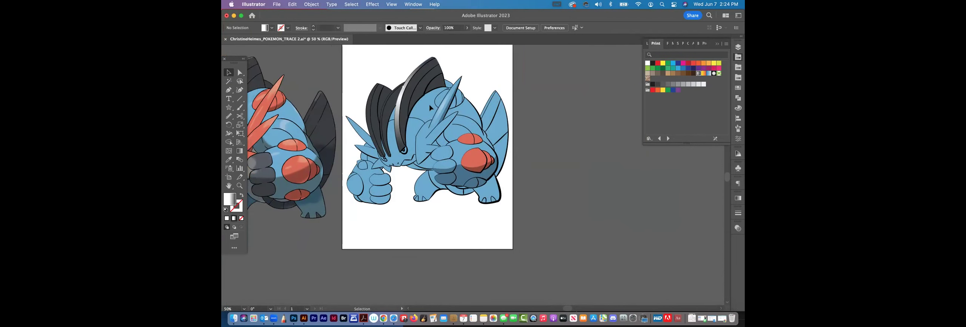
Step: Unlock the base color layer
{"action": "left_click", "coordinate": [738, 47]}
{"action": "left_click", "coordinate": [657, 109]}
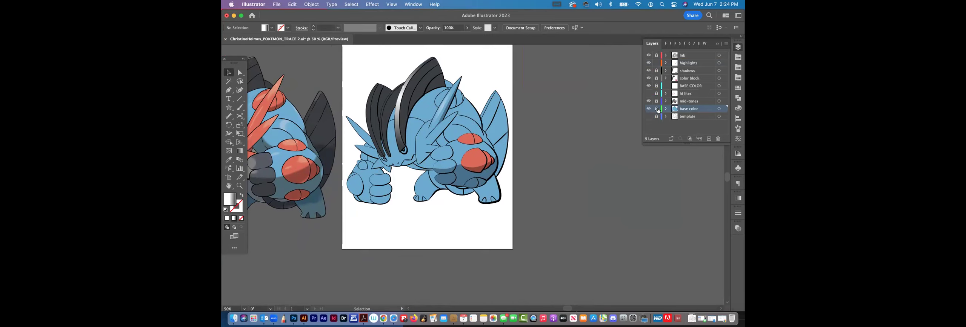
{"action": "left_click", "coordinate": [467, 112]}
{"action": "key", "text": "a"}
{"action": "left_click_drag", "start_coordinate": [467, 111], "coordinate": [616, 192]}
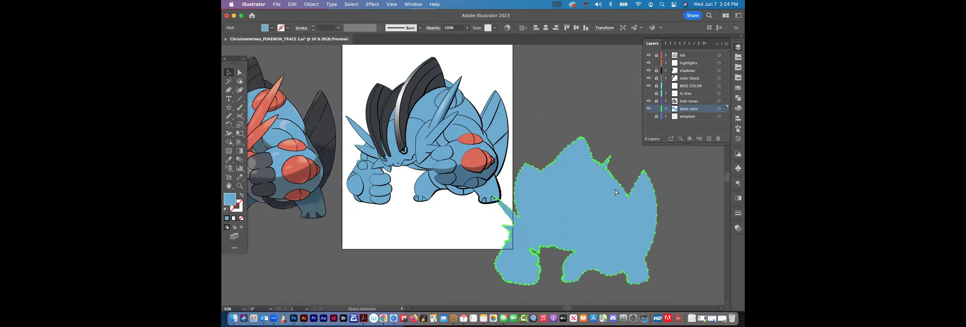
{"action": "key", "text": "super+z"}
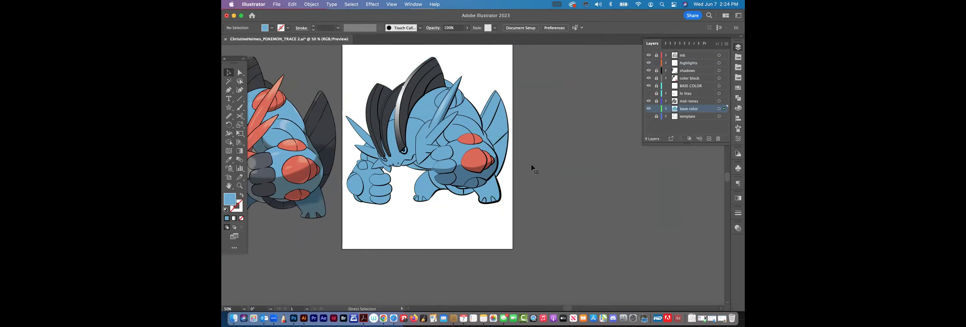
Step: Place a duplicate of the blue body silhouette beside the artboard and fill it with a mid-grey swatch from the Print library
{"action": "key", "text": "super+v"}
{"action": "left_click_drag", "start_coordinate": [615, 177], "coordinate": [653, 203]}
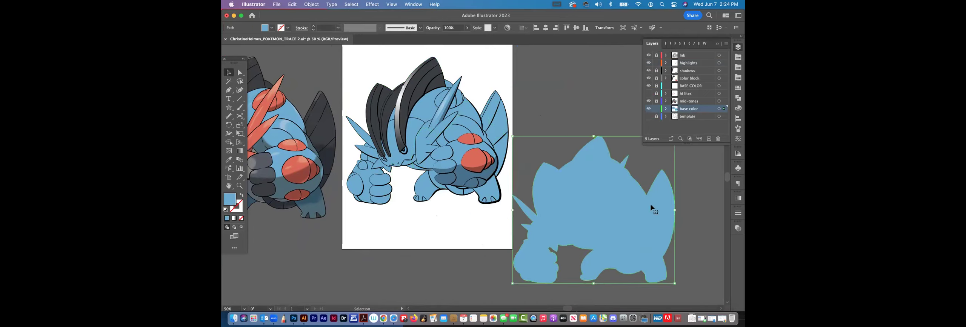
{"action": "left_click", "coordinate": [738, 88]}
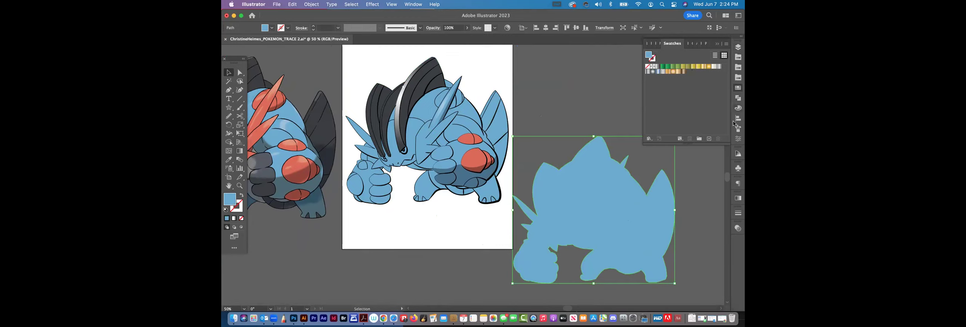
{"action": "left_click", "coordinate": [738, 78]}
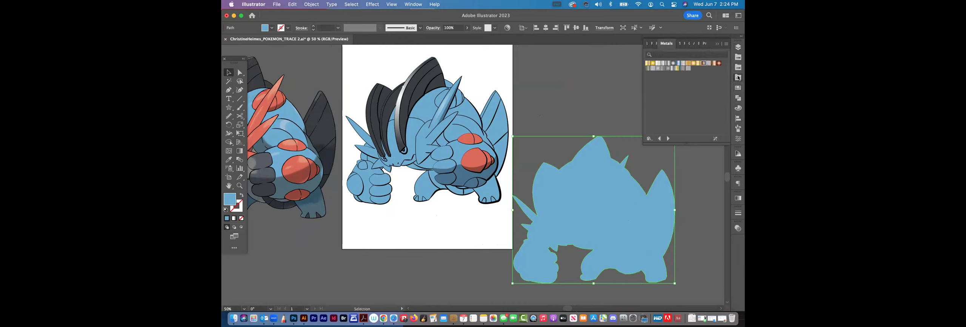
{"action": "left_click", "coordinate": [738, 59]}
{"action": "left_click", "coordinate": [738, 68]}
{"action": "left_click", "coordinate": [737, 59]}
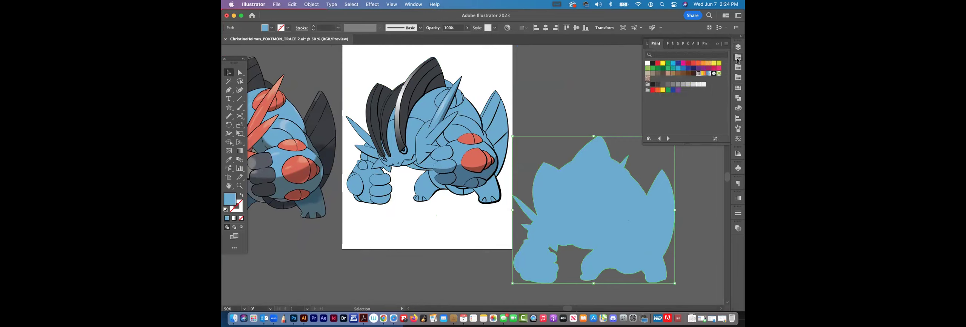
{"action": "left_click", "coordinate": [683, 84]}
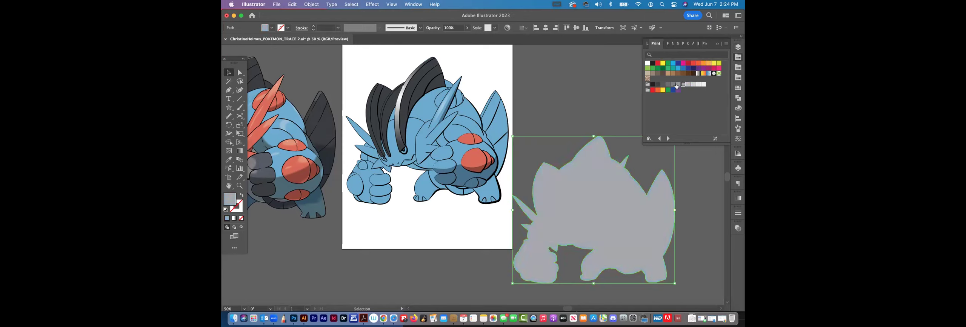
Step: Move the grey silhouette so it overlaps the Pokémon on the artboard, and send it to the back of the stacking order
{"action": "left_click_drag", "start_coordinate": [588, 206], "coordinate": [495, 158]}
{"action": "left_click_drag", "start_coordinate": [545, 169], "coordinate": [540, 183]}
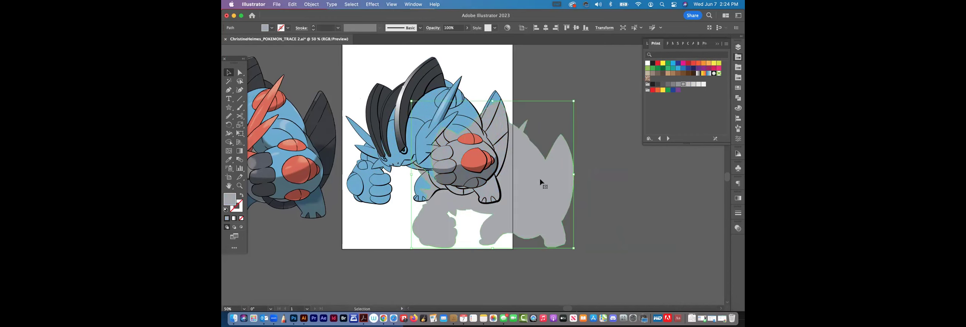
{"action": "left_click", "coordinate": [311, 5]}
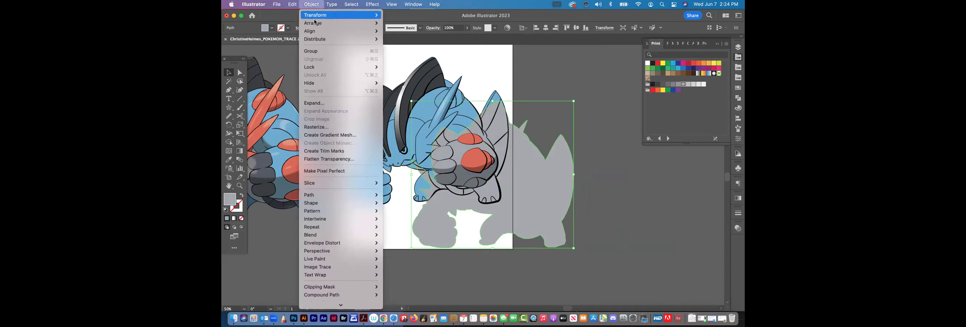
{"action": "mouse_move", "coordinate": [340, 23]}
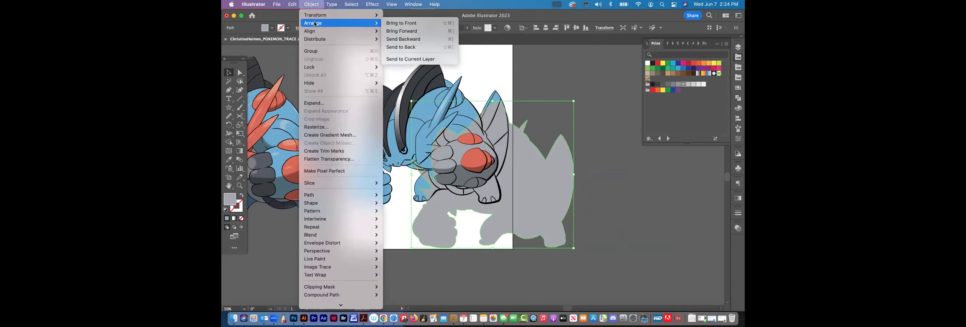
{"action": "left_click", "coordinate": [424, 50]}
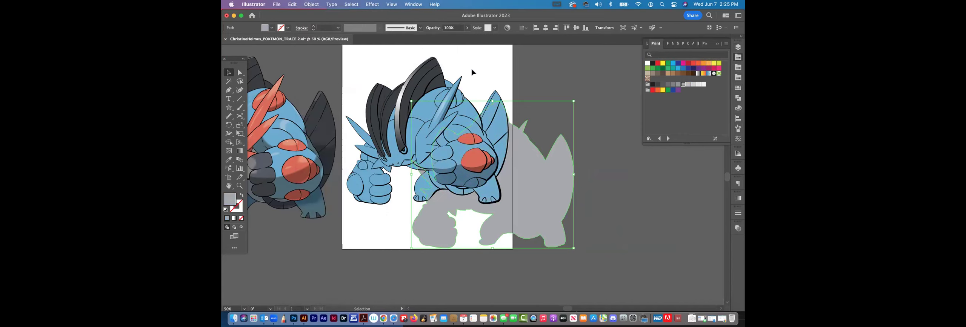
{"action": "left_click", "coordinate": [628, 204]}
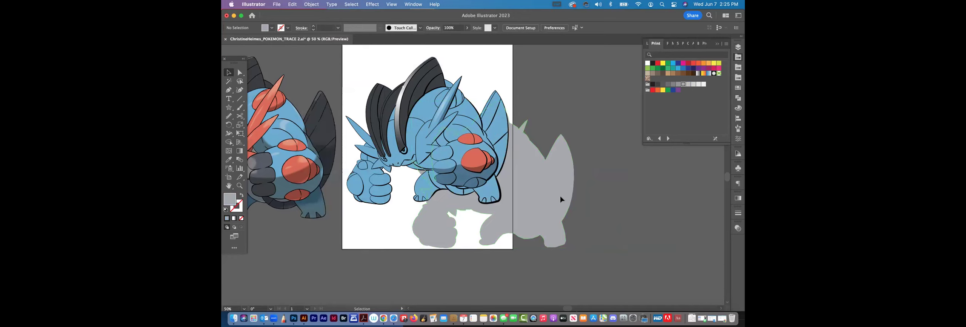
Step: Align the grey silhouette behind the Pokémon and squash it vertically into a flat ground shadow beneath the feet and fist
{"action": "left_click_drag", "start_coordinate": [560, 196], "coordinate": [492, 150]}
{"action": "left_click_drag", "start_coordinate": [430, 57], "coordinate": [453, 200]}
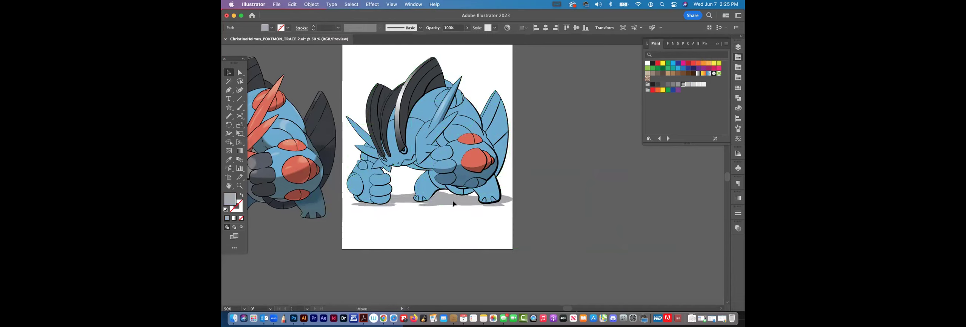
{"action": "left_click", "coordinate": [574, 198]}
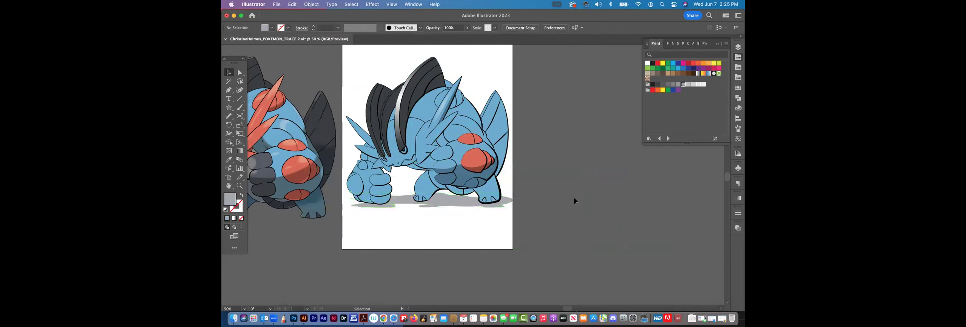